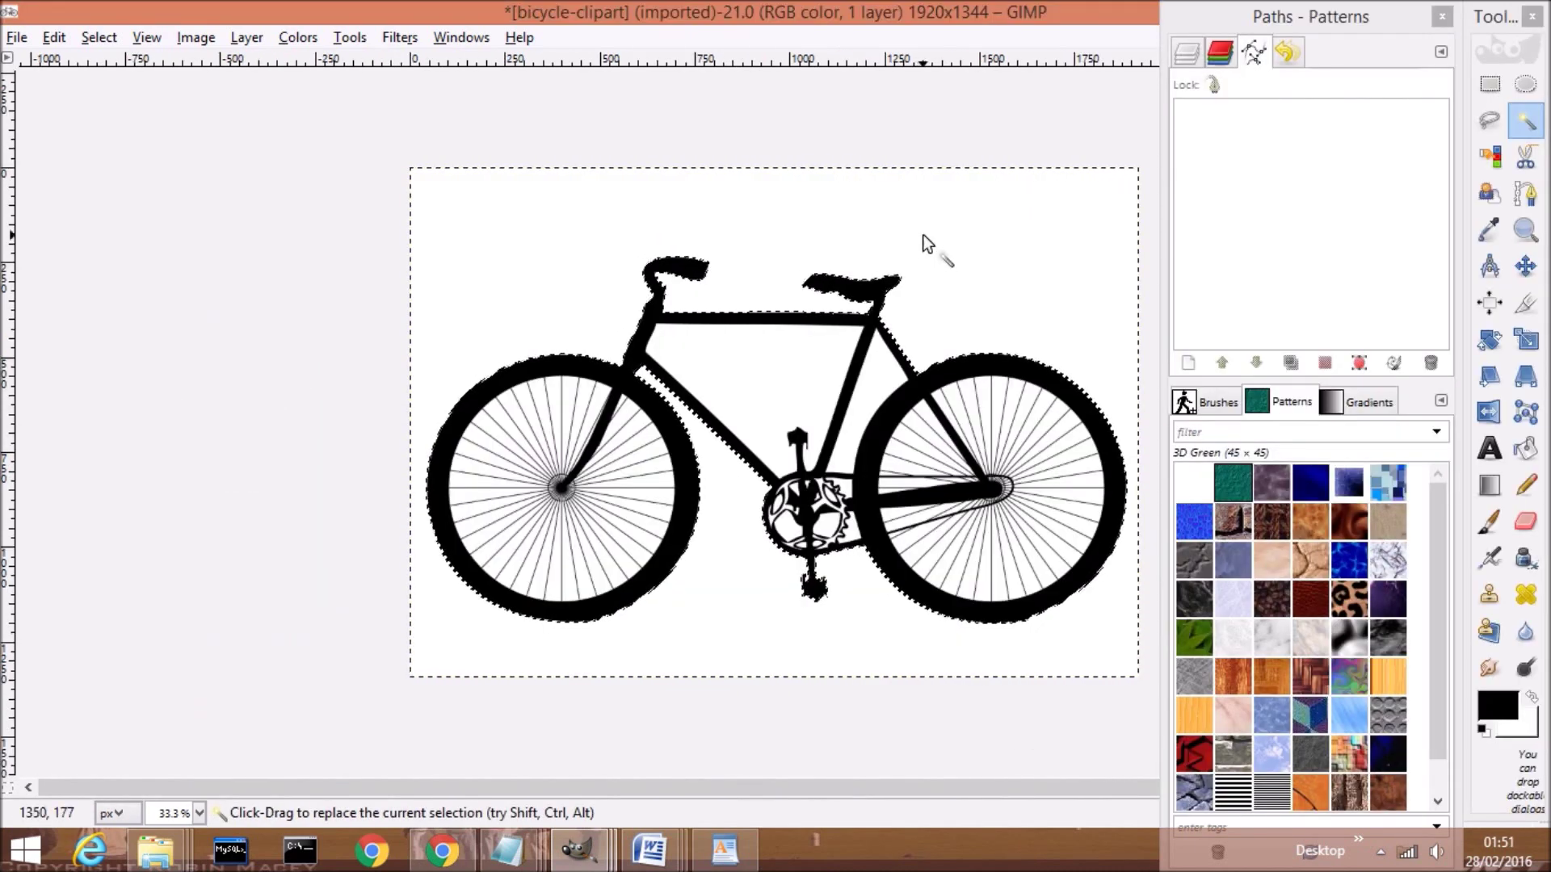
Delete the white background around the bicycle and the white areas inside its frame to transparency.
{"action": "key", "text": "Delete"}
{"action": "left_click_drag", "start_coordinate": [796, 365], "coordinate": [797, 376]}
{"action": "key", "text": "Delete"}
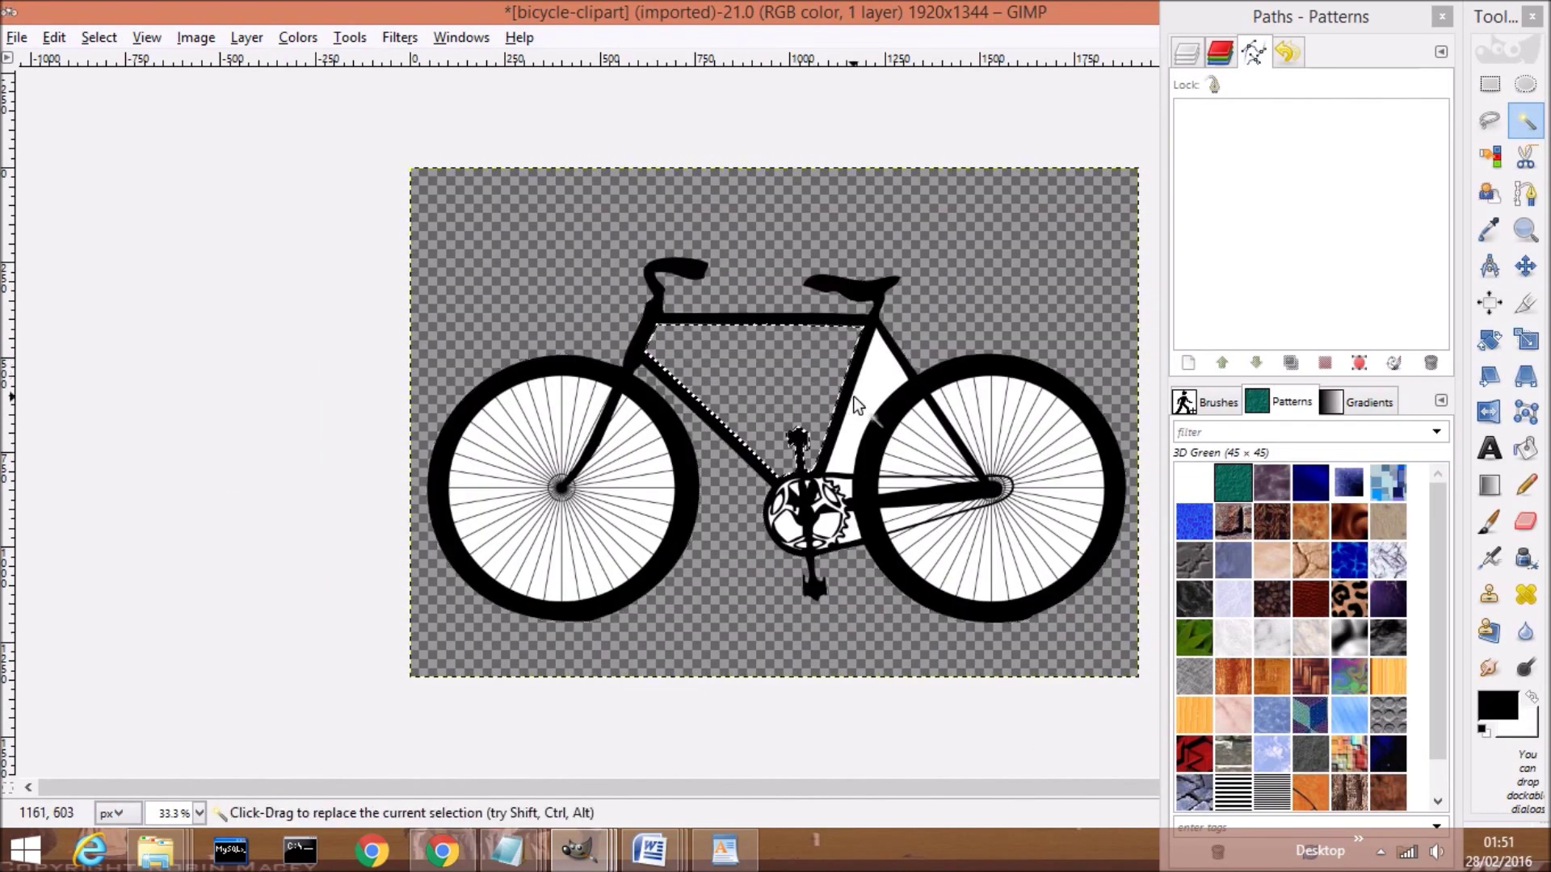
{"action": "left_click", "coordinate": [857, 476]}
{"action": "key", "text": "Delete"}
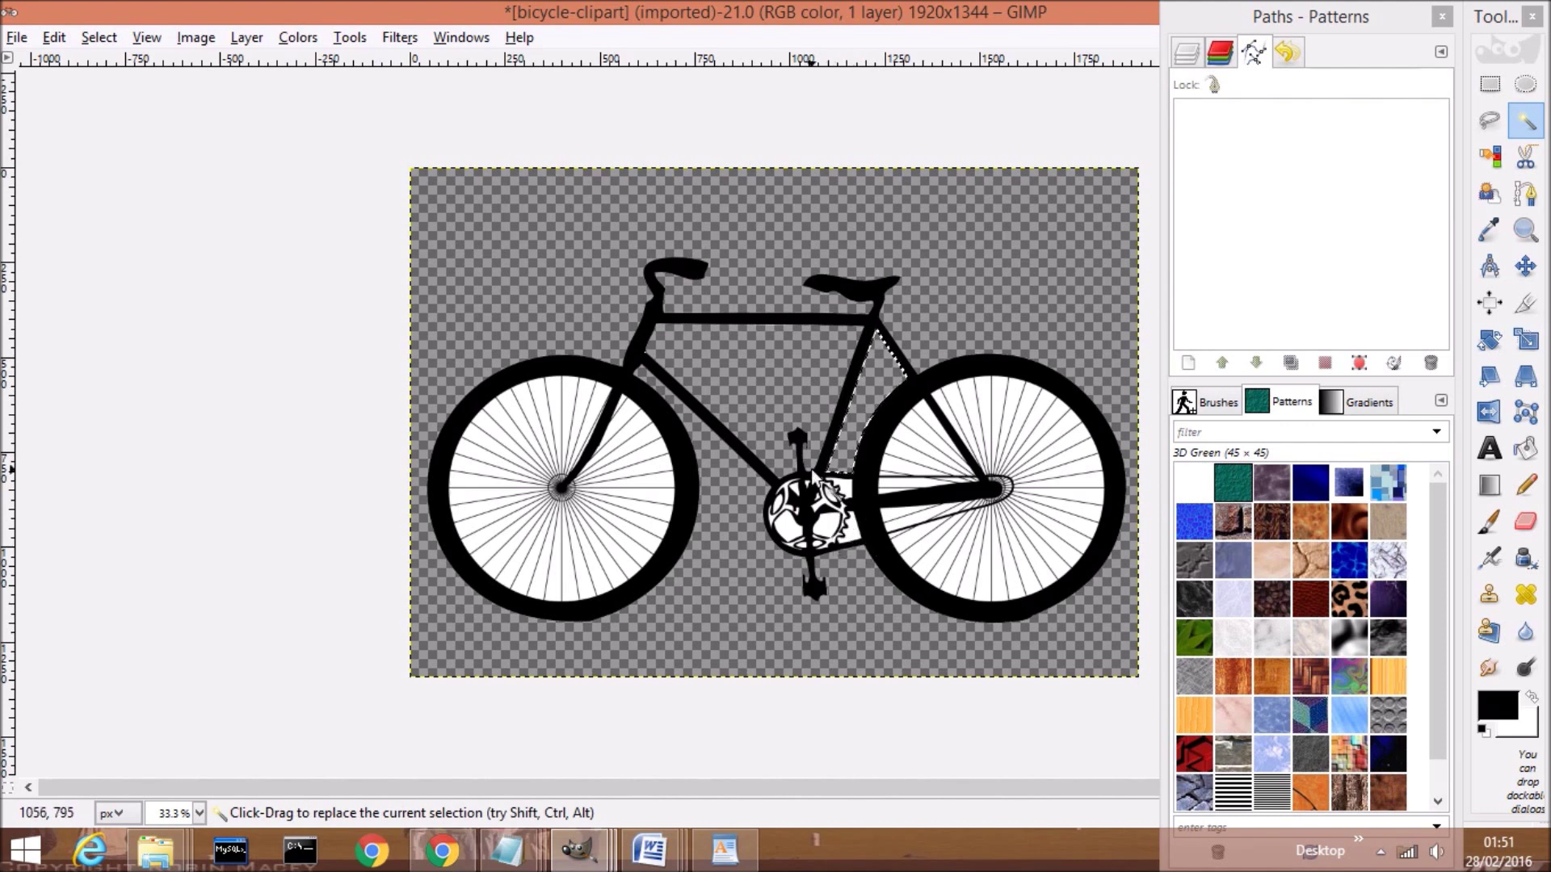
Select the transparent background around the bicycle and invert the selection.
{"action": "left_click", "coordinate": [471, 279]}
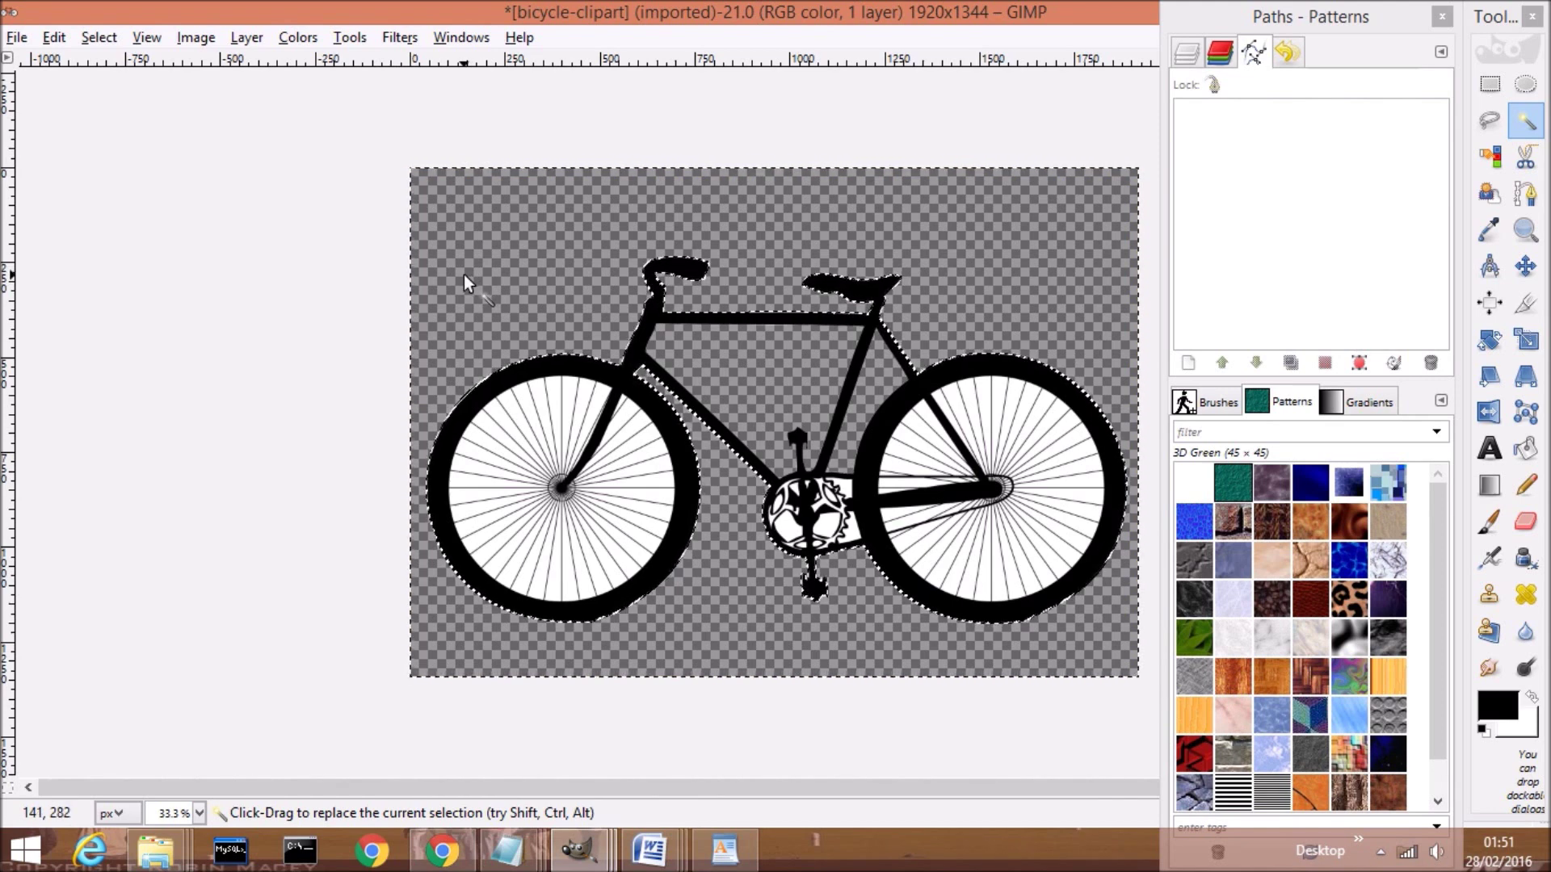
{"action": "left_click", "coordinate": [56, 37]}
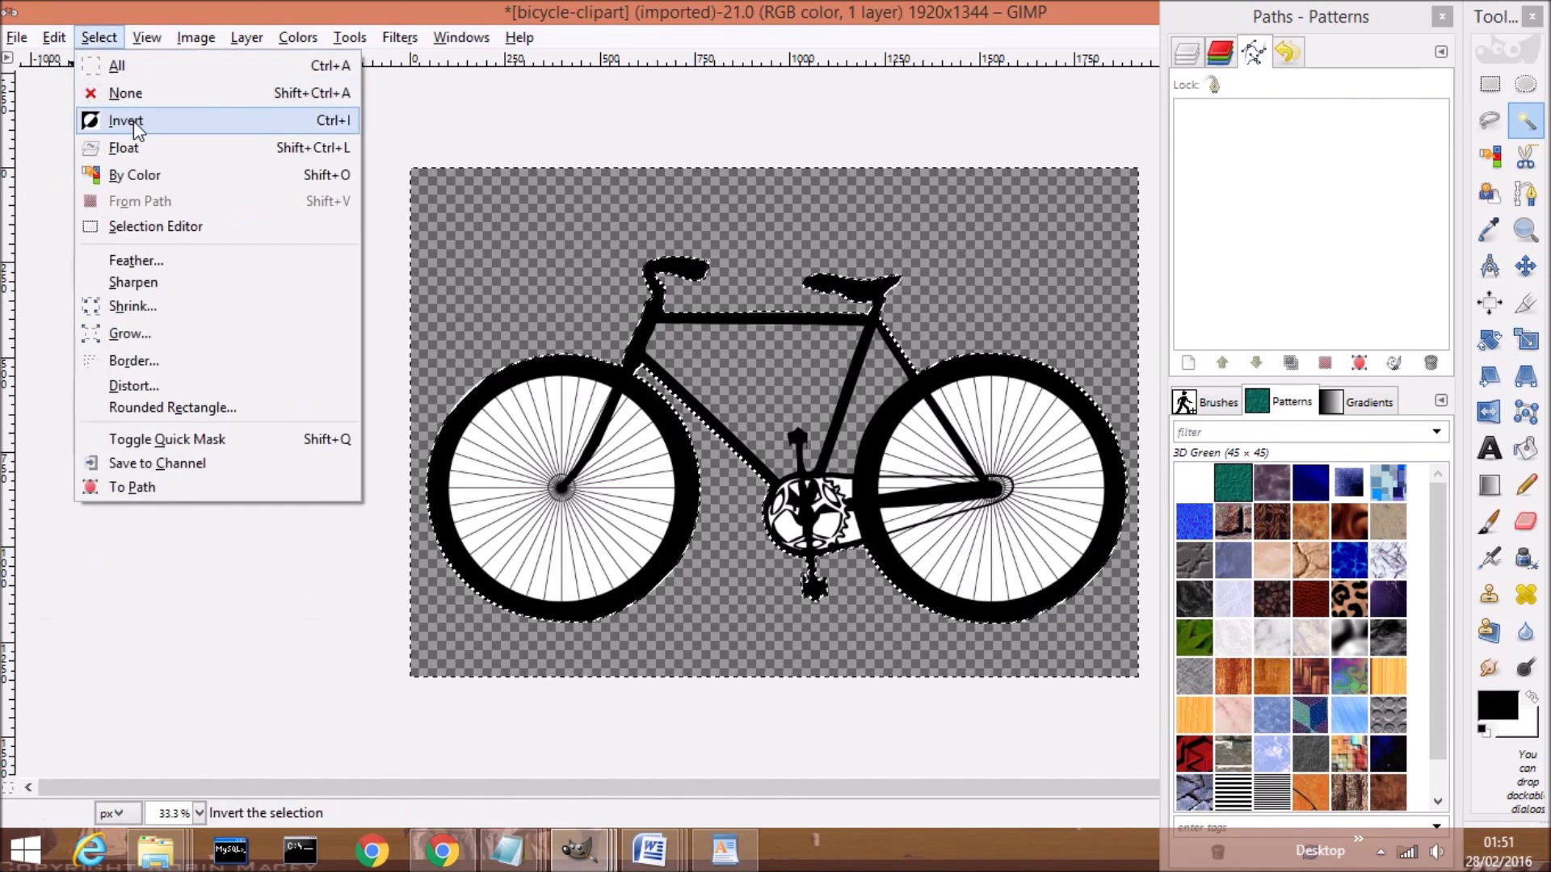
{"action": "left_click", "coordinate": [134, 122]}
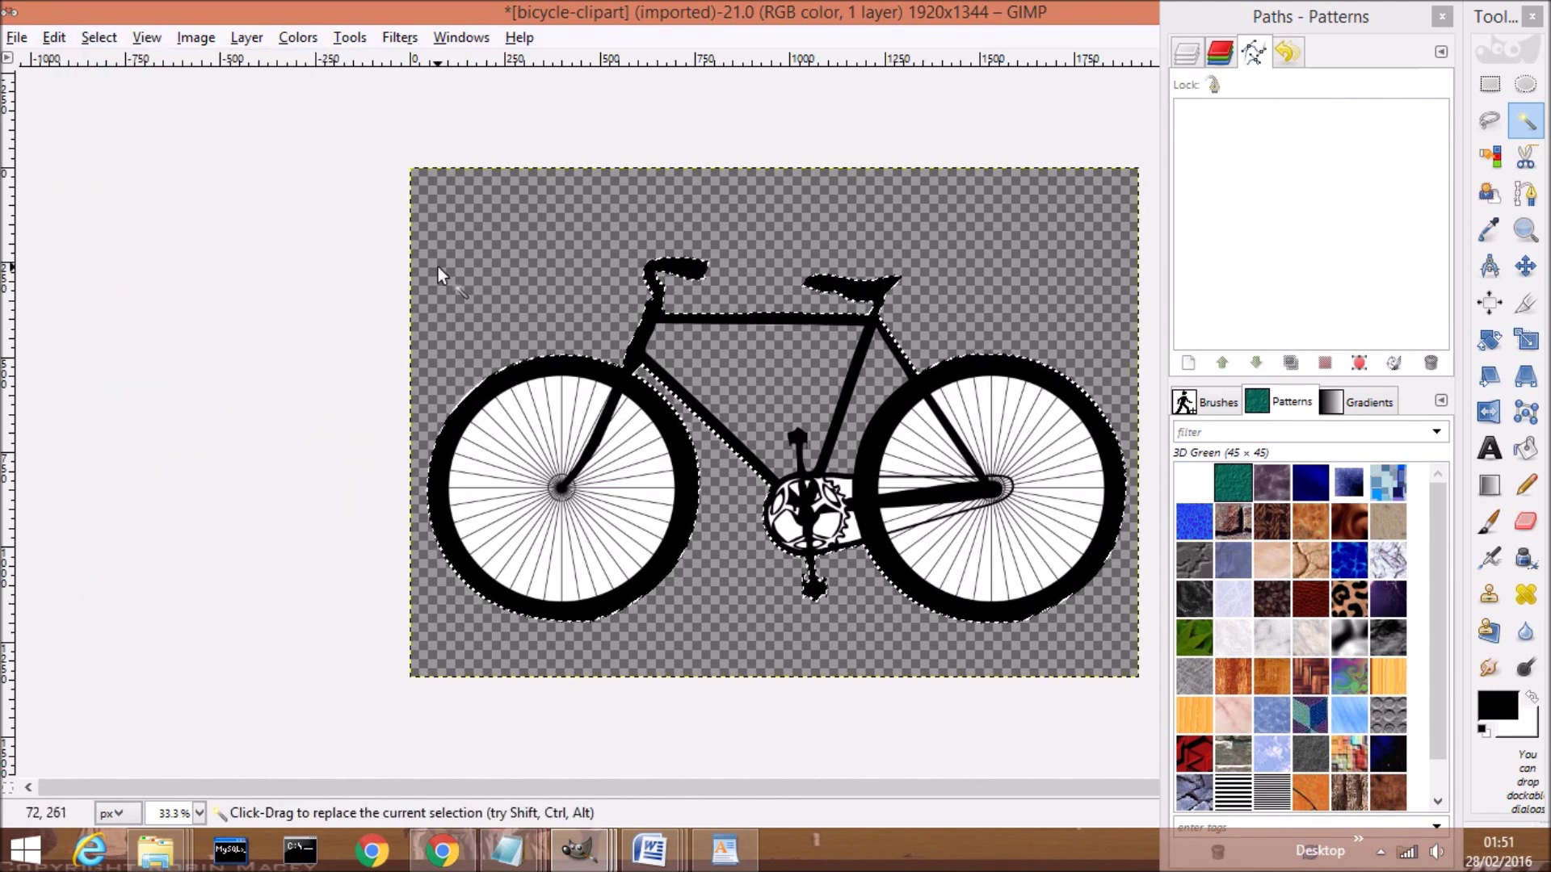
Select the black bicycle shape and convert the selection to a path.
{"action": "left_click", "coordinate": [522, 366]}
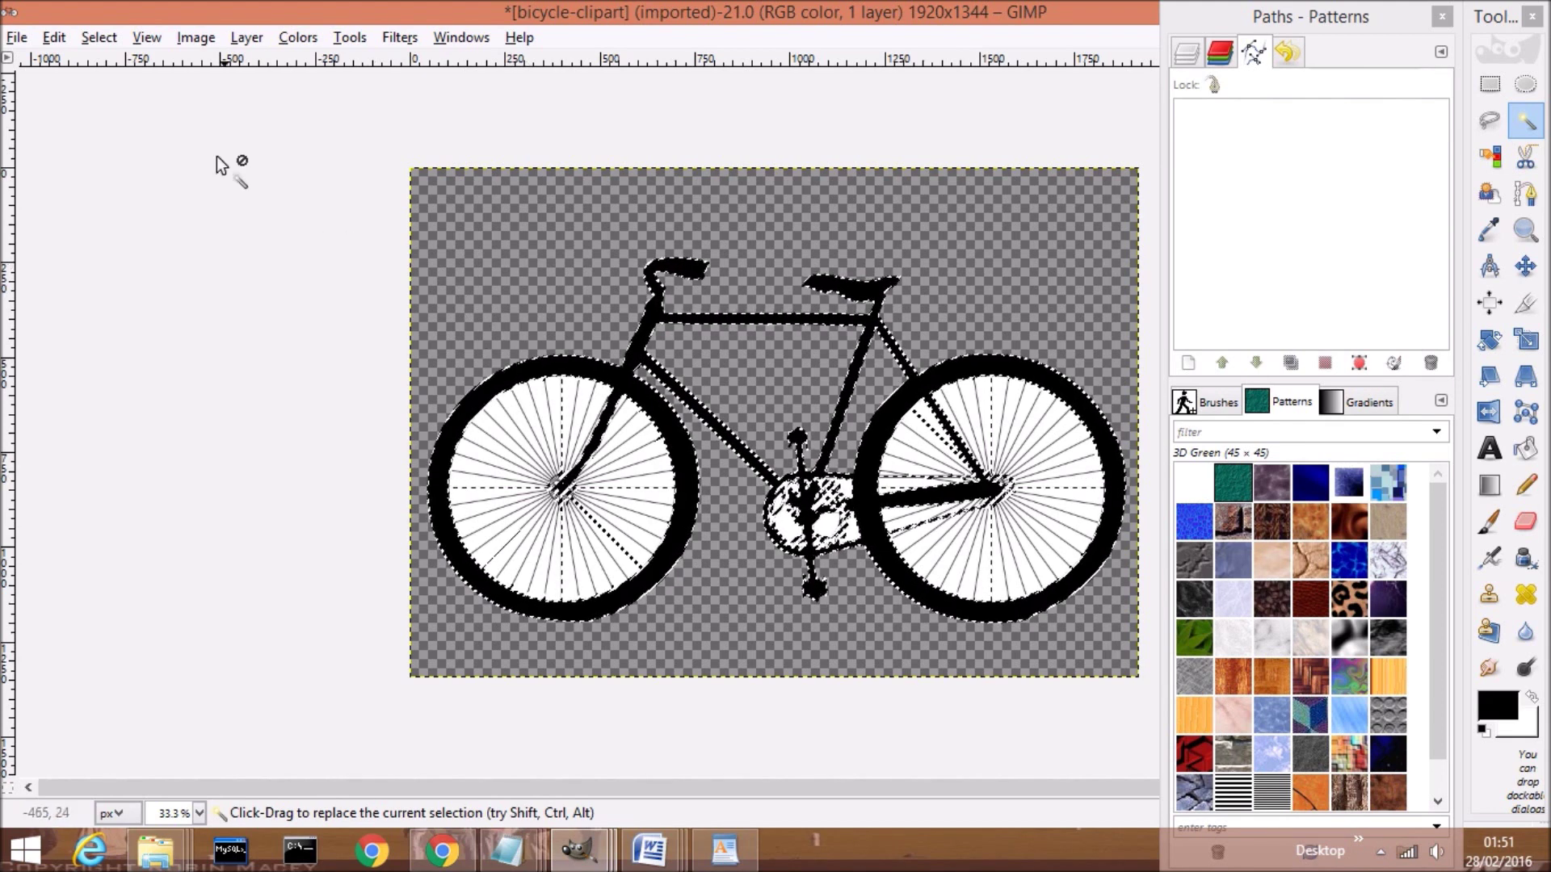
{"action": "left_click", "coordinate": [98, 37]}
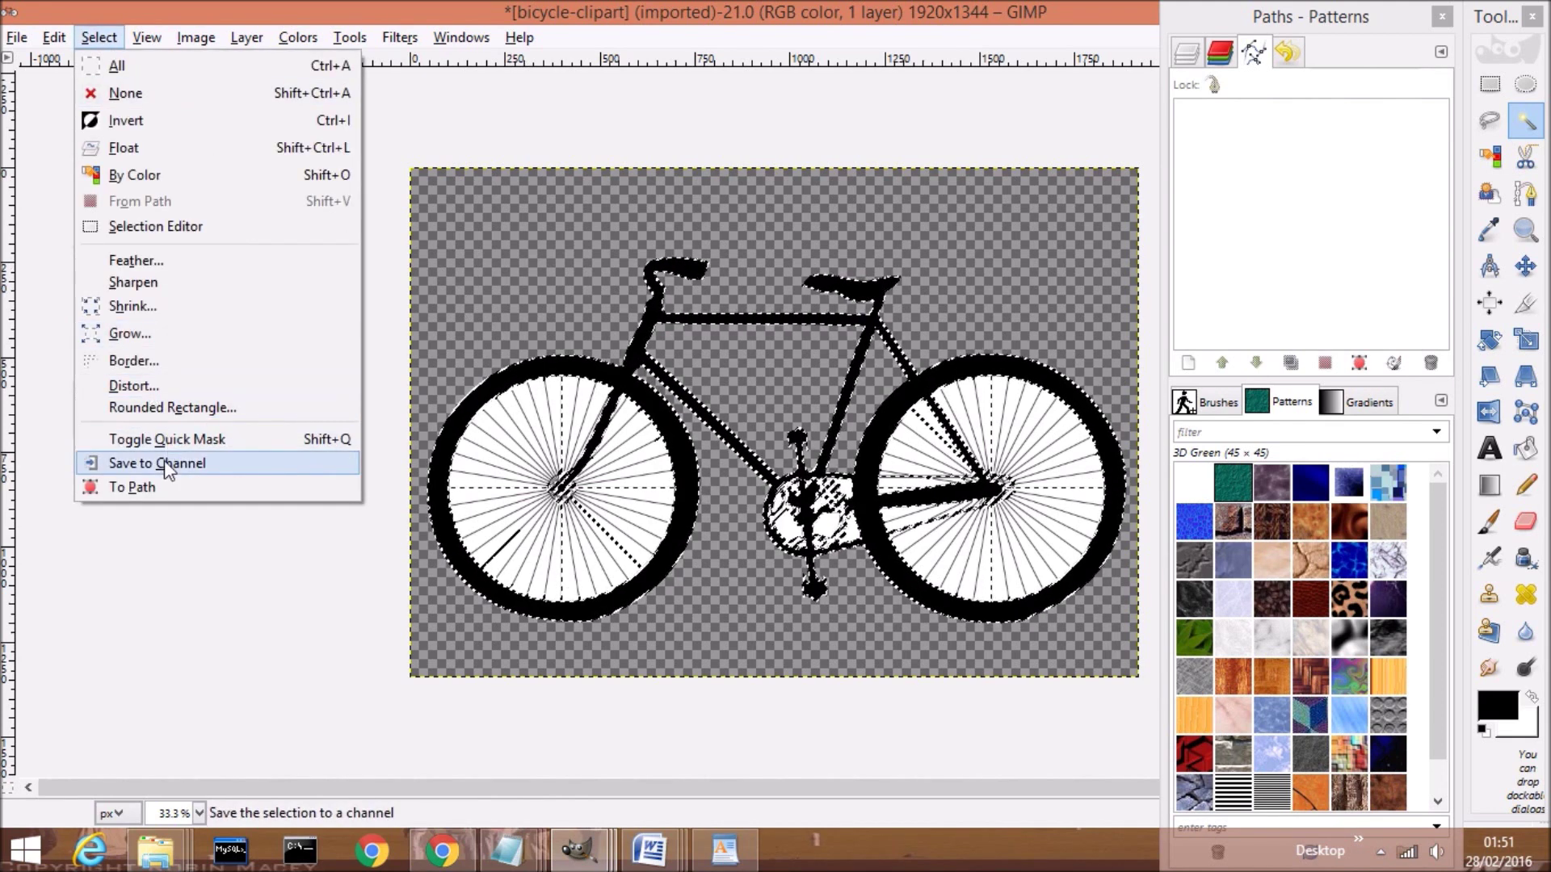
{"action": "left_click", "coordinate": [162, 485]}
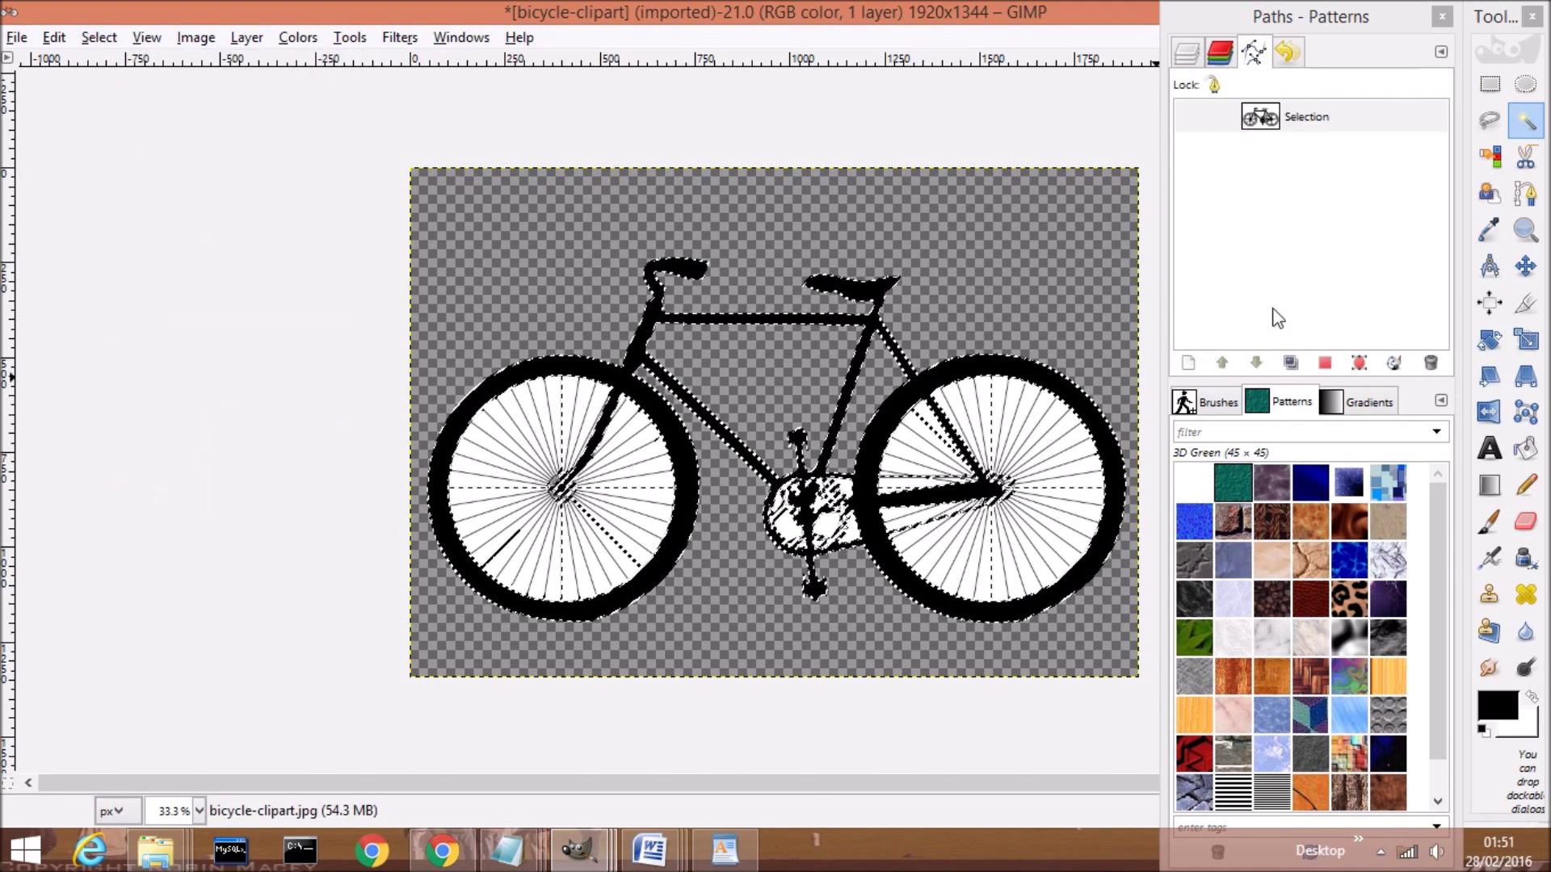
{"action": "right_click", "coordinate": [1259, 119]}
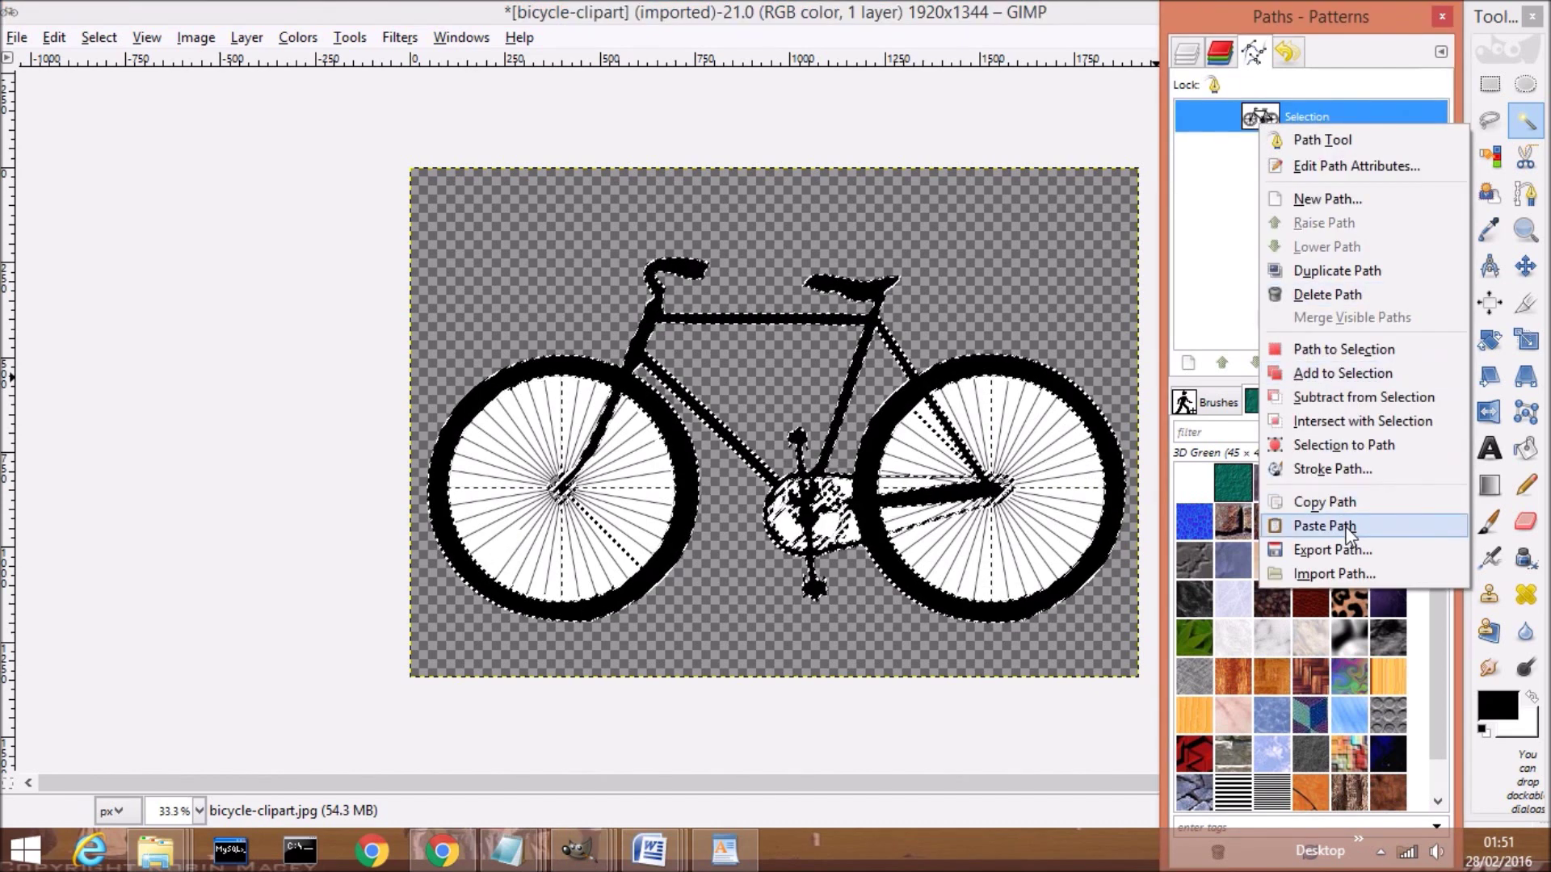
{"action": "left_click", "coordinate": [843, 746]}
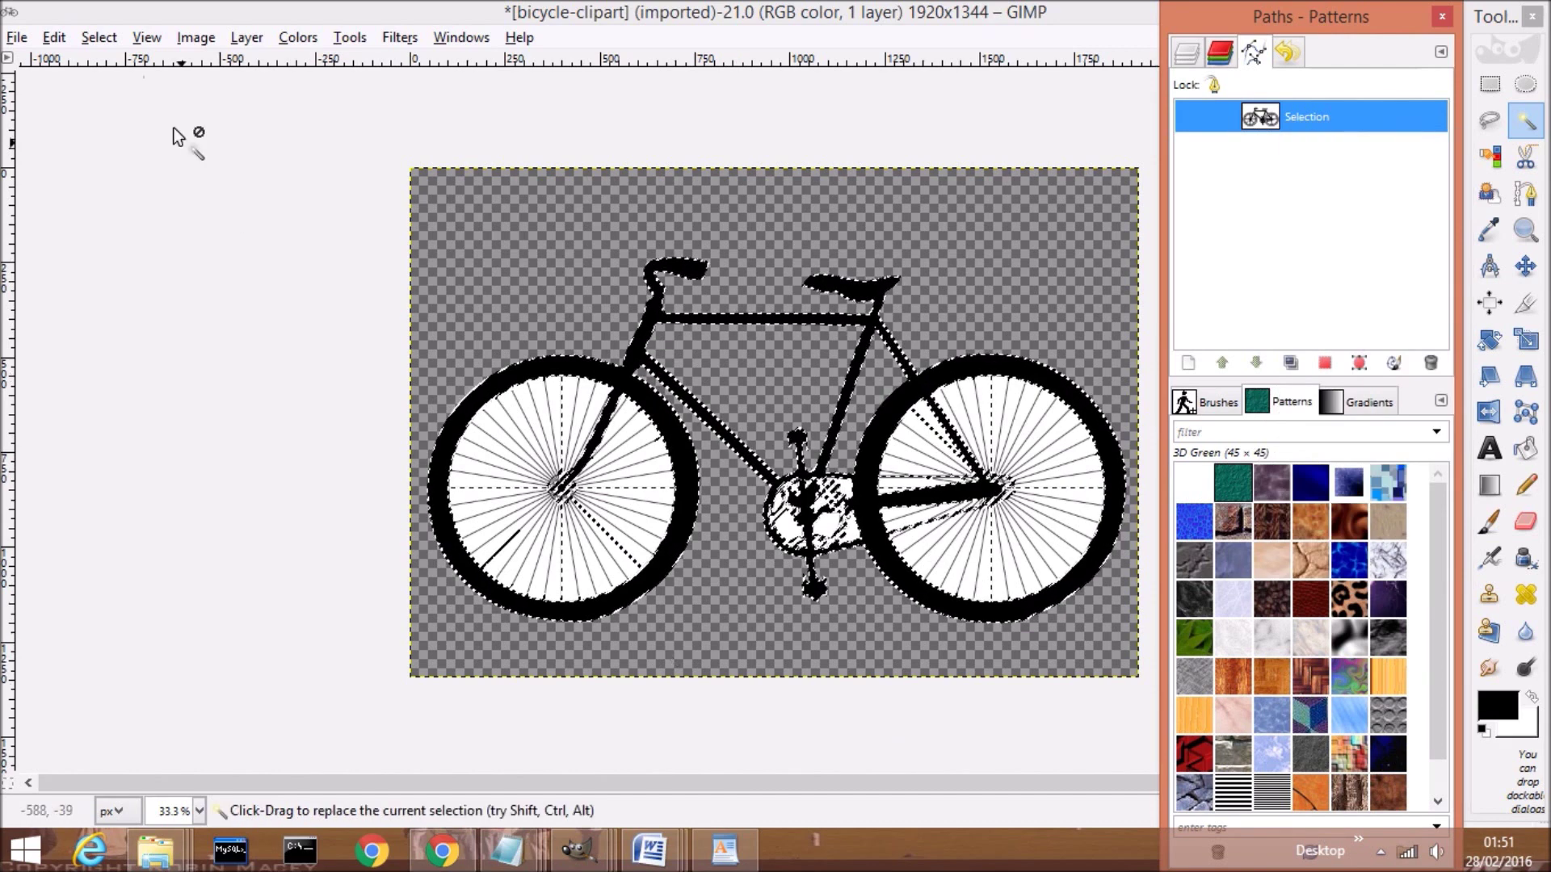
Scale the image to 400 × 280 pixels.
{"action": "left_click", "coordinate": [195, 38]}
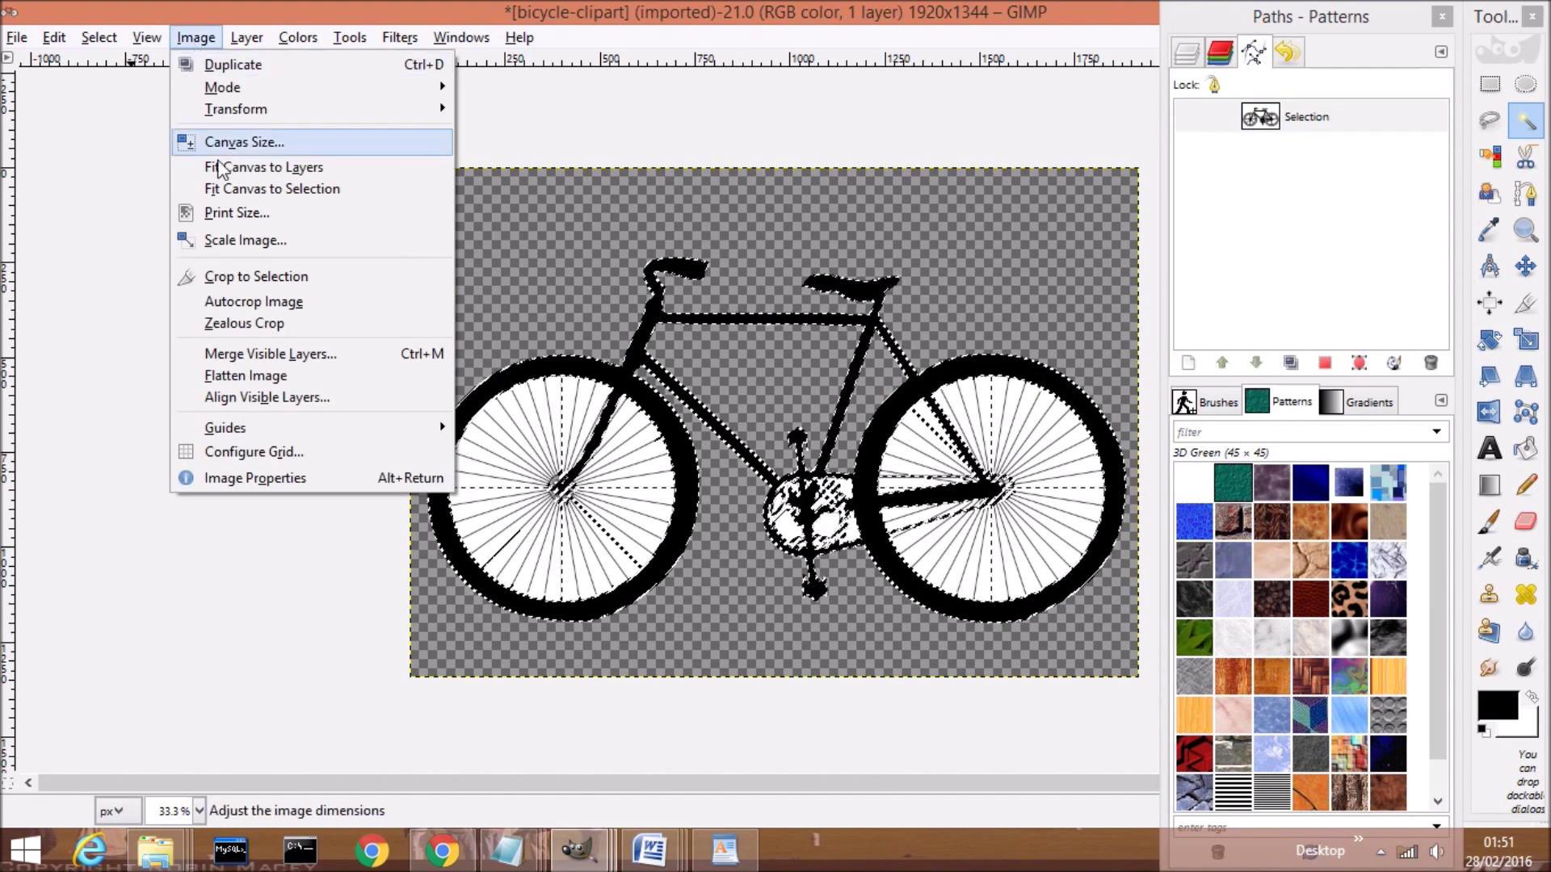
{"action": "left_click", "coordinate": [236, 242]}
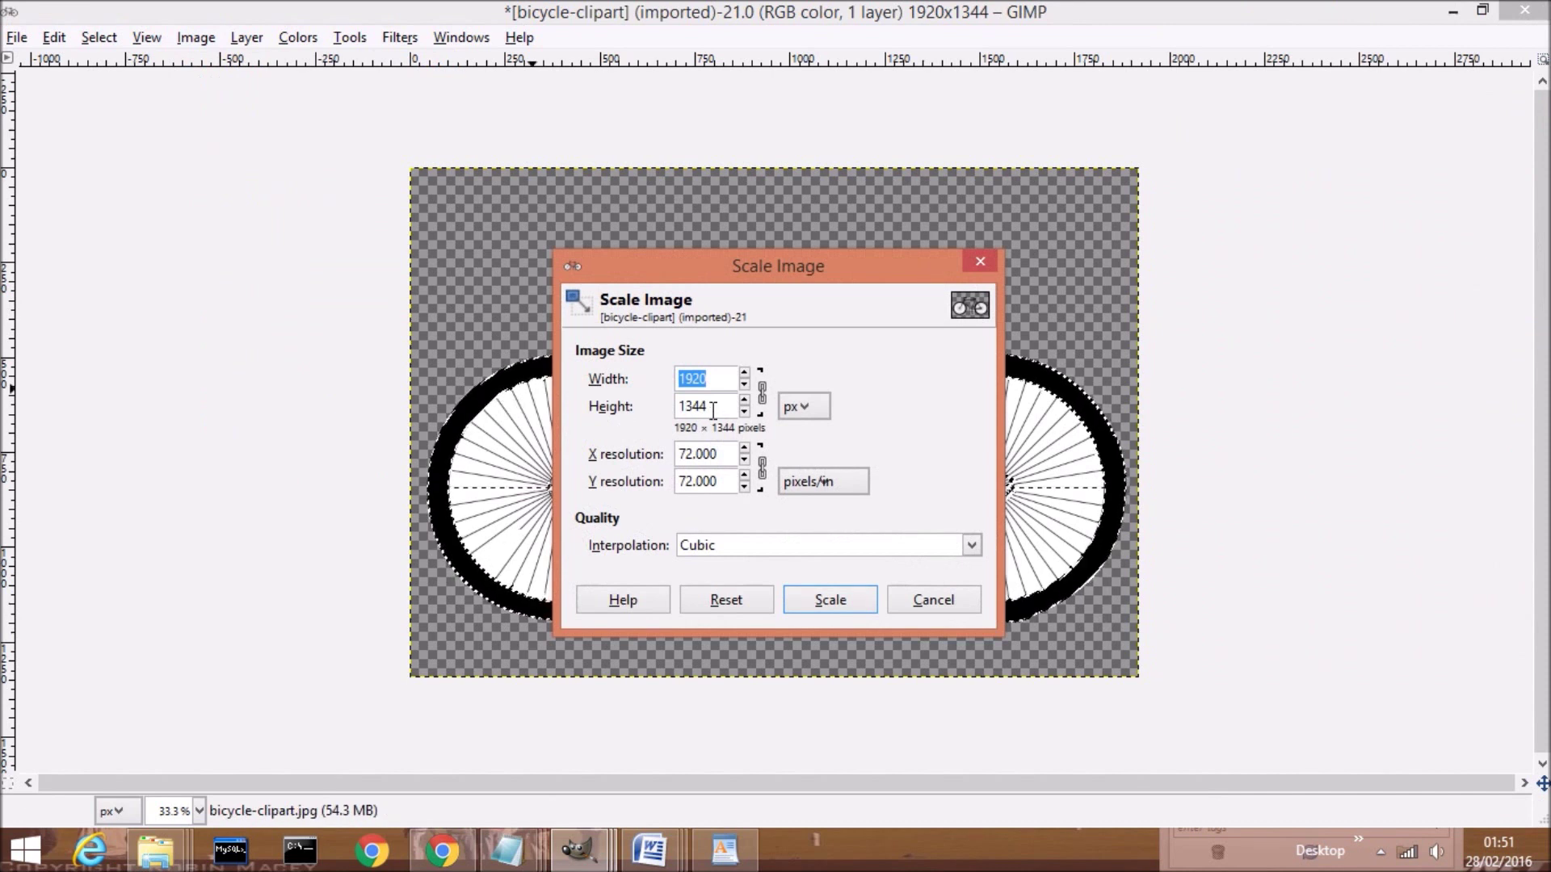
{"action": "type", "text": "400"}
{"action": "key", "text": "Tab"}
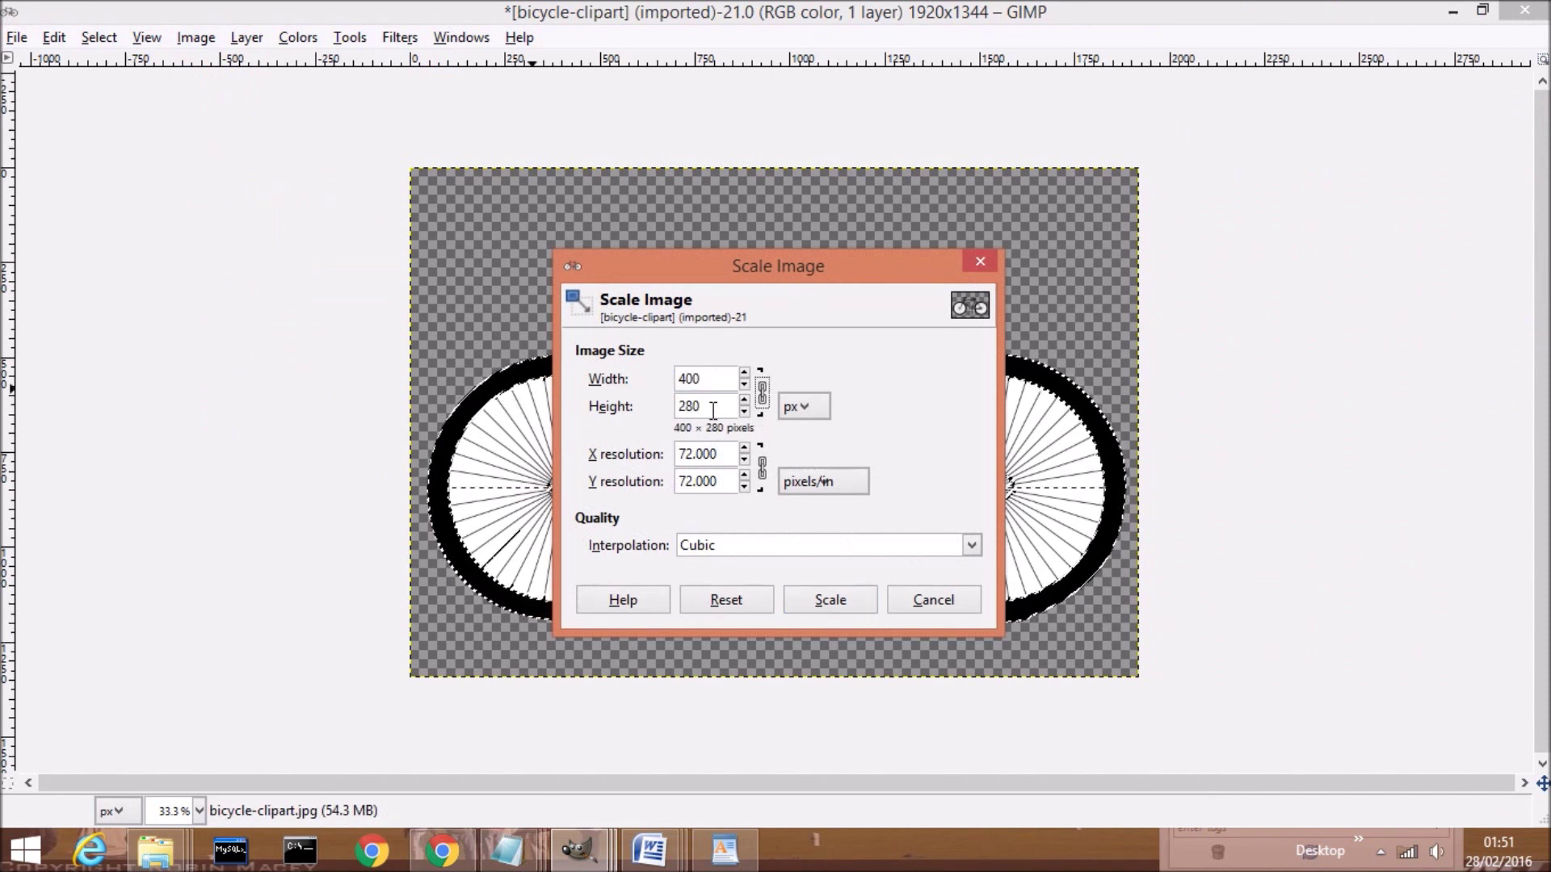
{"action": "left_click", "coordinate": [836, 601]}
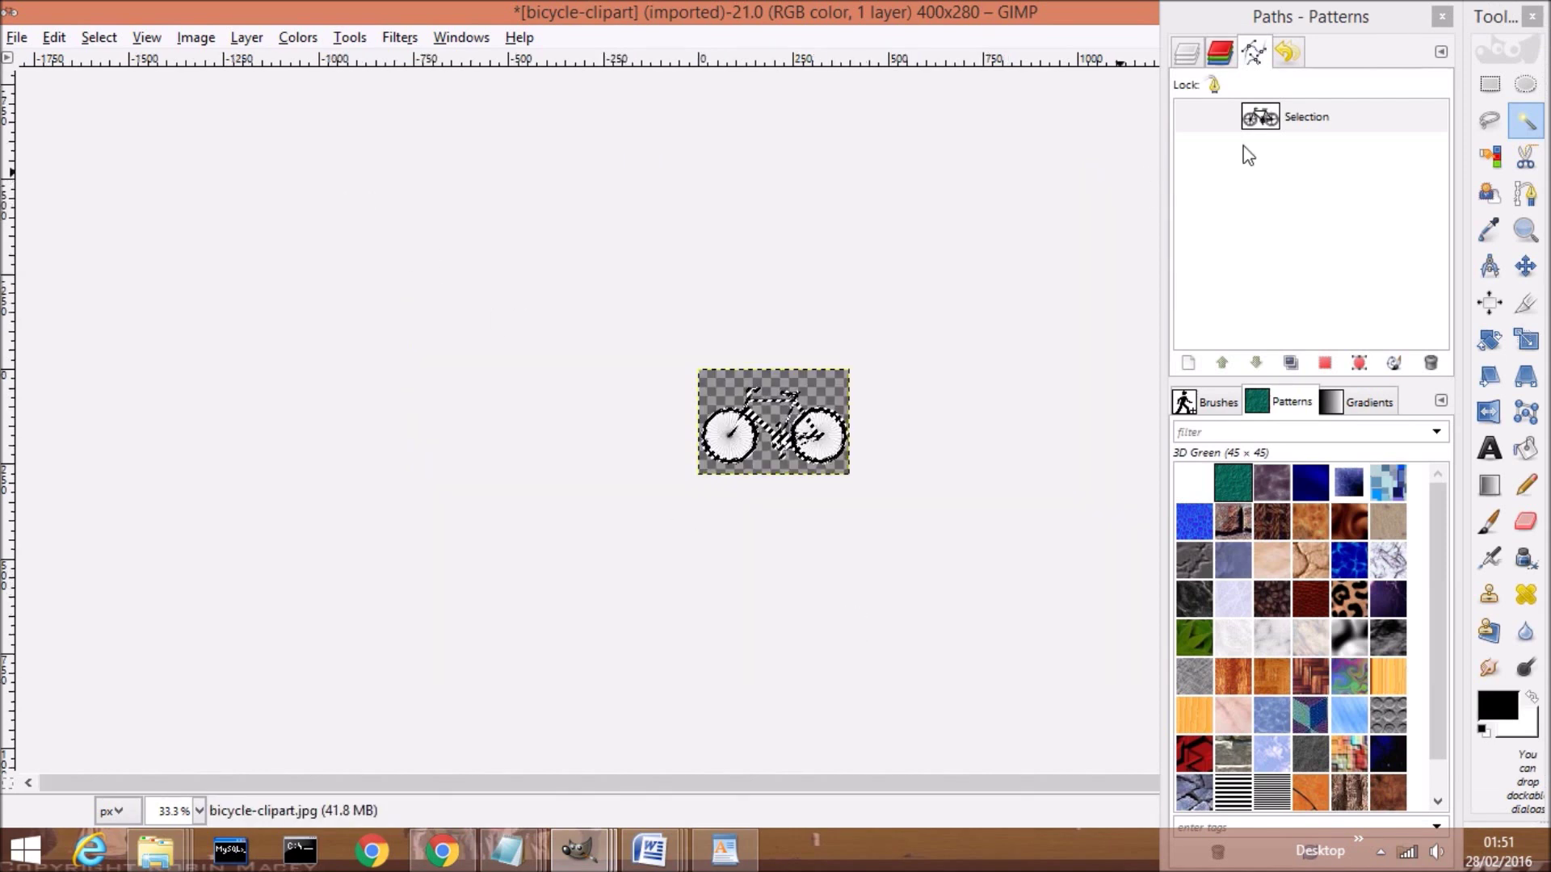
Delete the existing bicycle path and create a new path from the scaled selection.
{"action": "left_click", "coordinate": [1268, 116]}
{"action": "right_click", "coordinate": [1316, 121]}
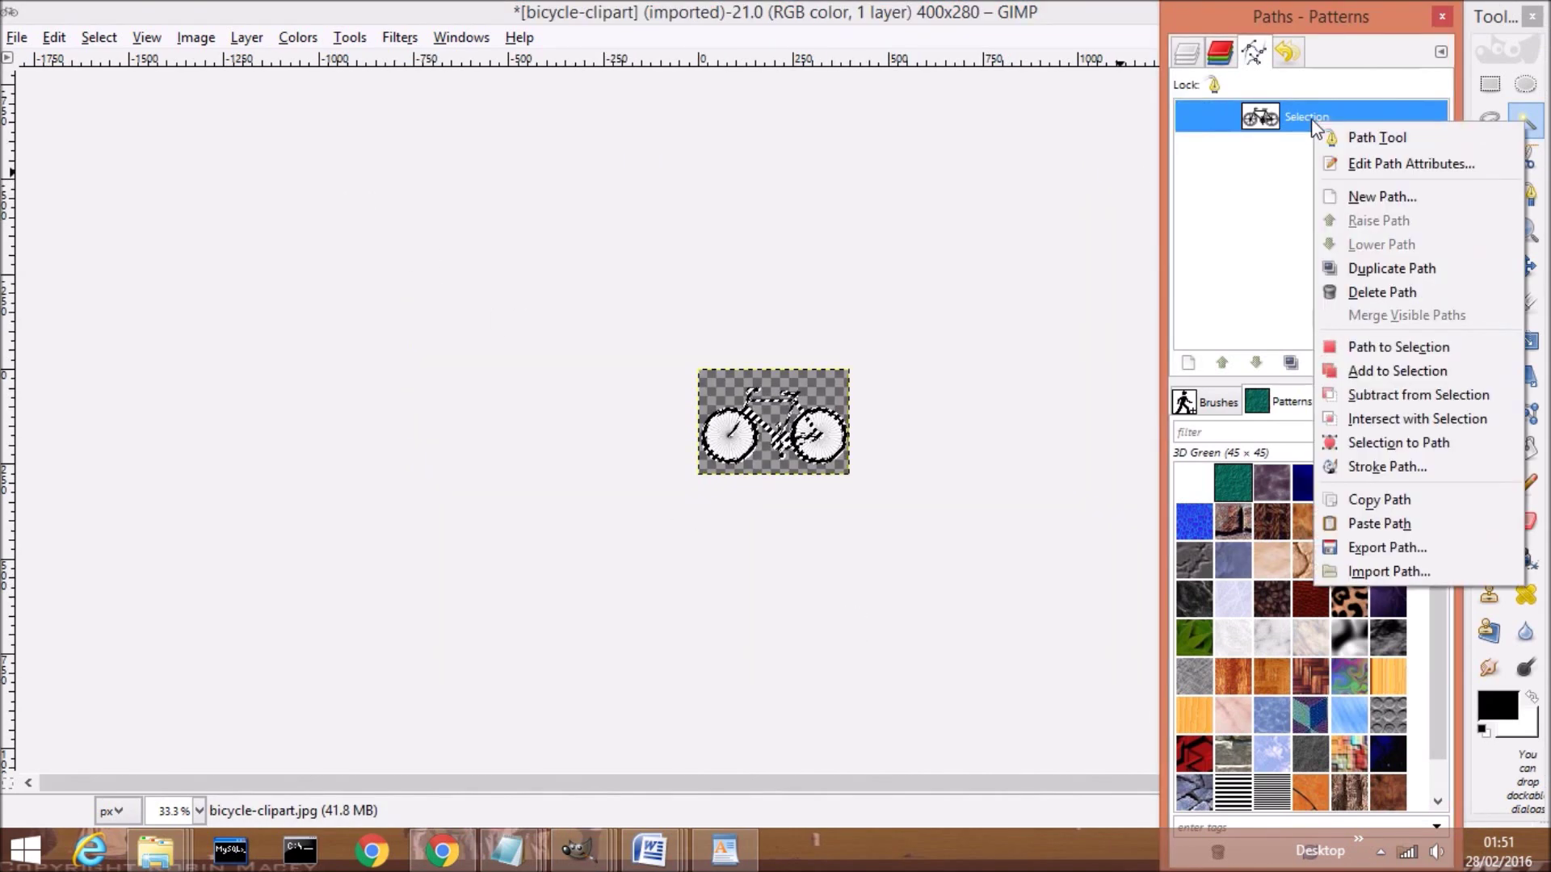
{"action": "left_click", "coordinate": [1391, 292]}
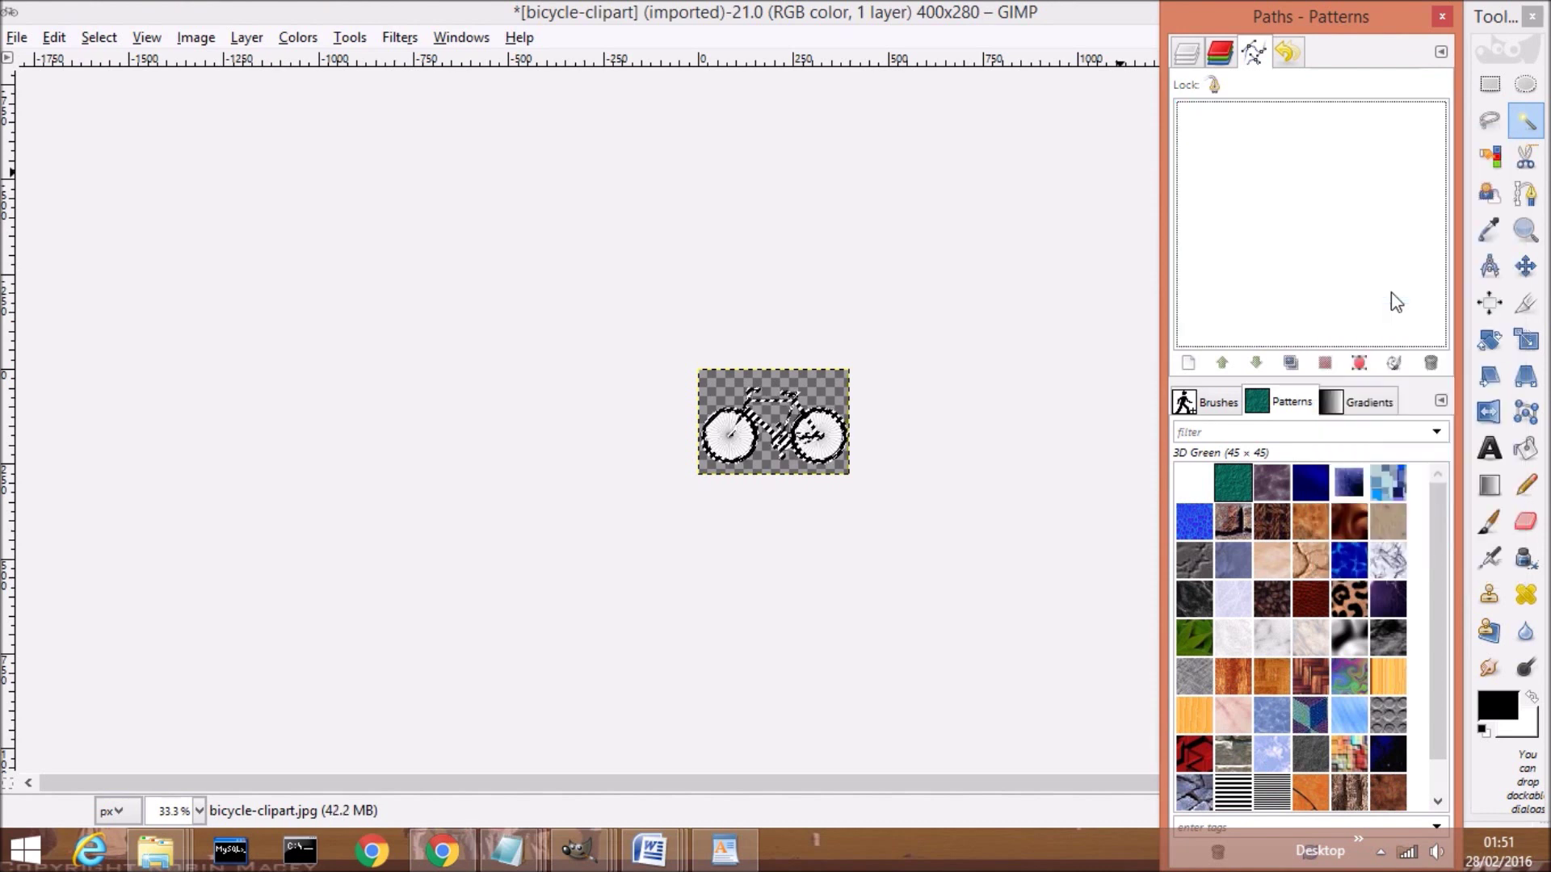
{"action": "left_click", "coordinate": [54, 37]}
{"action": "mouse_move", "coordinate": [99, 37]}
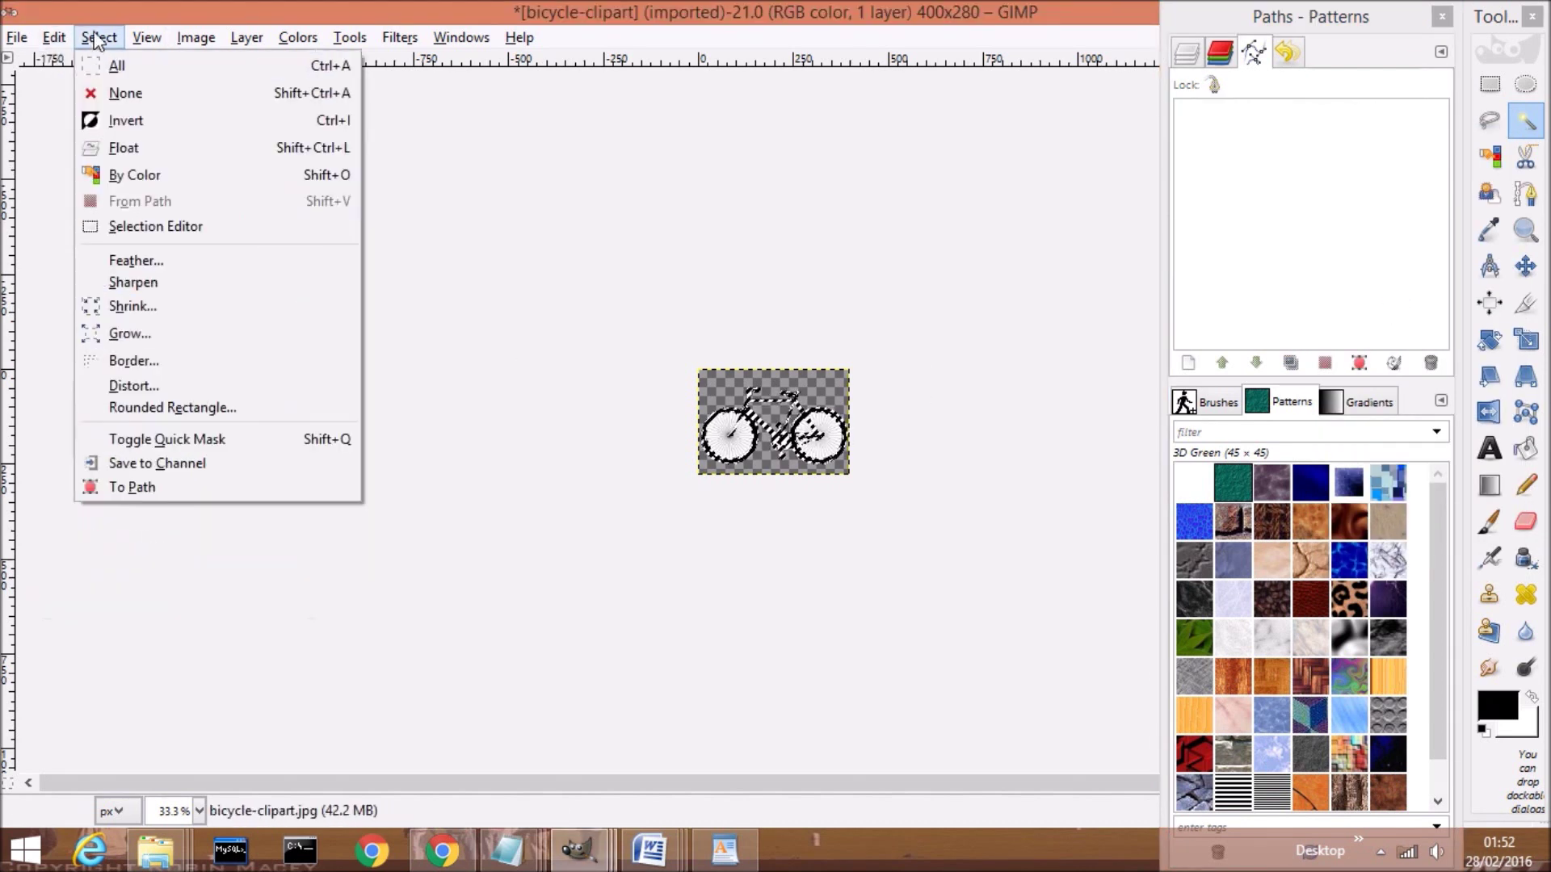
{"action": "left_click", "coordinate": [133, 487]}
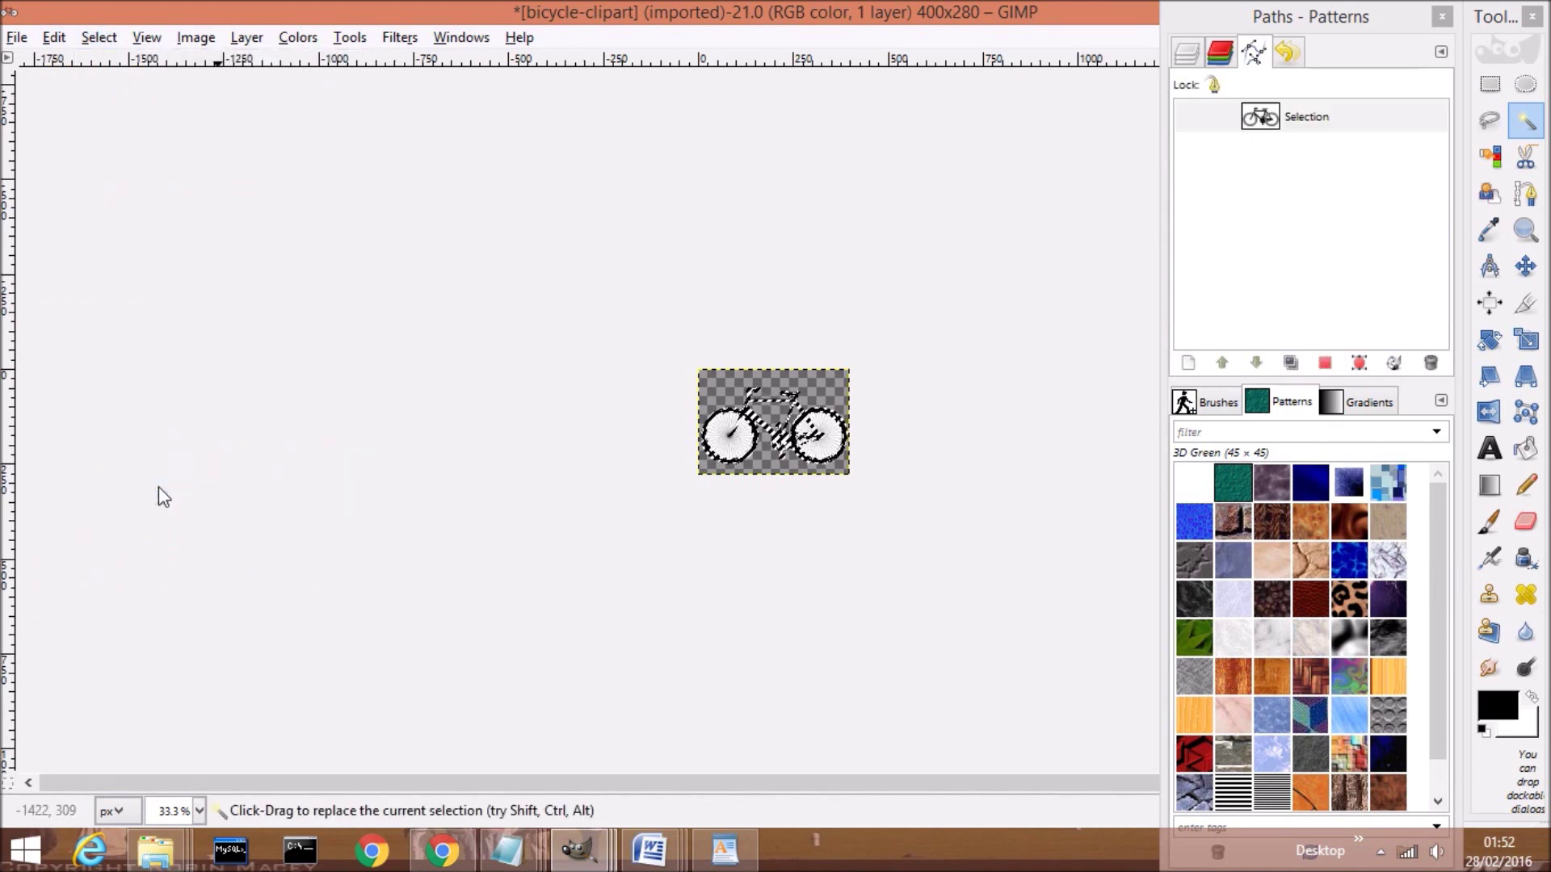
Export the active path as an SVG file named bike to the Desktop, replacing the existing file.
{"action": "right_click", "coordinate": [1262, 118]}
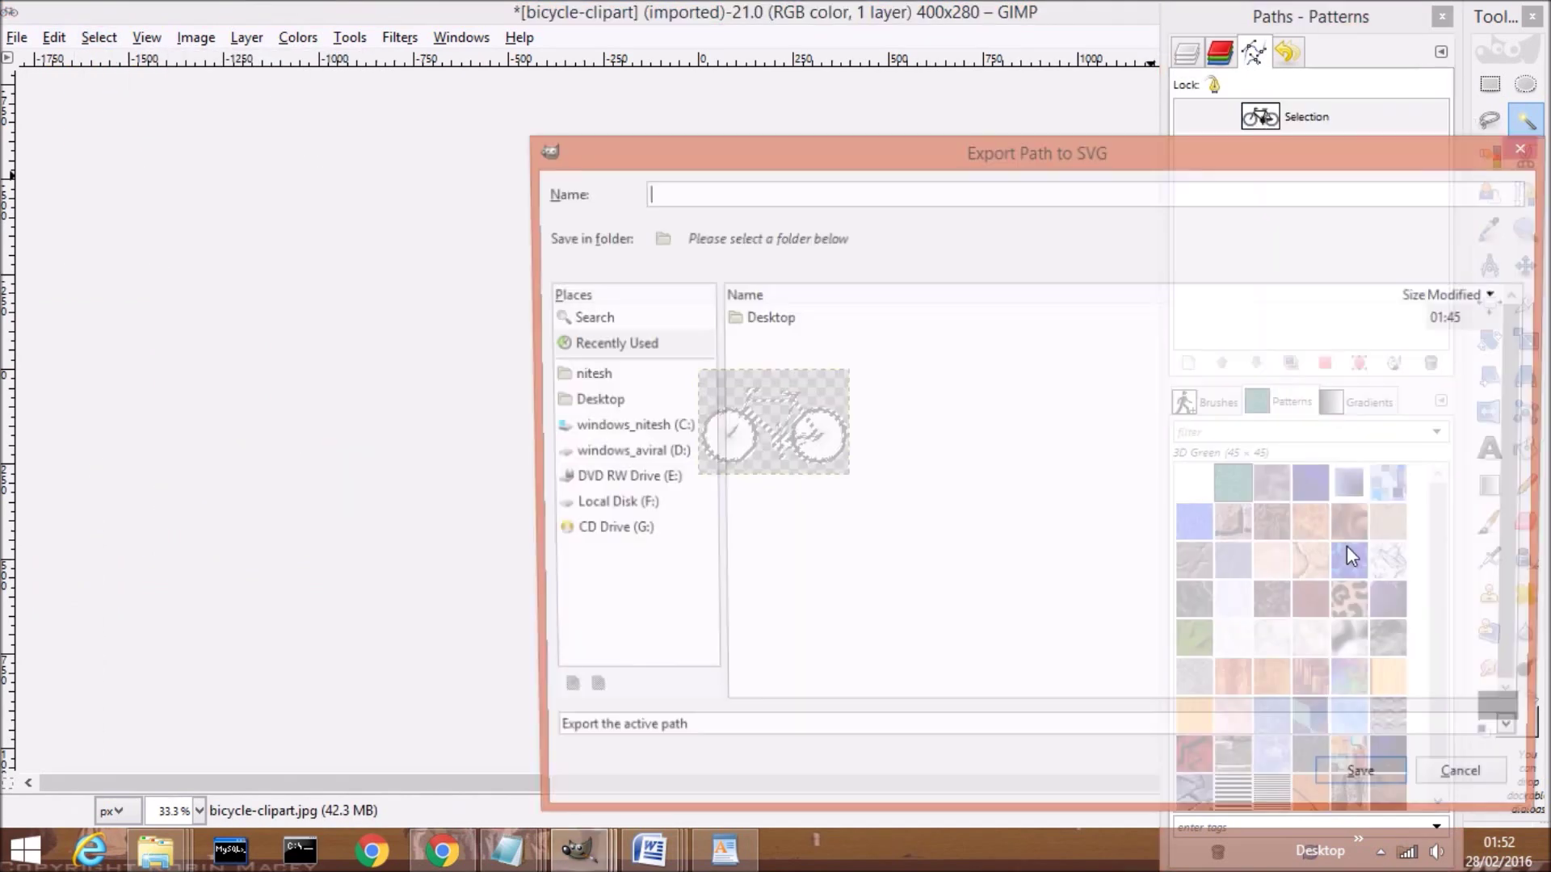
{"action": "left_click", "coordinate": [1346, 545]}
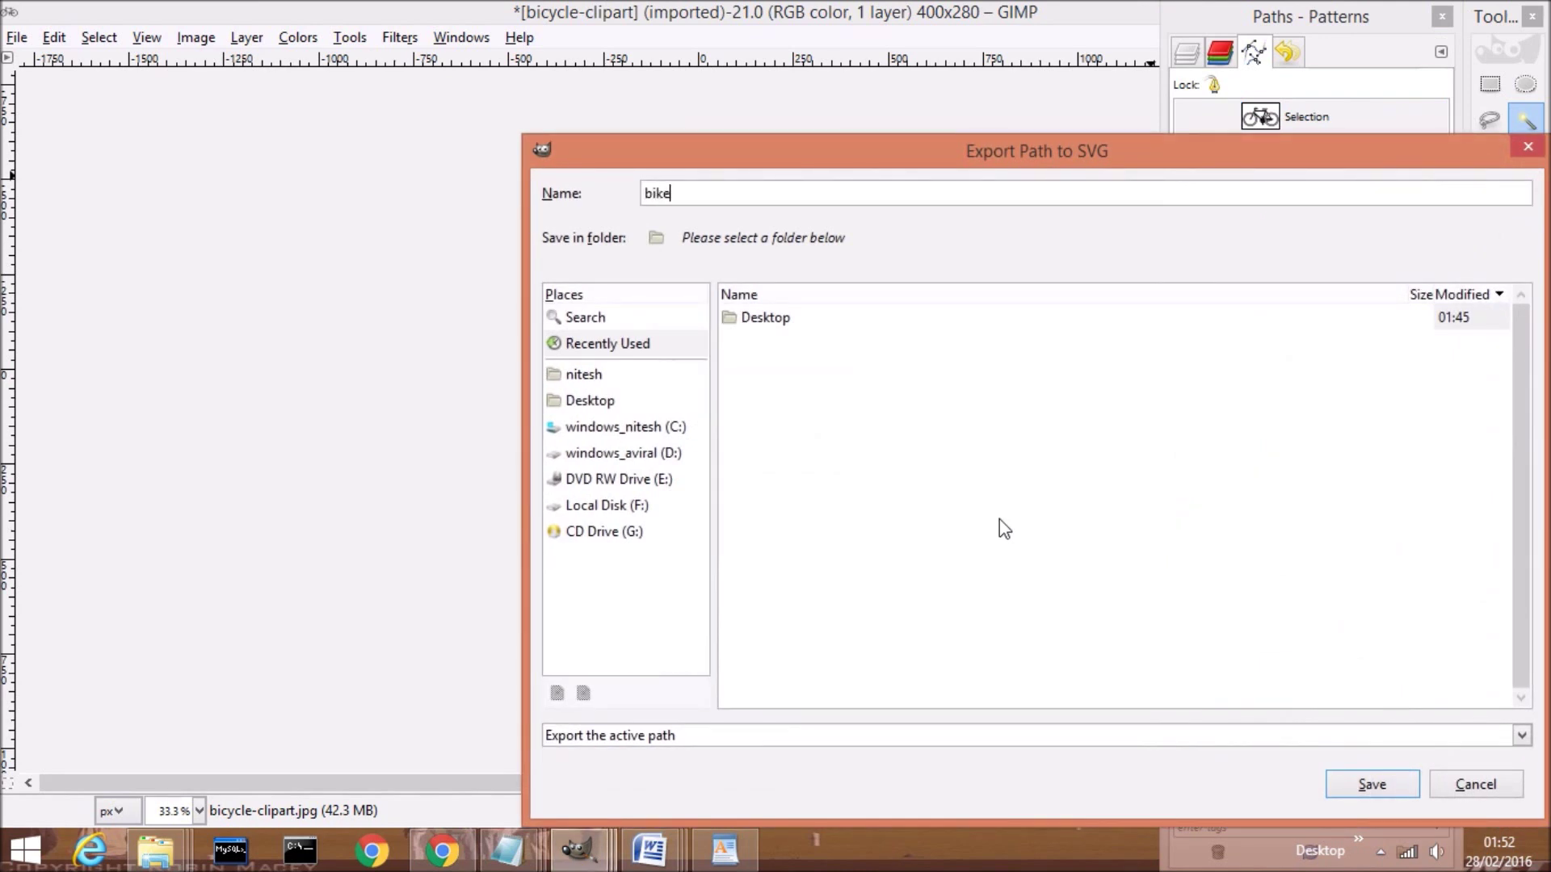
{"action": "left_click", "coordinate": [752, 324]}
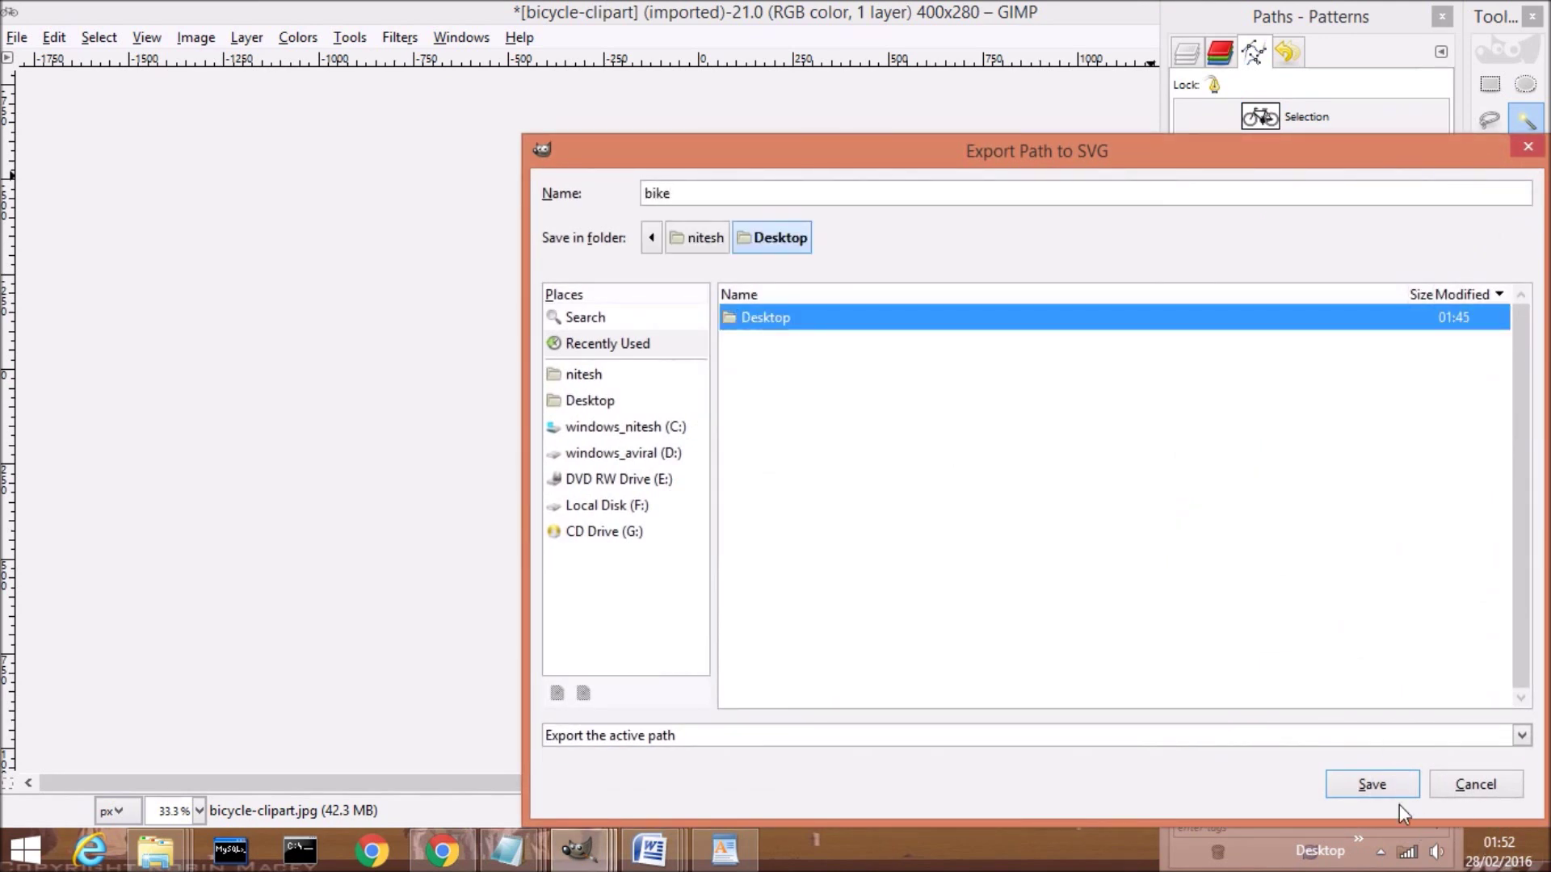
{"action": "left_click", "coordinate": [1385, 788]}
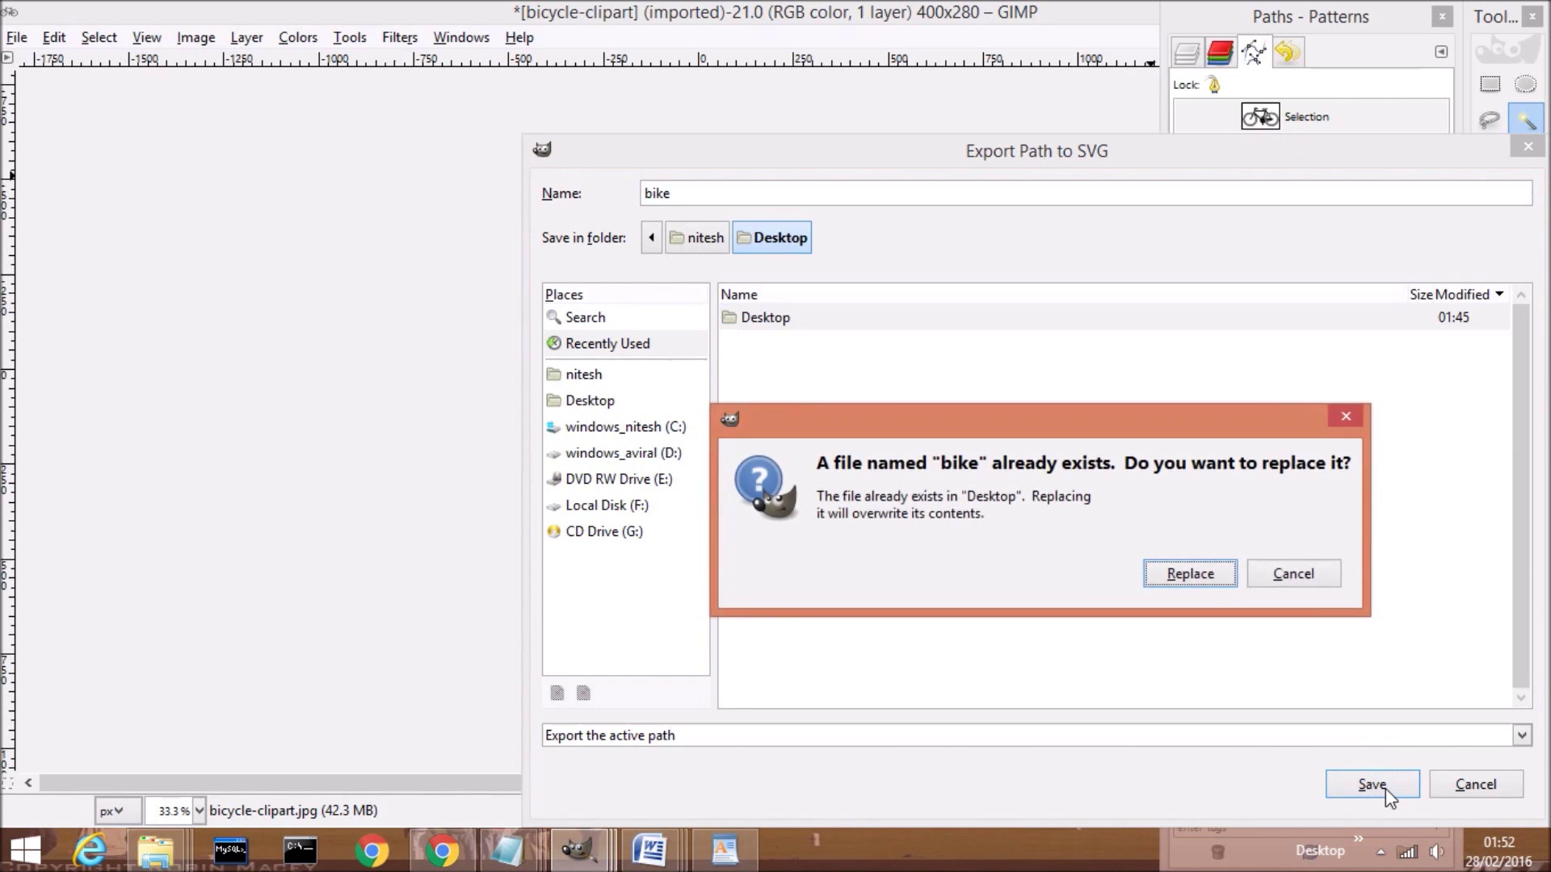
{"action": "left_click", "coordinate": [1191, 574]}
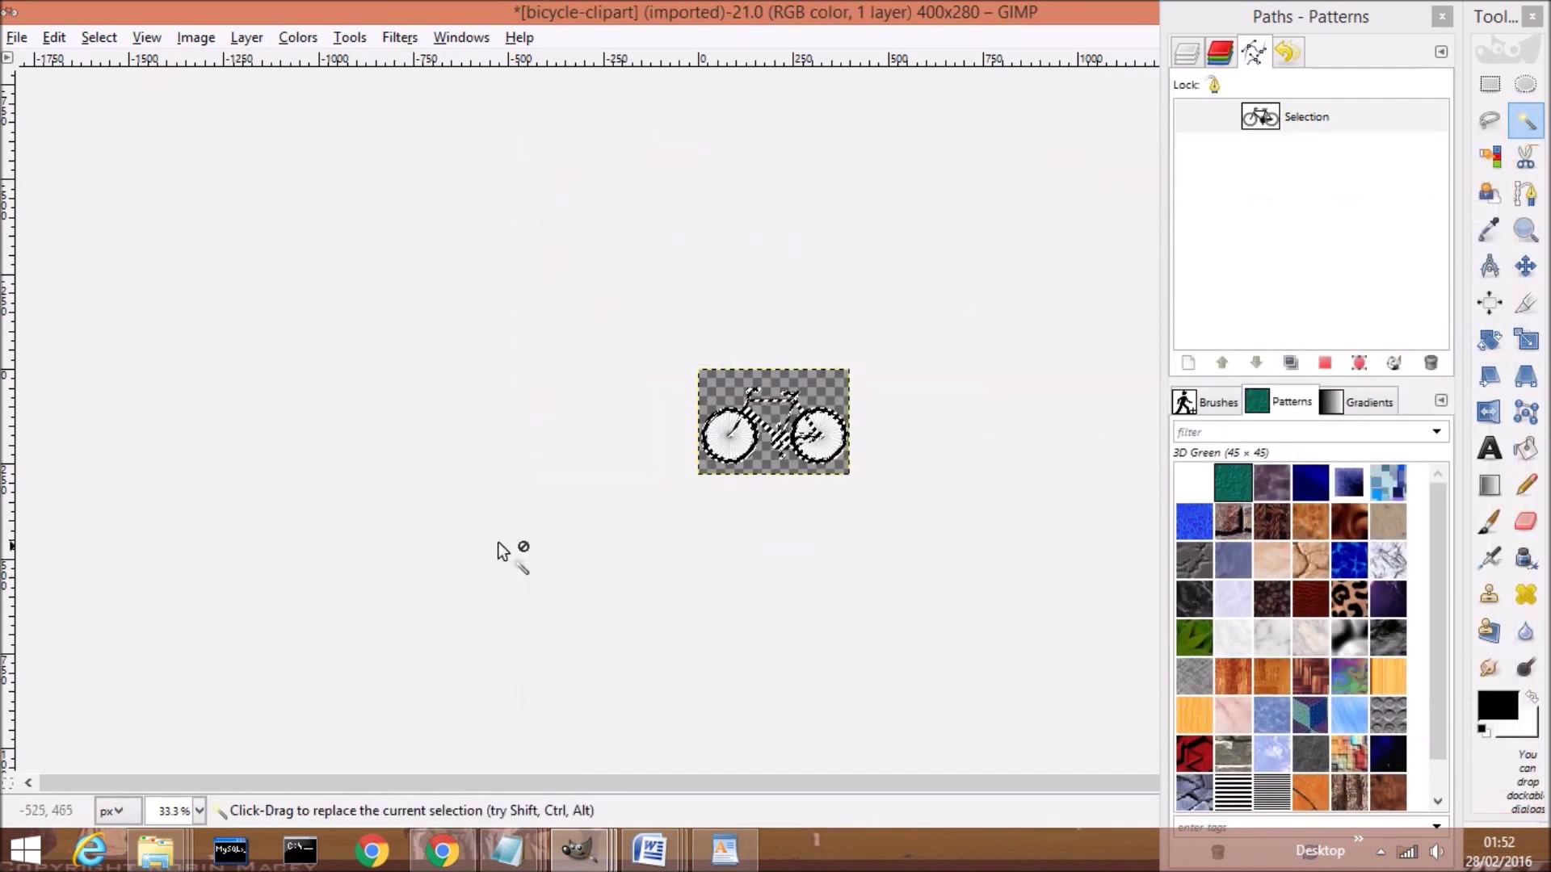
Switch to the caruppath file in Notepad and delete all its text.
{"action": "mouse_move", "coordinate": [508, 850]}
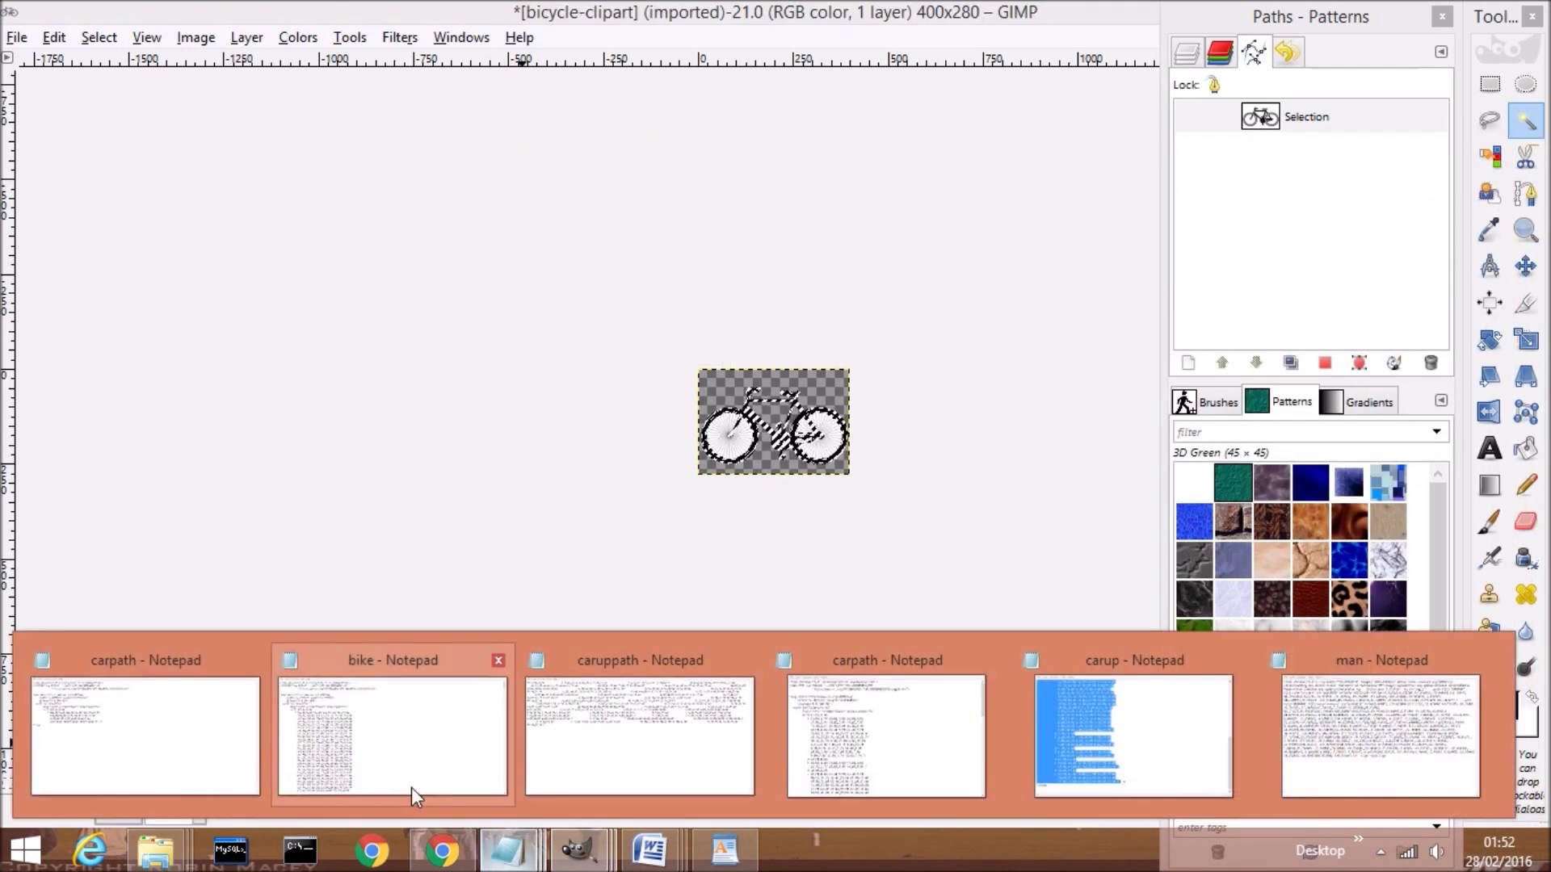
{"action": "left_click", "coordinate": [604, 758]}
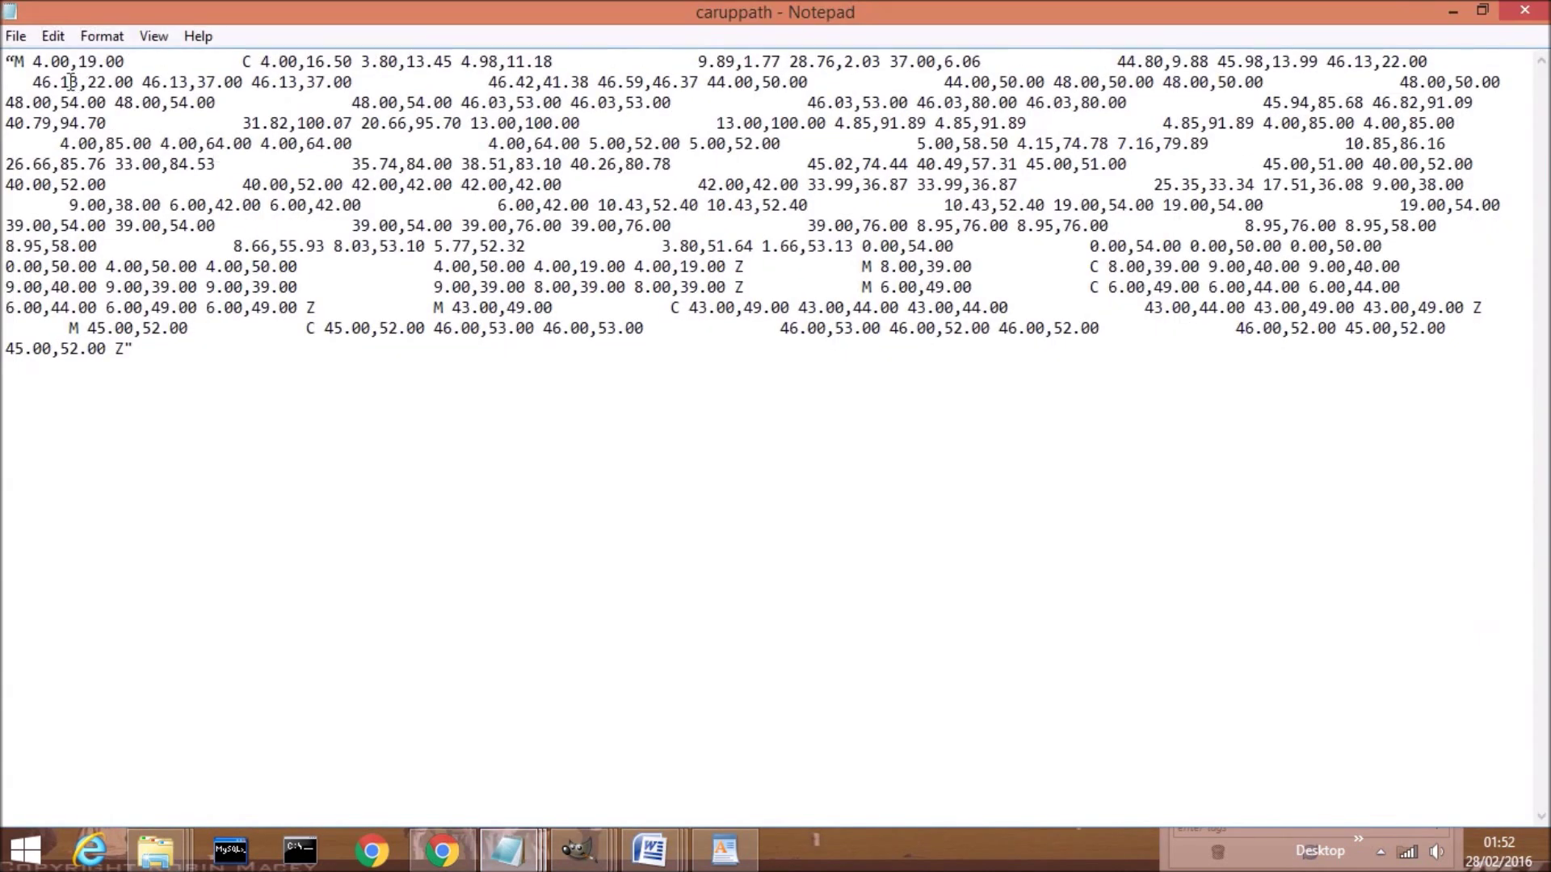
{"action": "left_click_drag", "start_coordinate": [6, 58], "coordinate": [227, 421]}
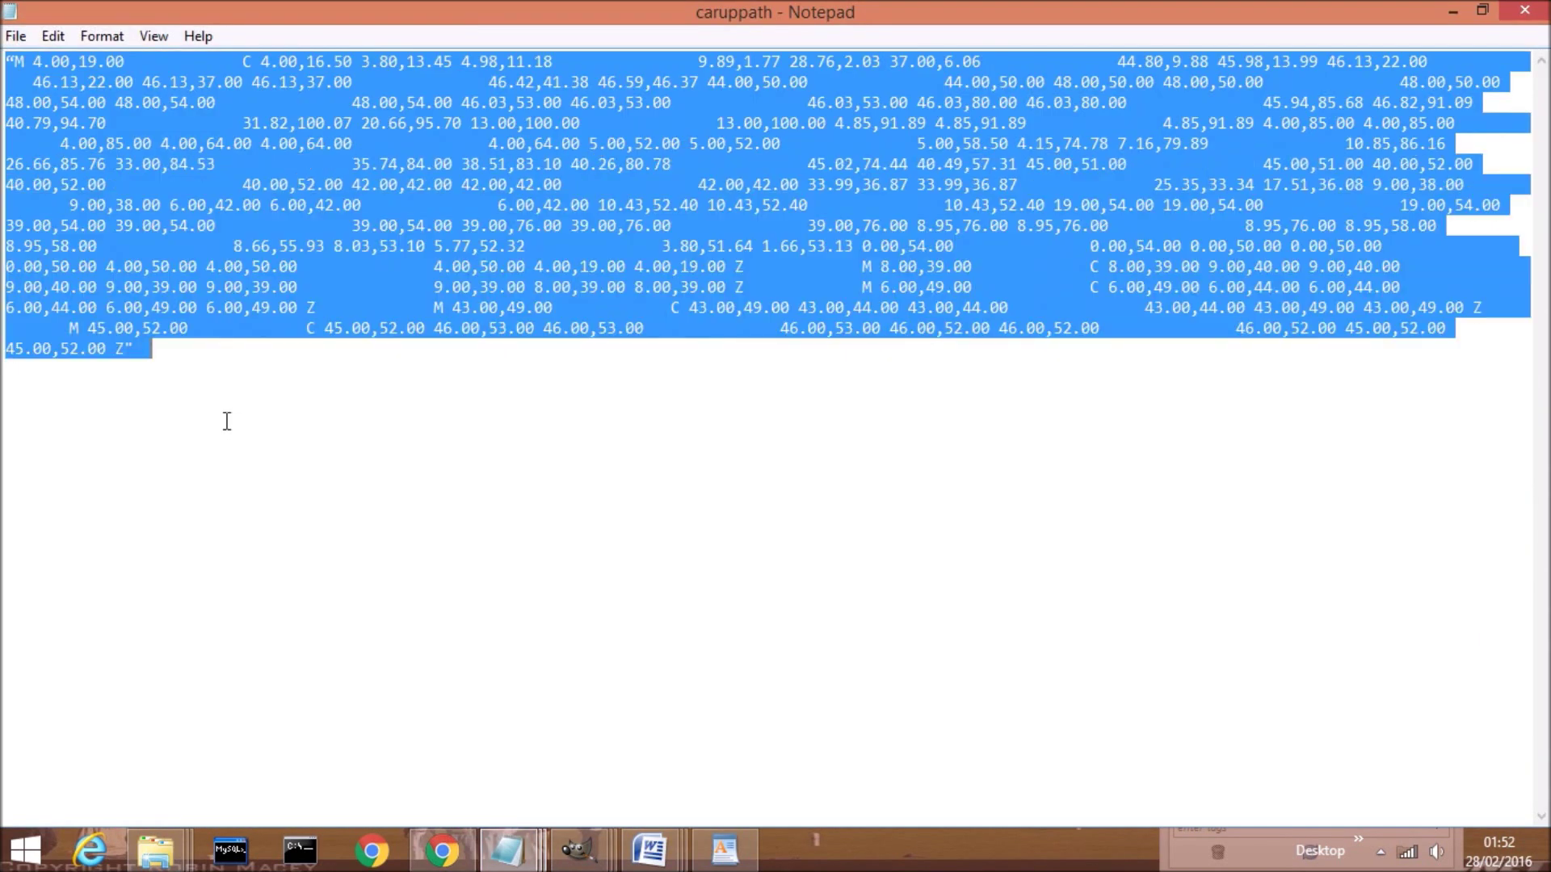
{"action": "key", "text": "Delete"}
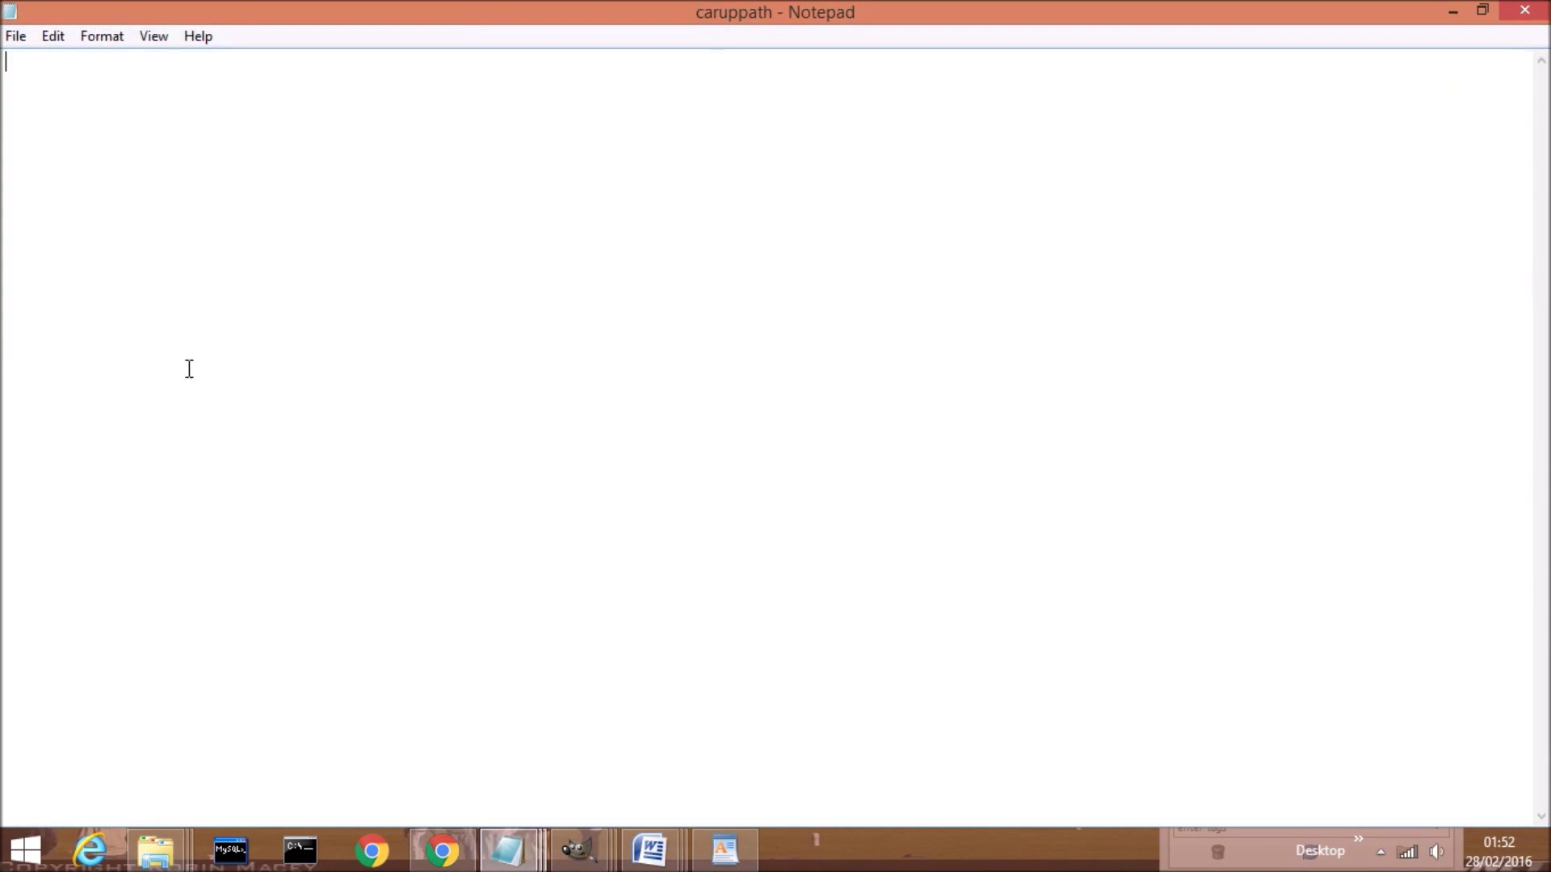
Open the bike file from the Desktop, discarding the changes to caruppath.
{"action": "left_click", "coordinate": [15, 35]}
{"action": "left_click", "coordinate": [44, 87]}
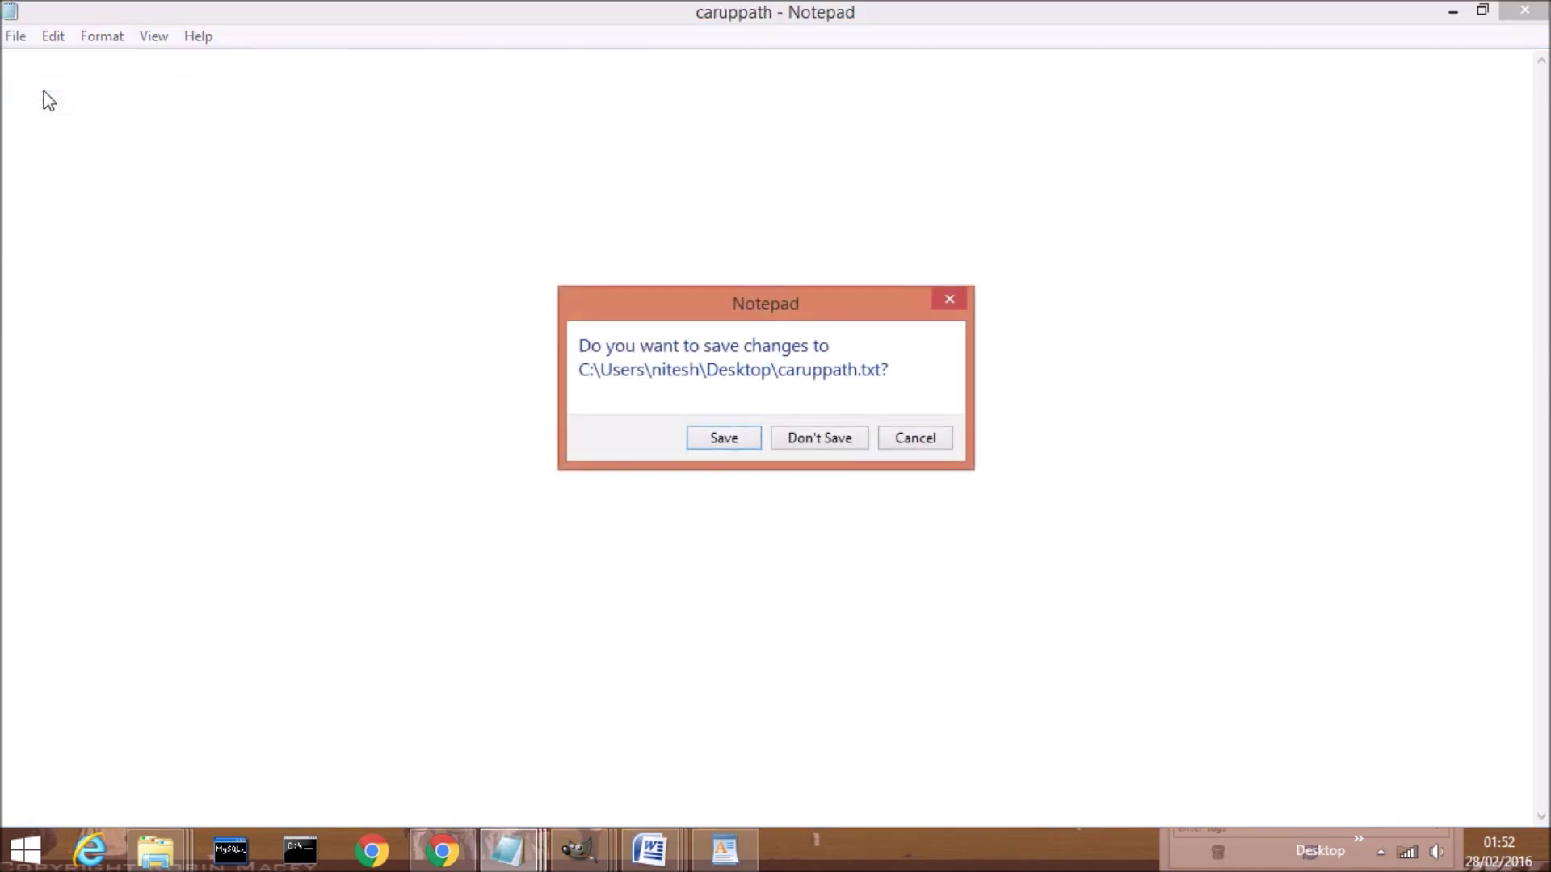
{"action": "left_click", "coordinate": [841, 449]}
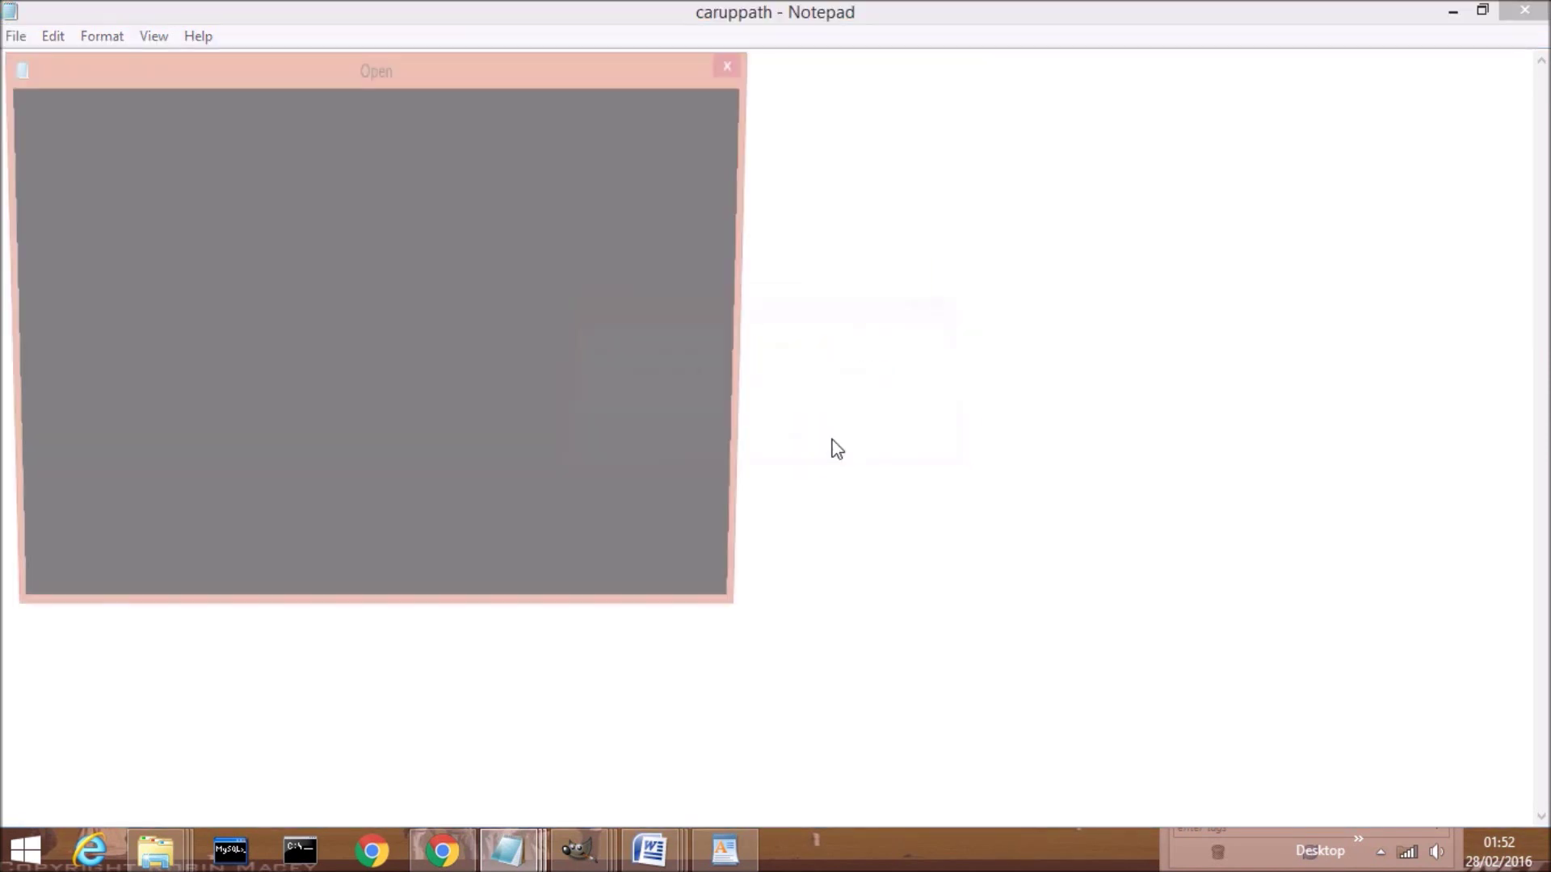
{"action": "type", "text": "bike"}
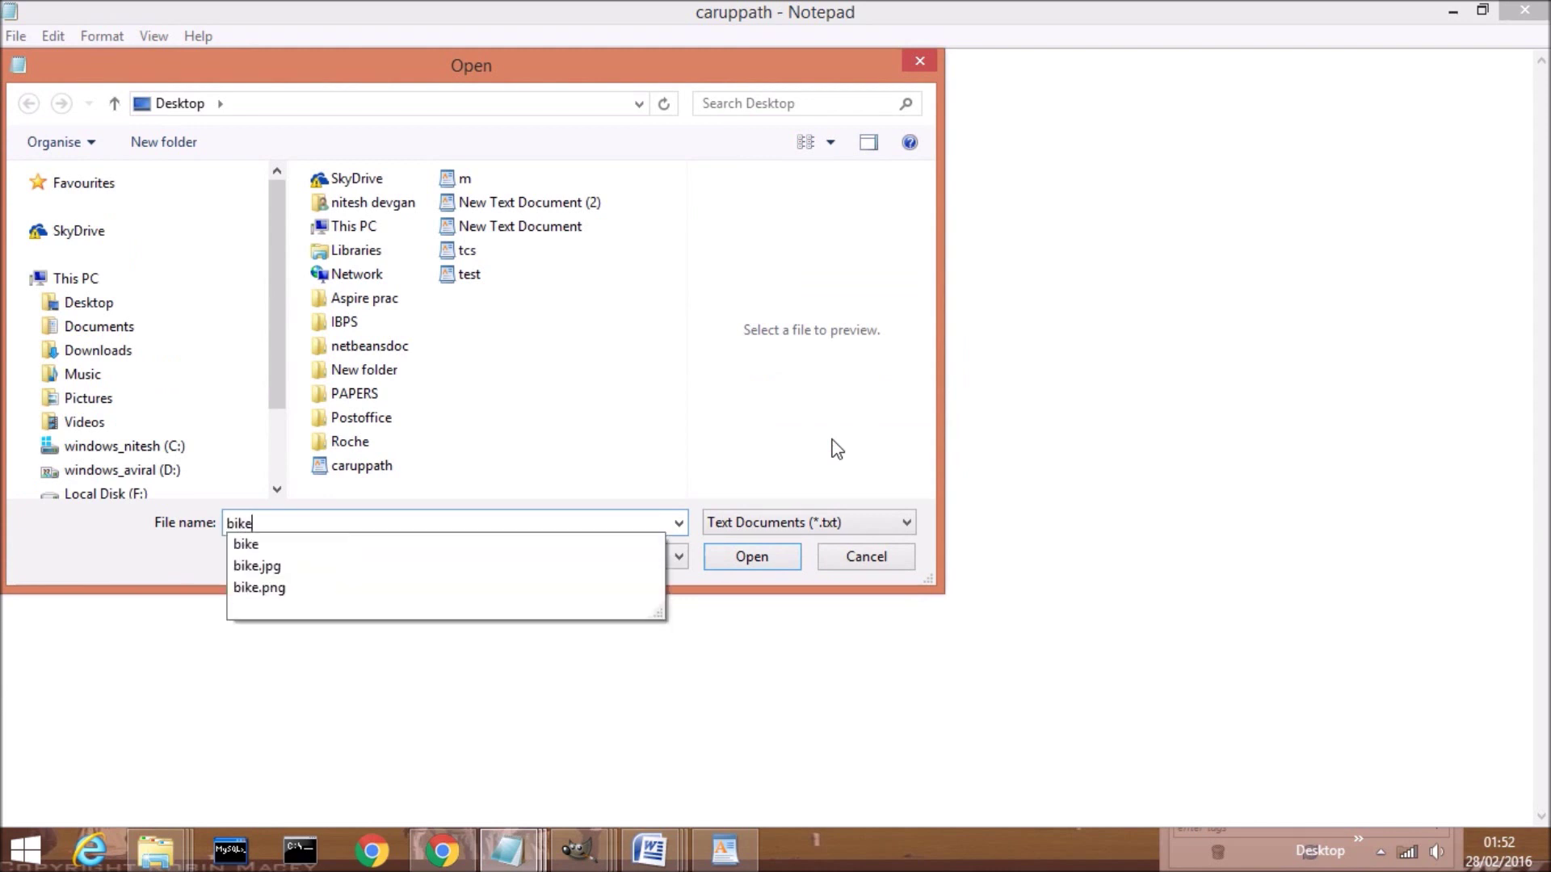
{"action": "left_click", "coordinate": [331, 545]}
{"action": "left_click", "coordinate": [751, 557]}
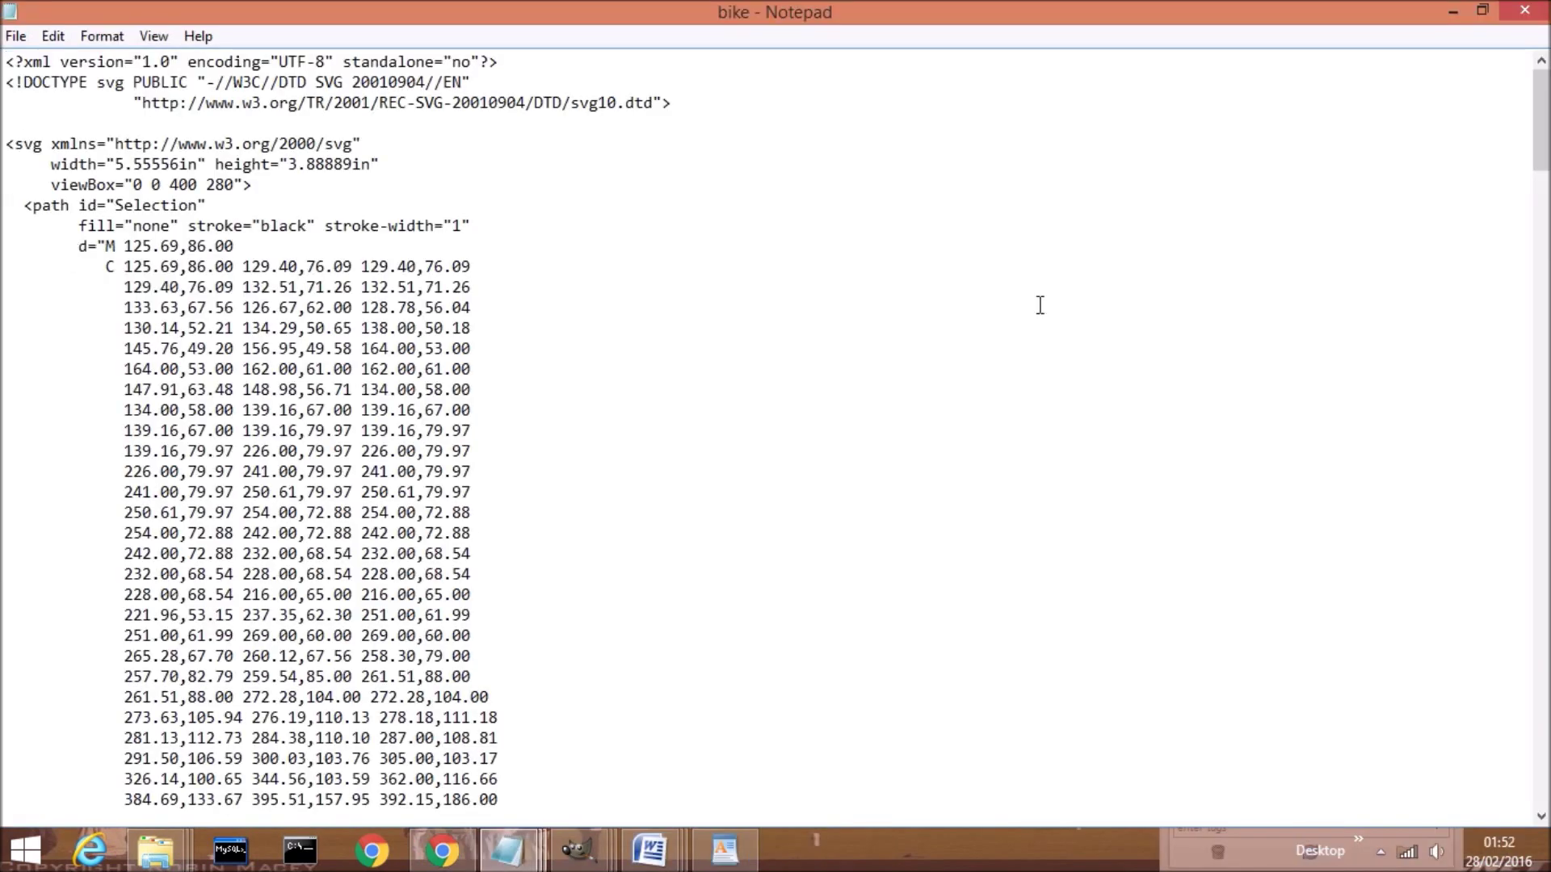
Copy the path data from d=" through the closing /> in the bike file and paste it into the blank Document2 in Word.
{"action": "mouse_move", "coordinate": [1540, 120]}
{"action": "left_mouse_down"}
{"action": "mouse_move", "coordinate": [1541, 501]}
{"action": "mouse_move", "coordinate": [1540, 120]}
{"action": "left_mouse_up"}
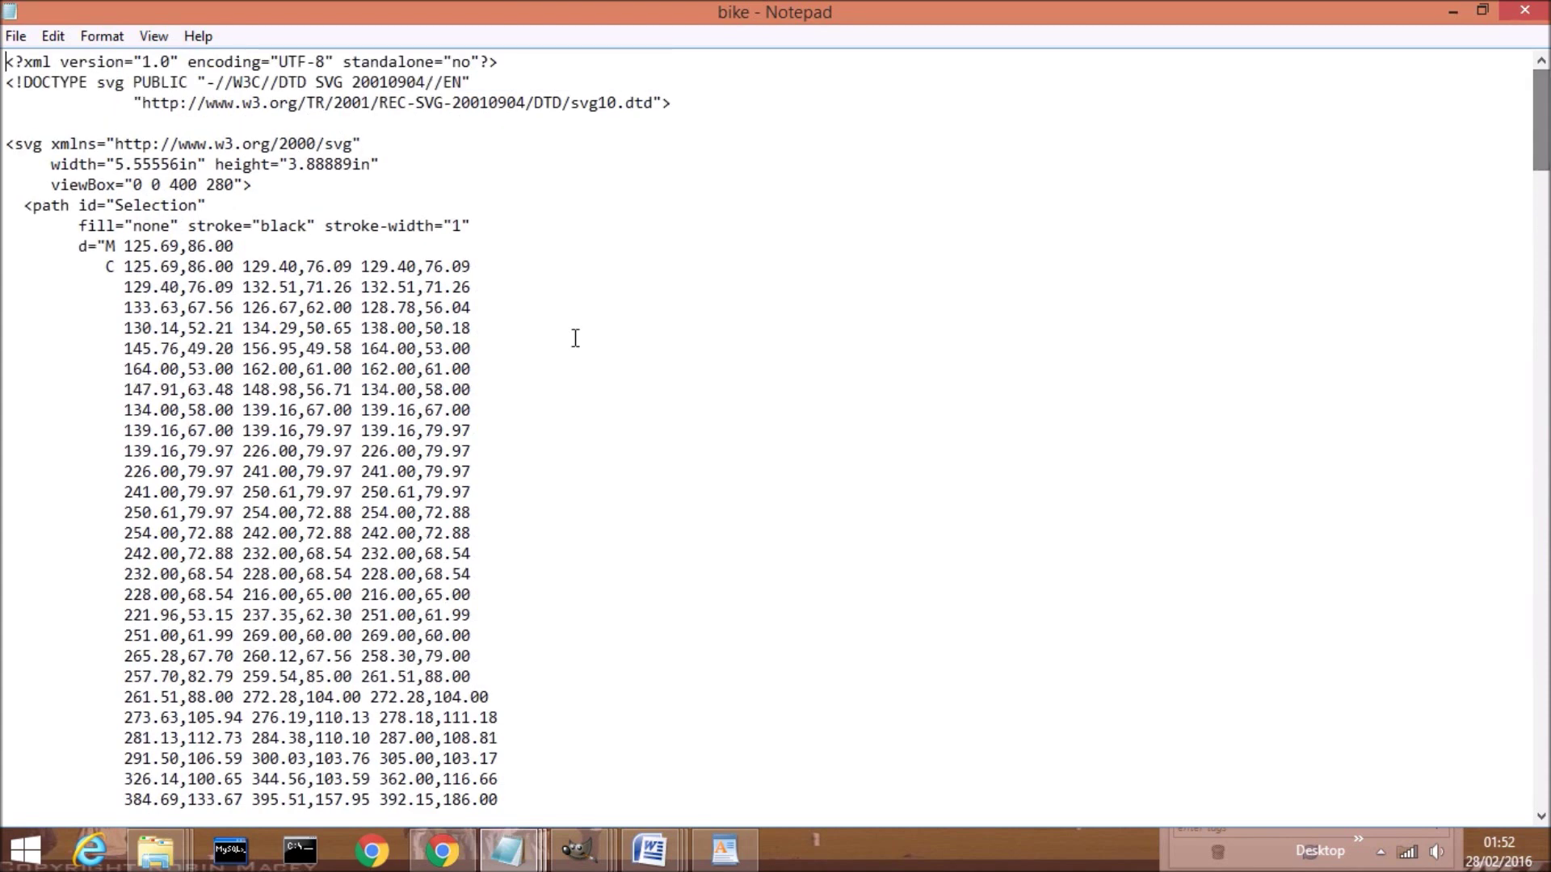
{"action": "left_click_drag", "start_coordinate": [74, 246], "coordinate": [567, 758]}
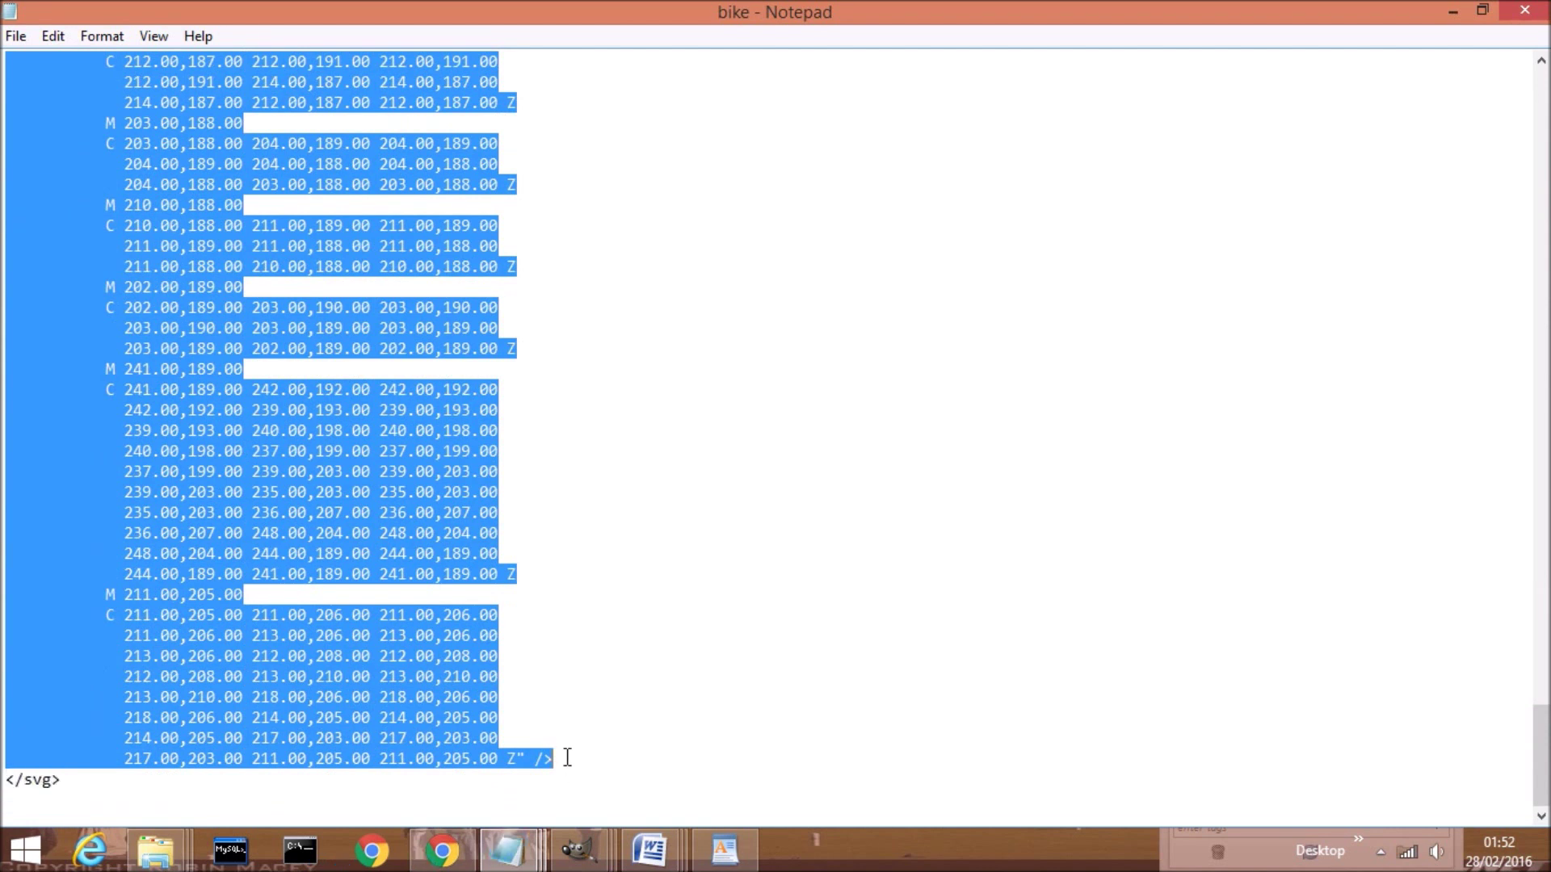
{"action": "mouse_move", "coordinate": [653, 849]}
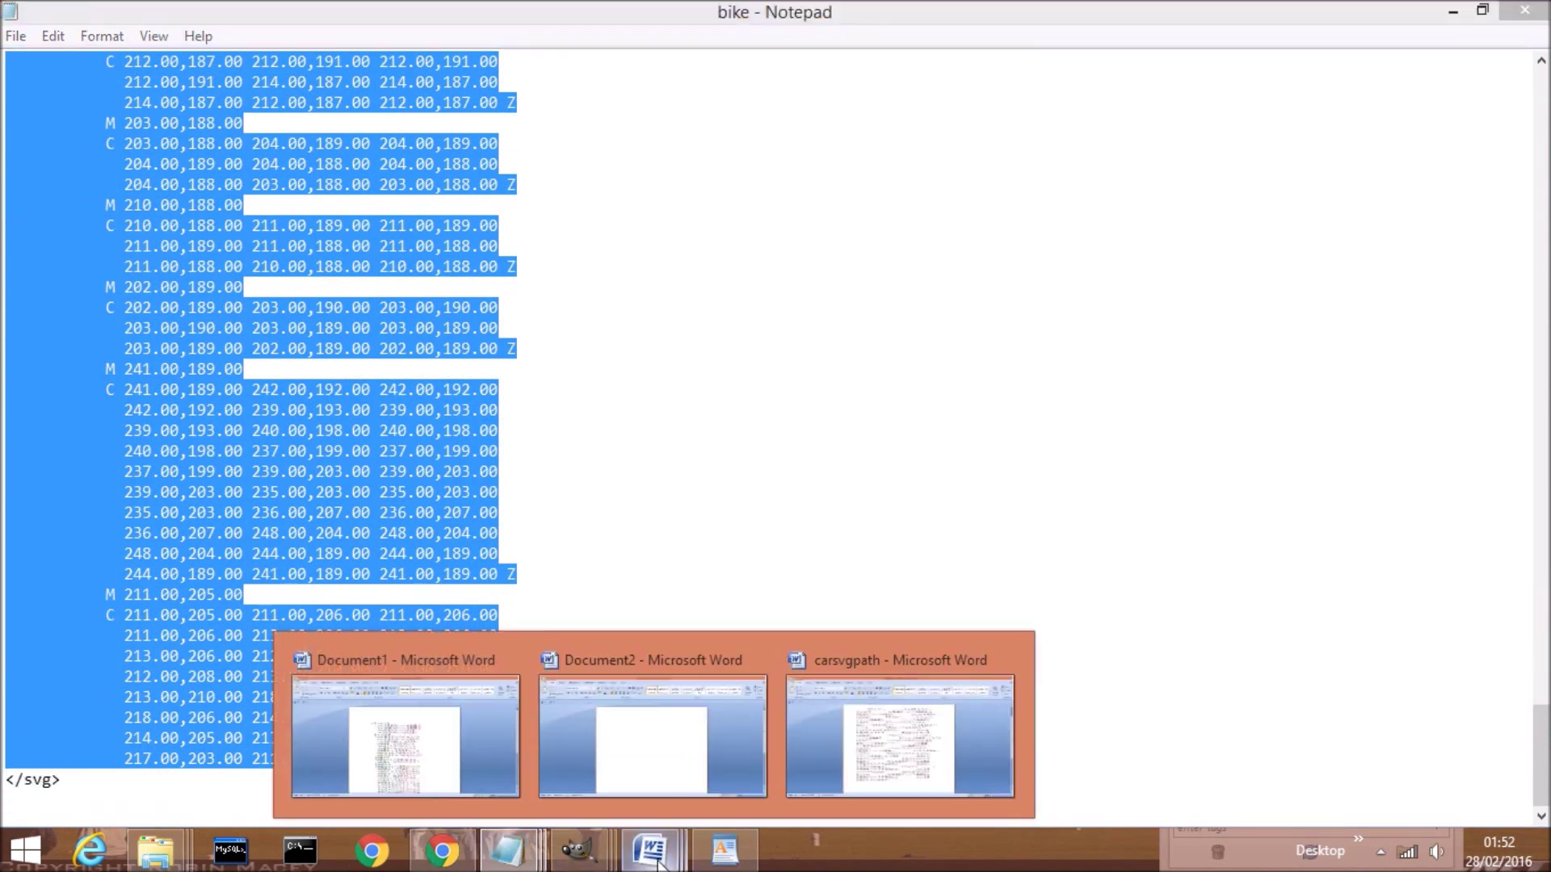
{"action": "left_click", "coordinate": [653, 787]}
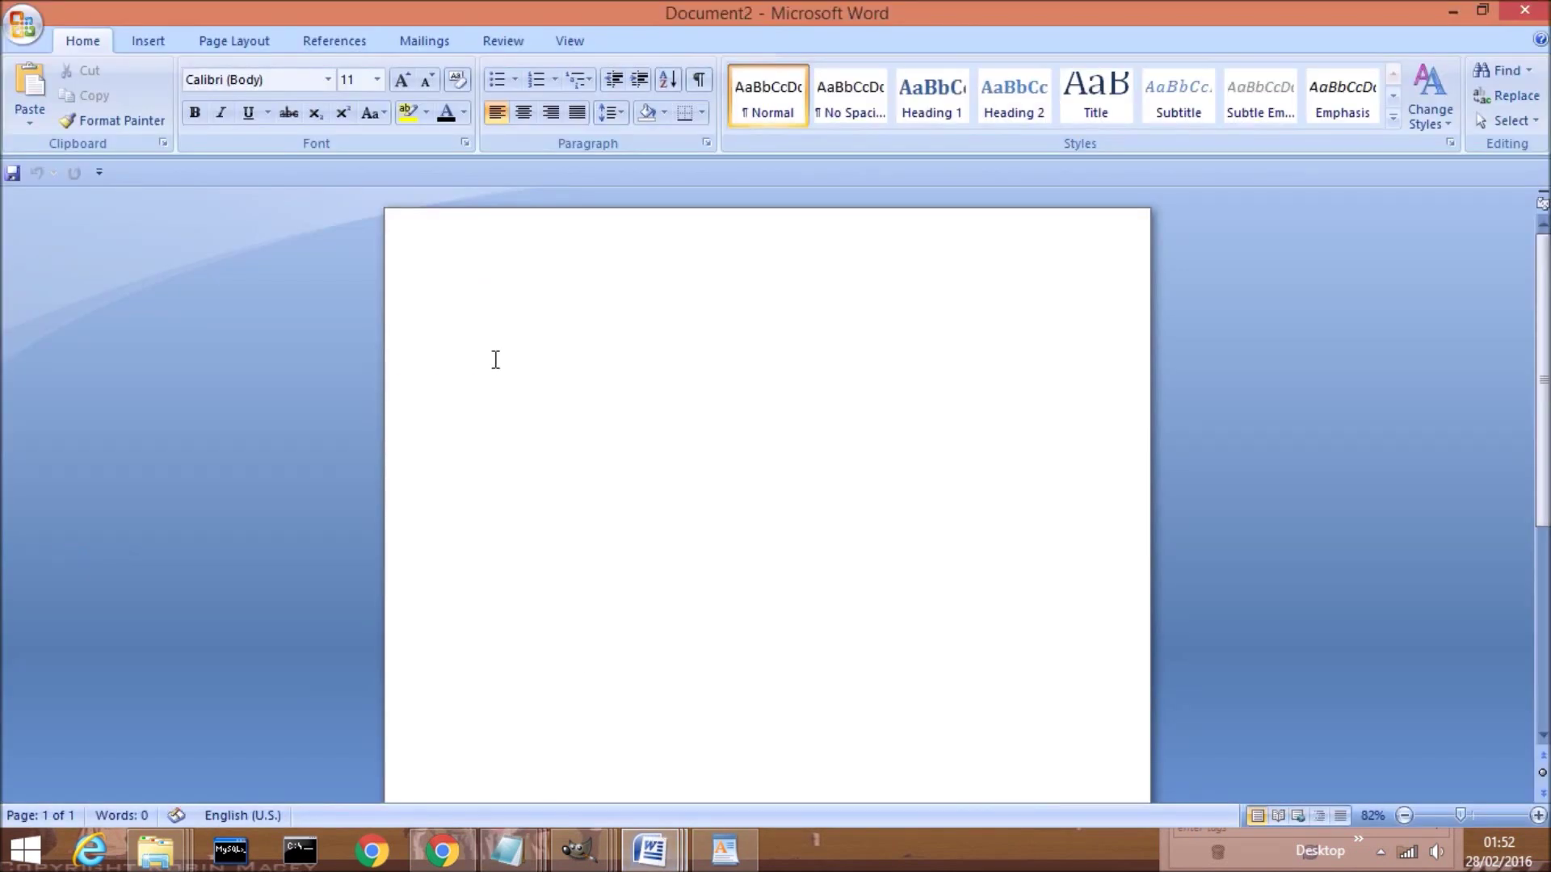
{"action": "key", "text": "ctrl+v"}
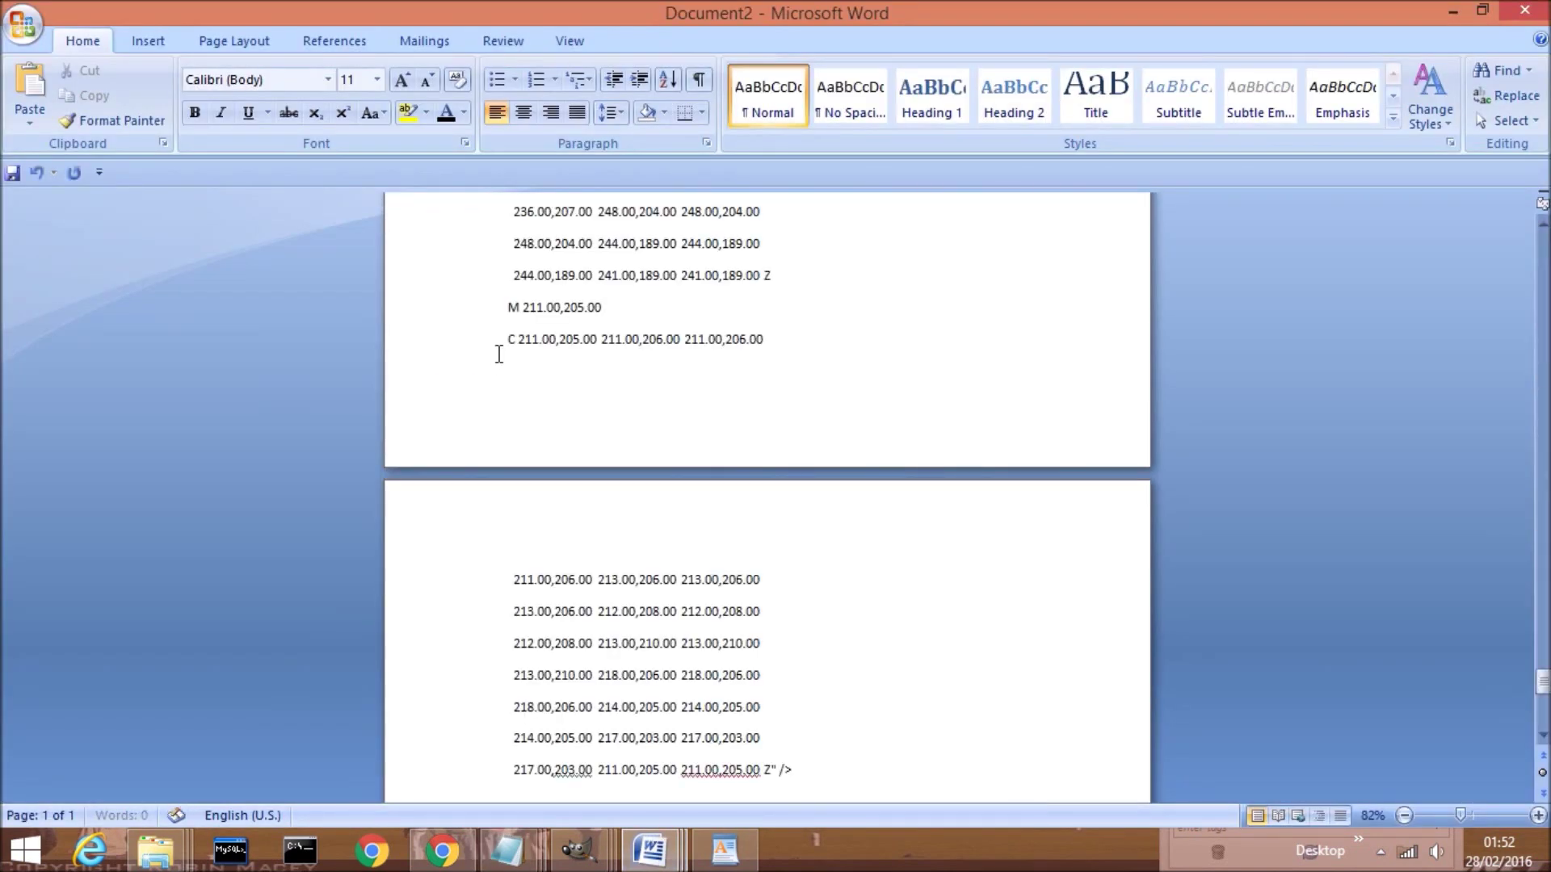
Remove all paragraph marks from the pasted path data by replacing every ^p with nothing.
{"action": "key", "text": "ctrl+a"}
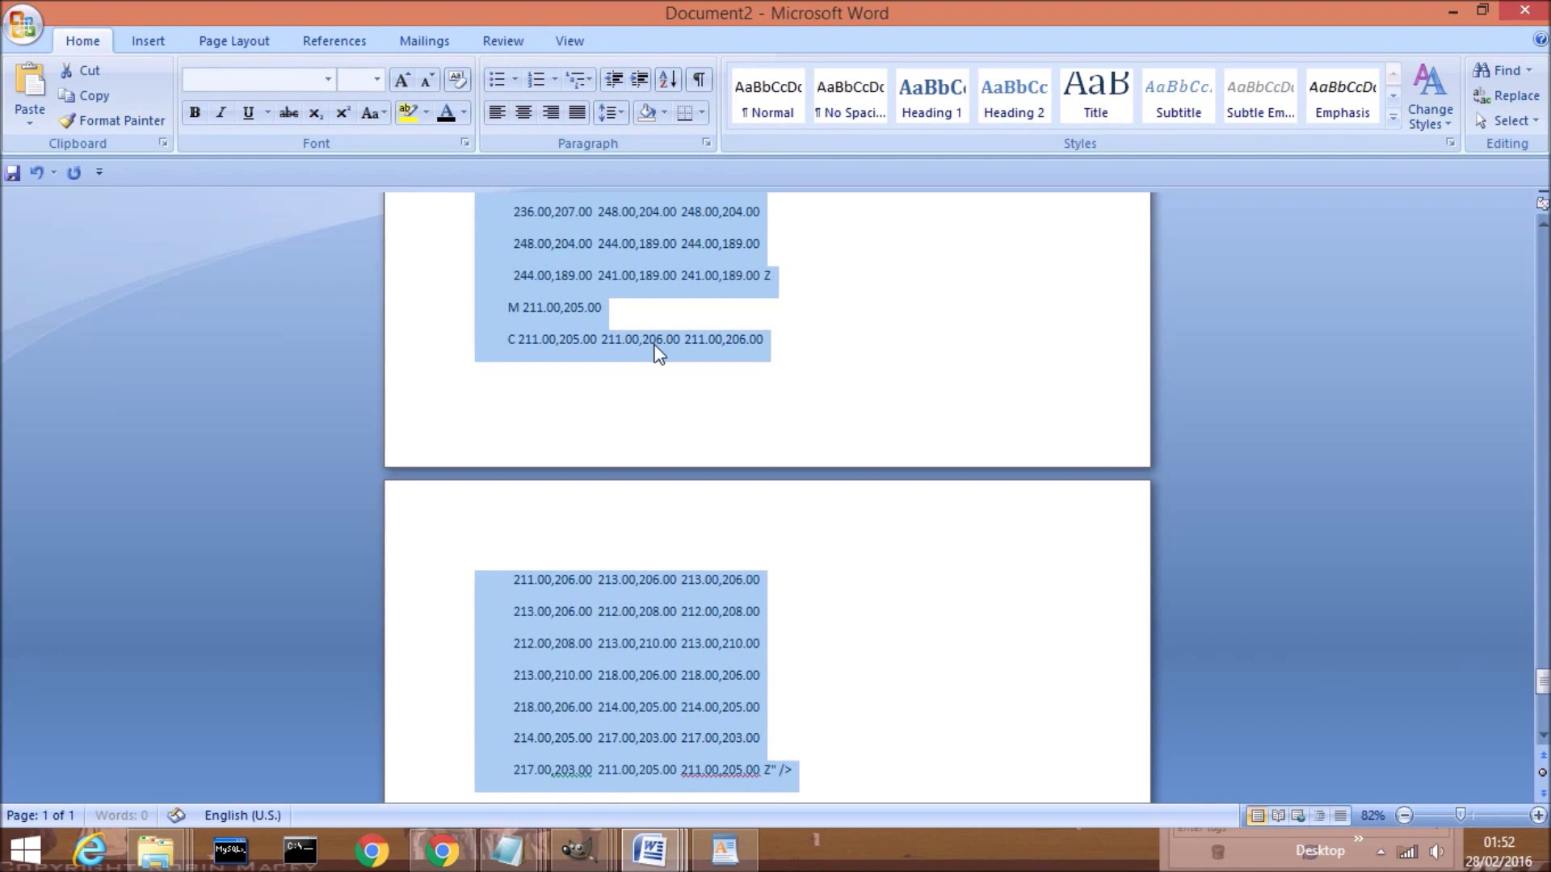
{"action": "key", "text": "ctrl+h"}
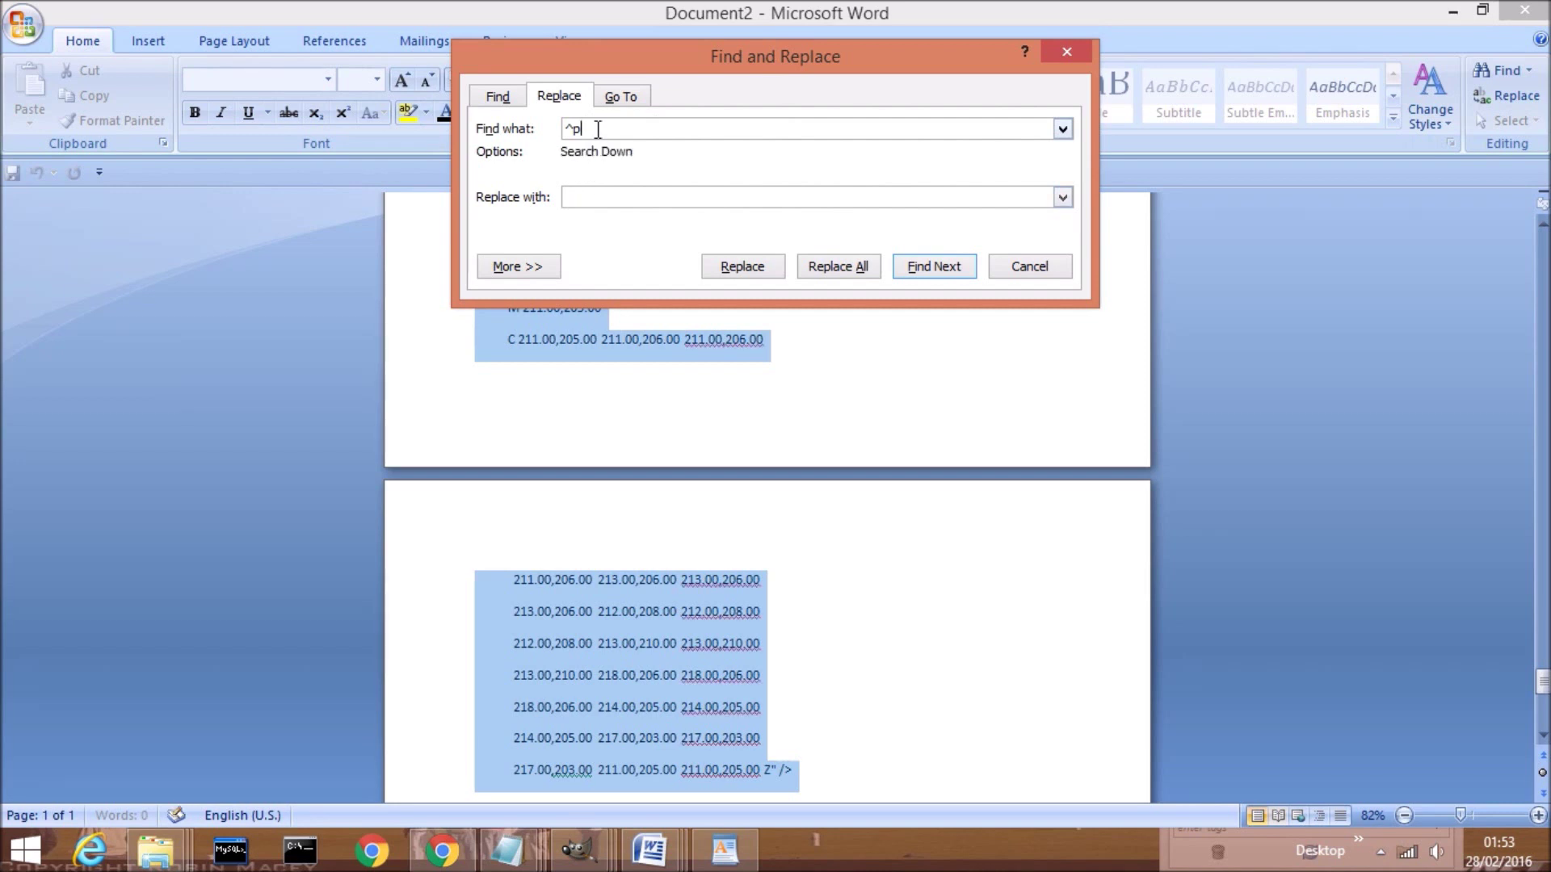
{"action": "key", "text": "BackSpace"}
{"action": "key", "text": "BackSpace"}
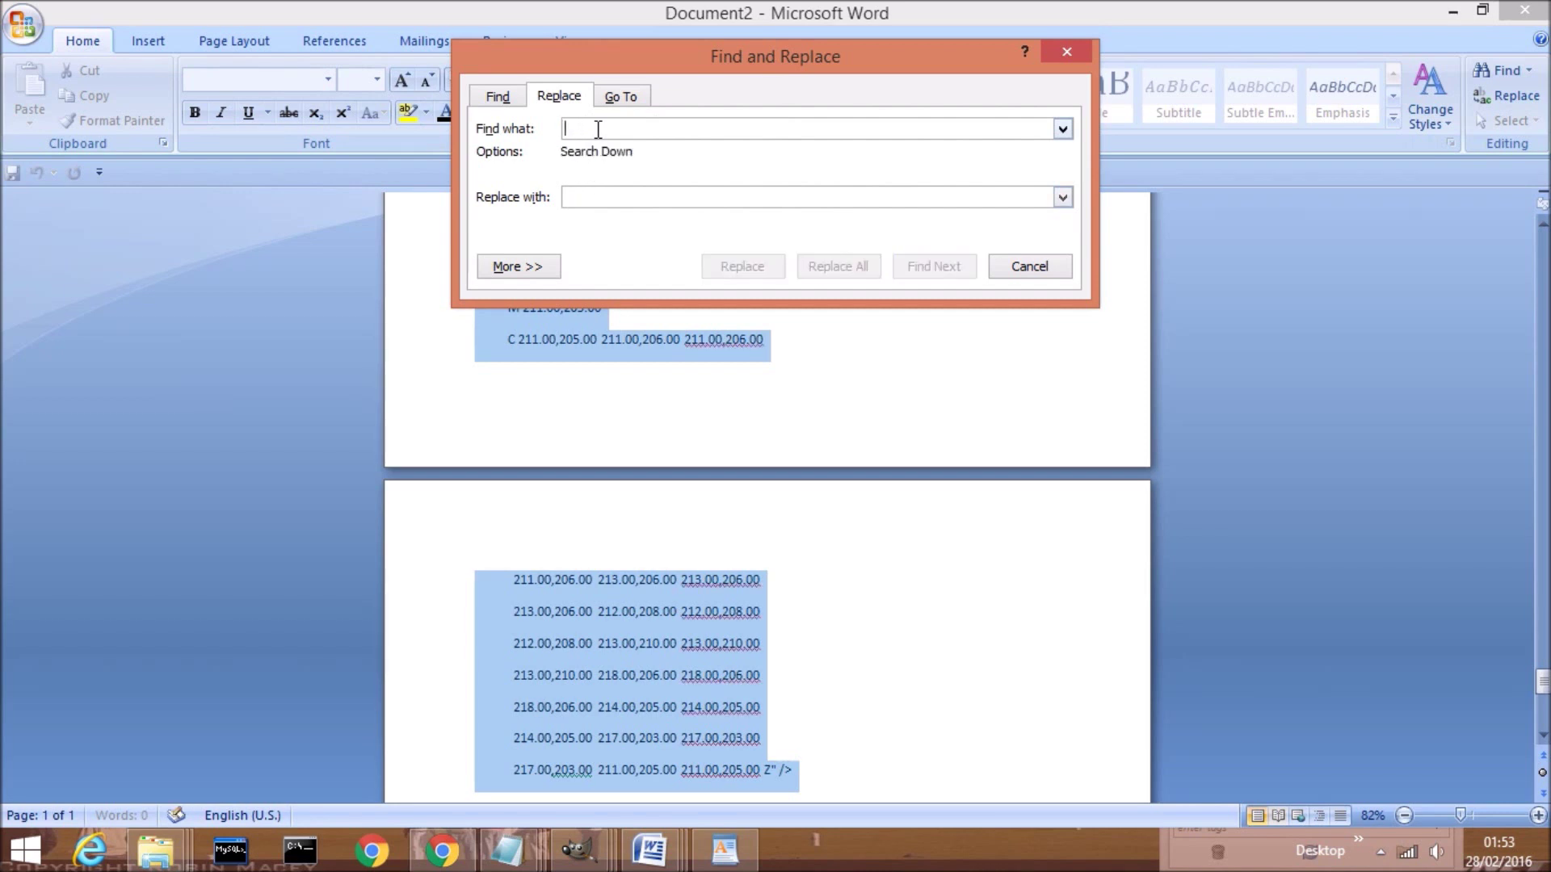
{"action": "type", "text": "^p"}
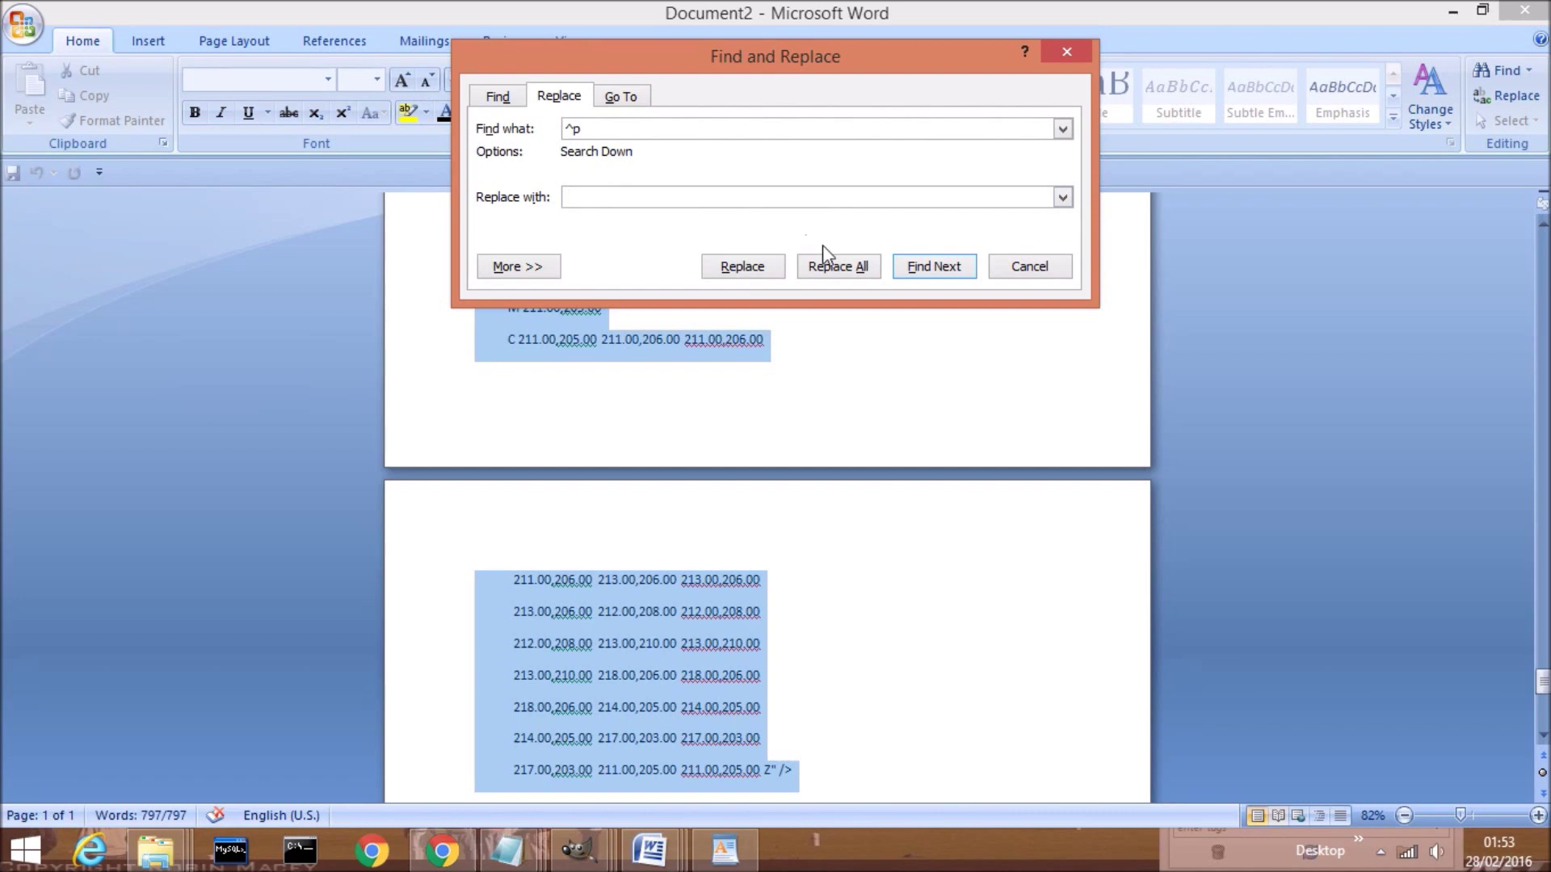
{"action": "left_click", "coordinate": [844, 273]}
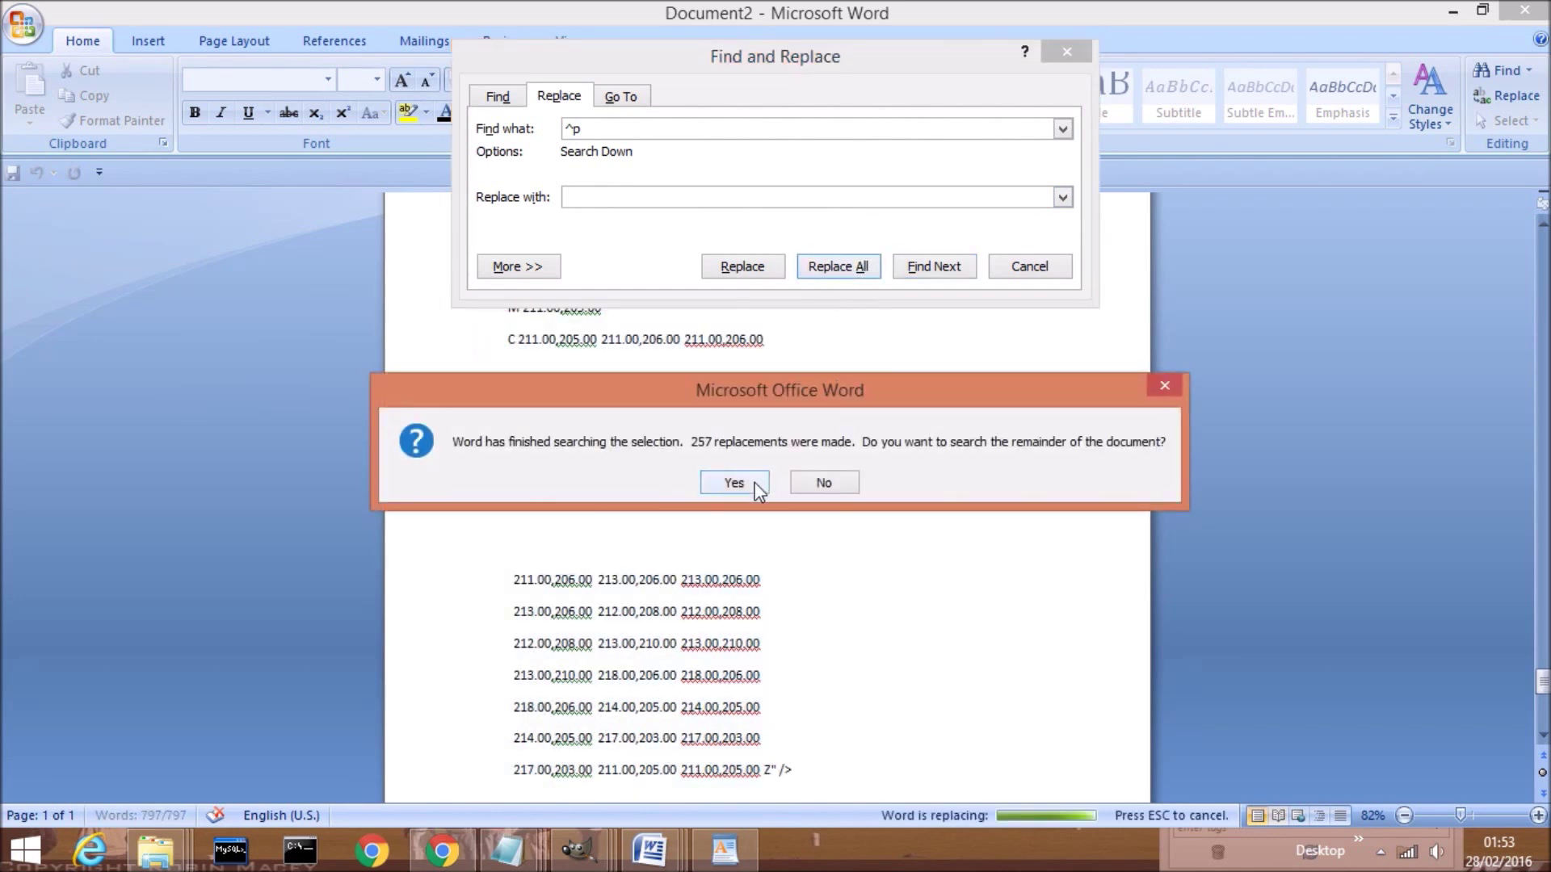
{"action": "left_click", "coordinate": [755, 482]}
{"action": "left_click", "coordinate": [778, 482]}
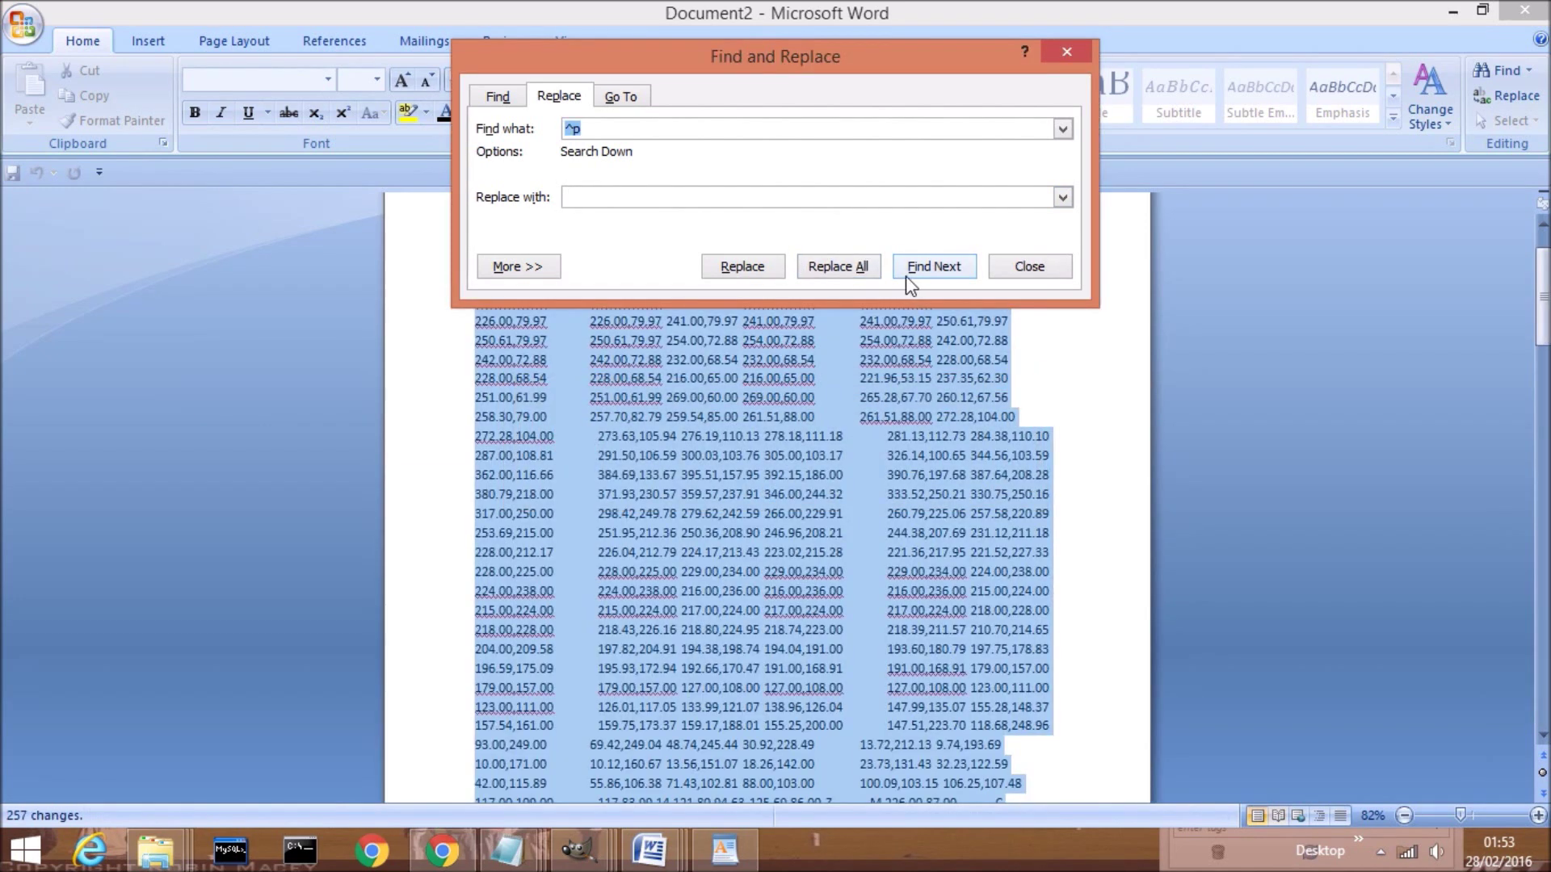
{"action": "left_click", "coordinate": [1026, 269]}
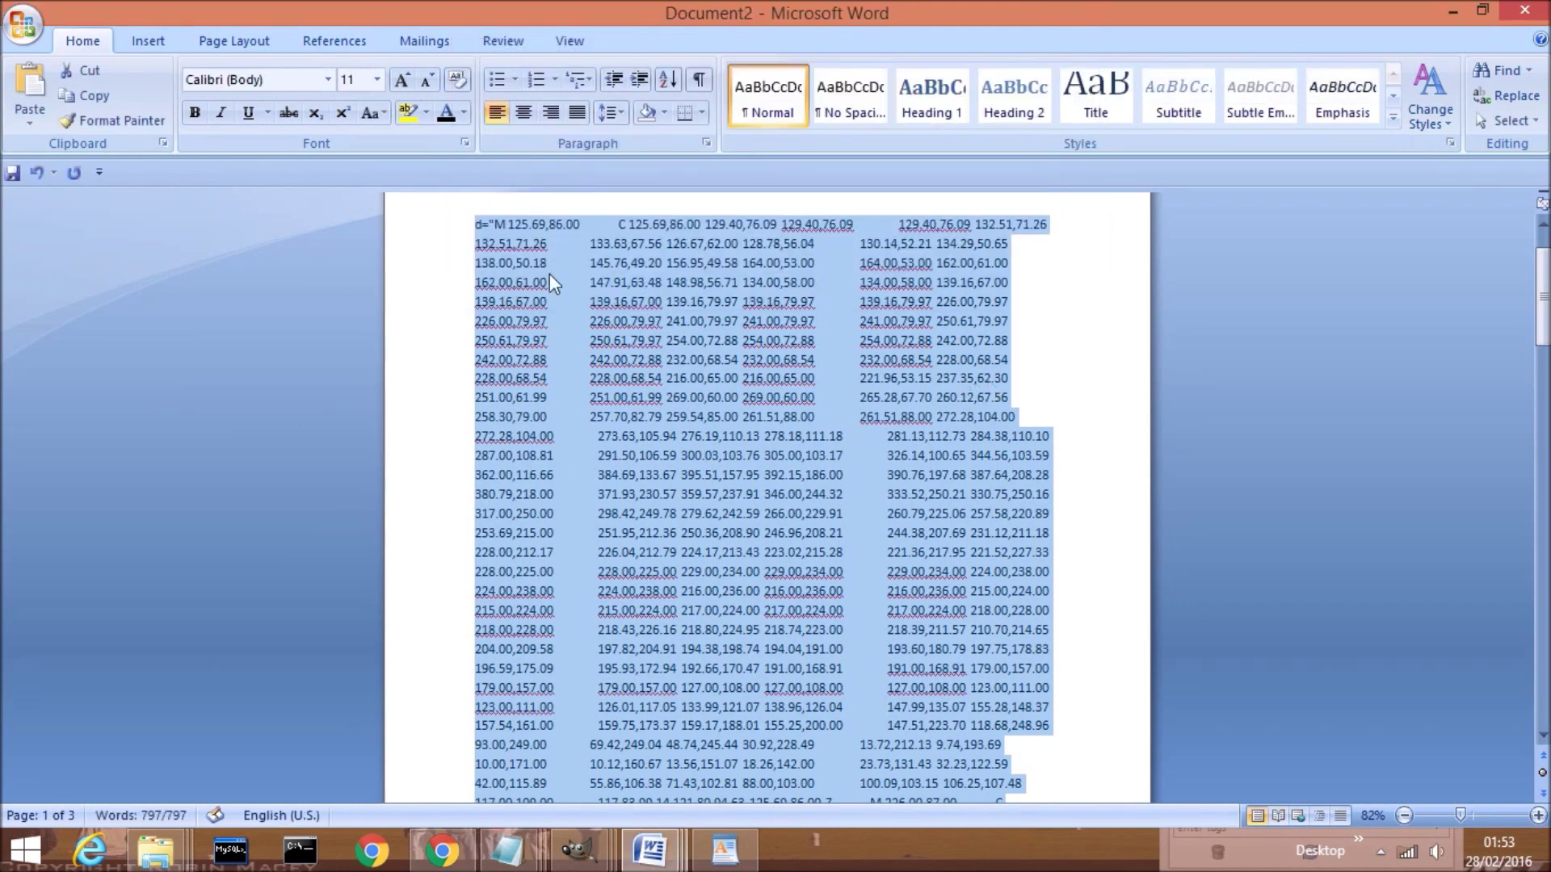
Save the path data as a Word document named bike.
{"action": "left_click", "coordinate": [22, 26]}
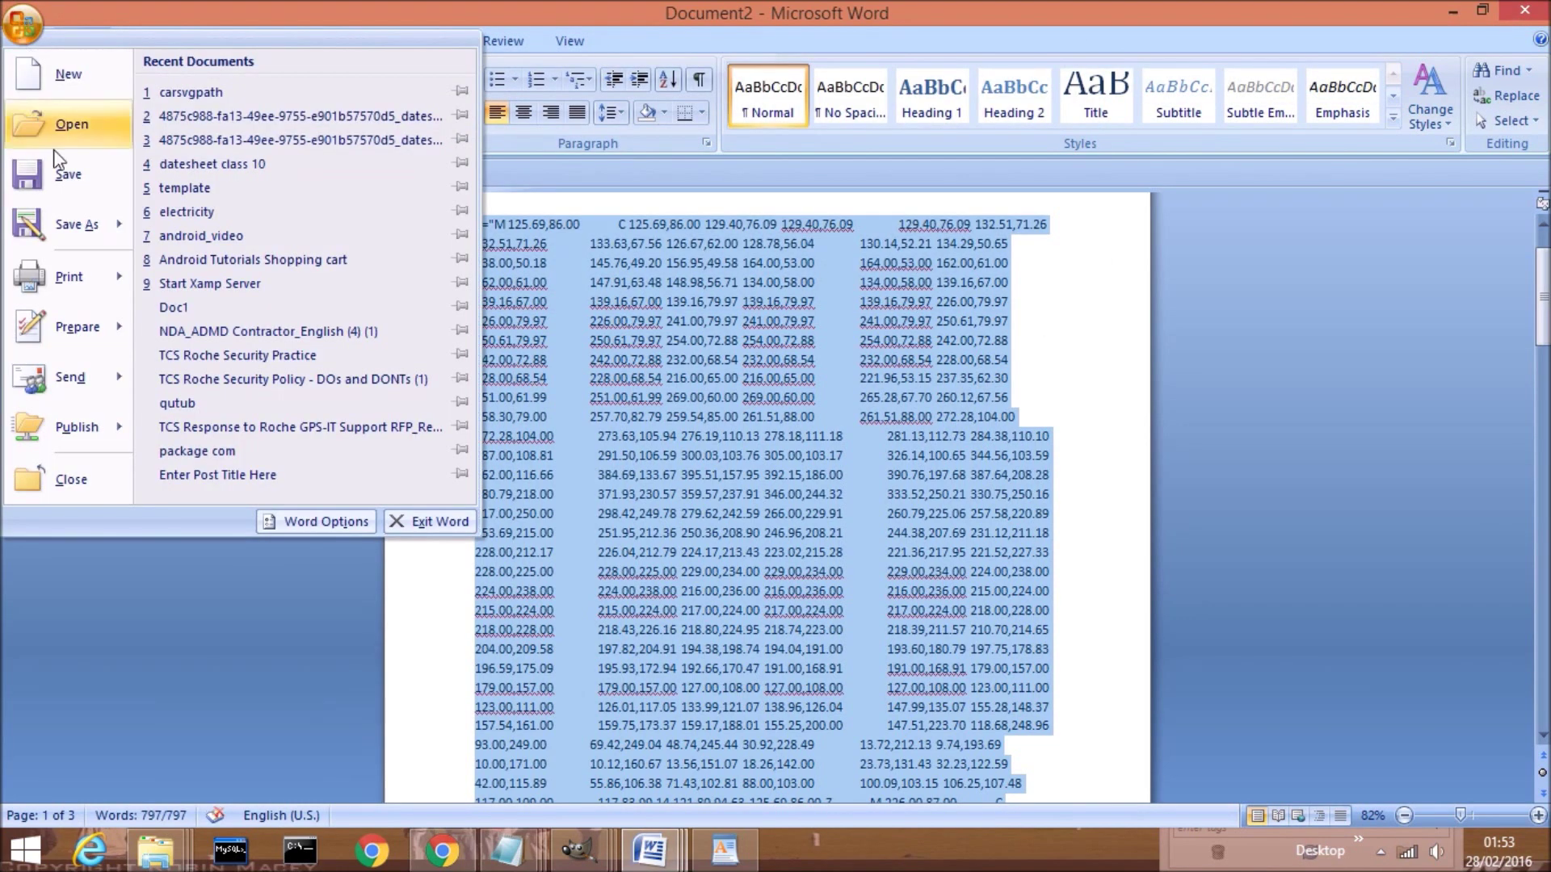
{"action": "mouse_move", "coordinate": [85, 225]}
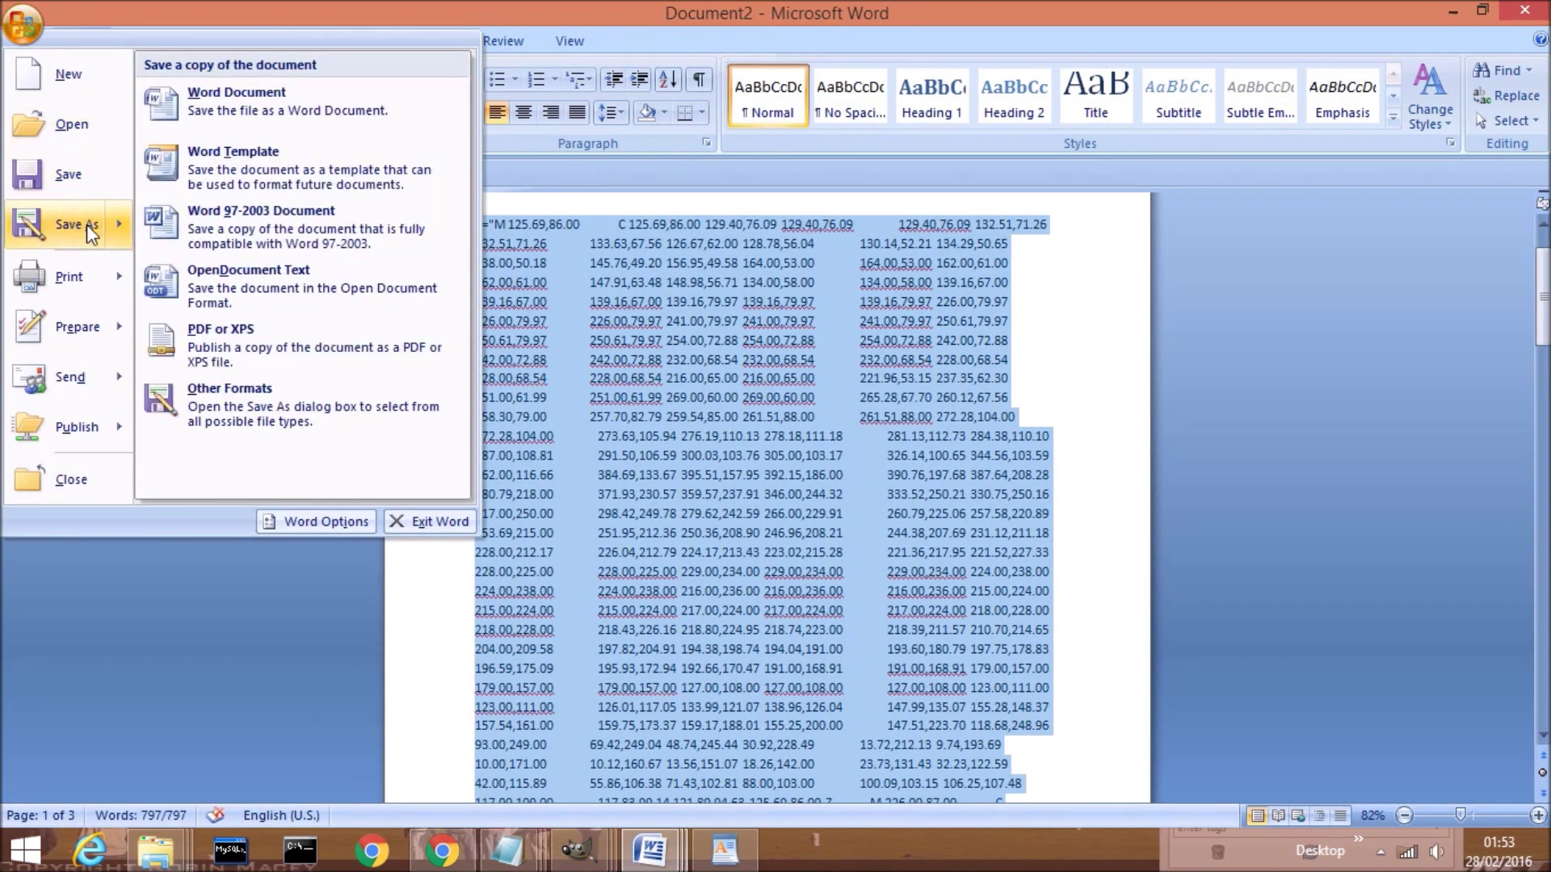
{"action": "left_click", "coordinate": [312, 103]}
{"action": "type", "text": "bike"}
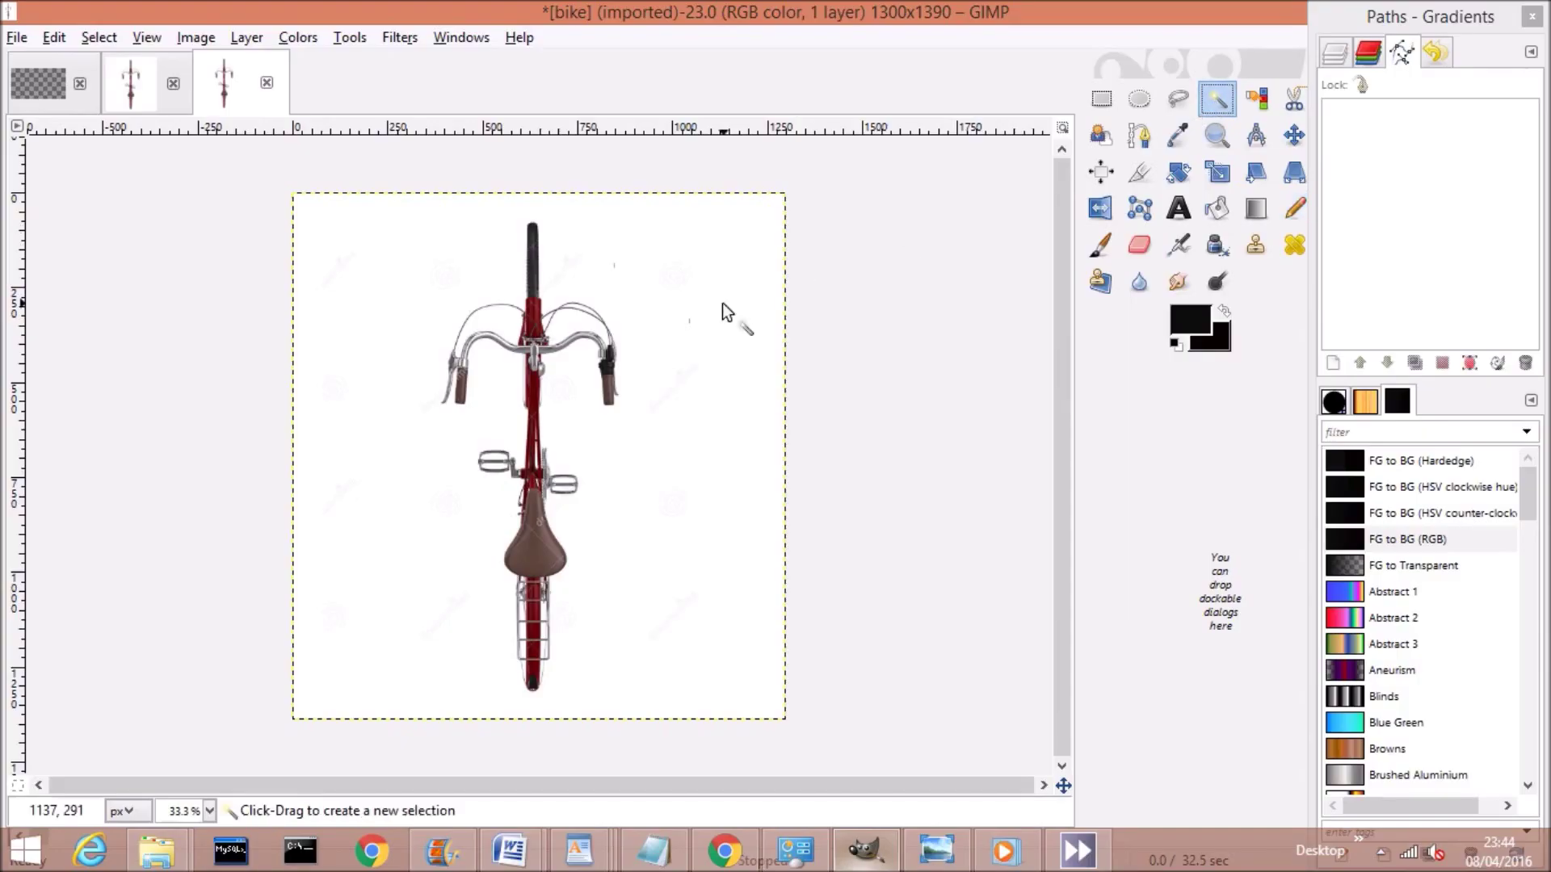
In GIMP, delete the white background around the top-view bike and the white areas enclosed by its handlebar cables.
{"action": "left_click", "coordinate": [720, 302]}
{"action": "key", "text": "Delete"}
{"action": "left_click", "coordinate": [576, 319]}
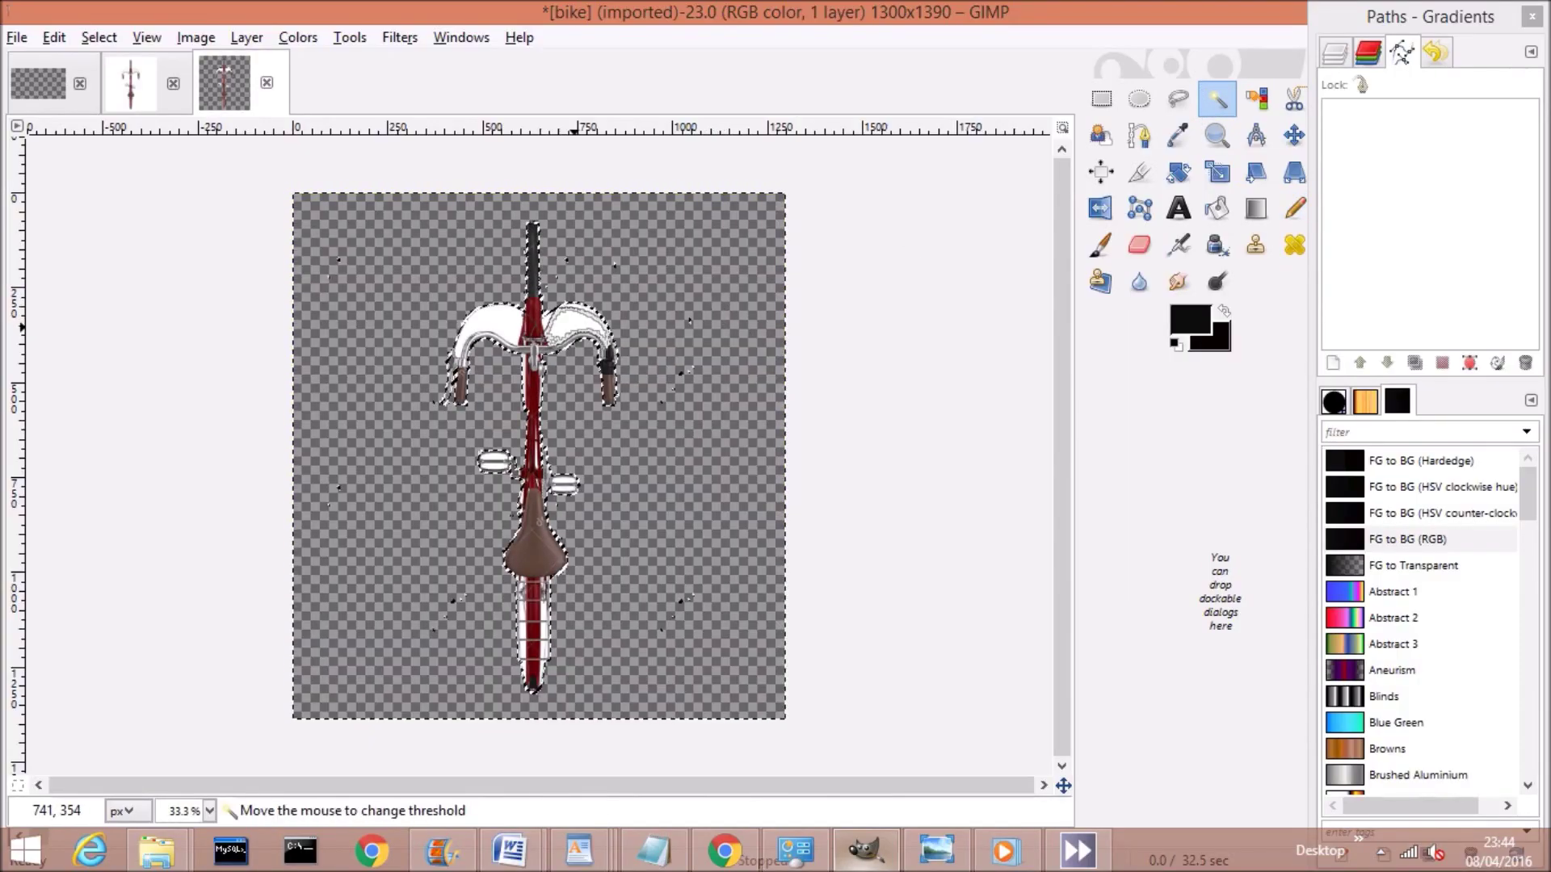
{"action": "left_click", "coordinate": [494, 318]}
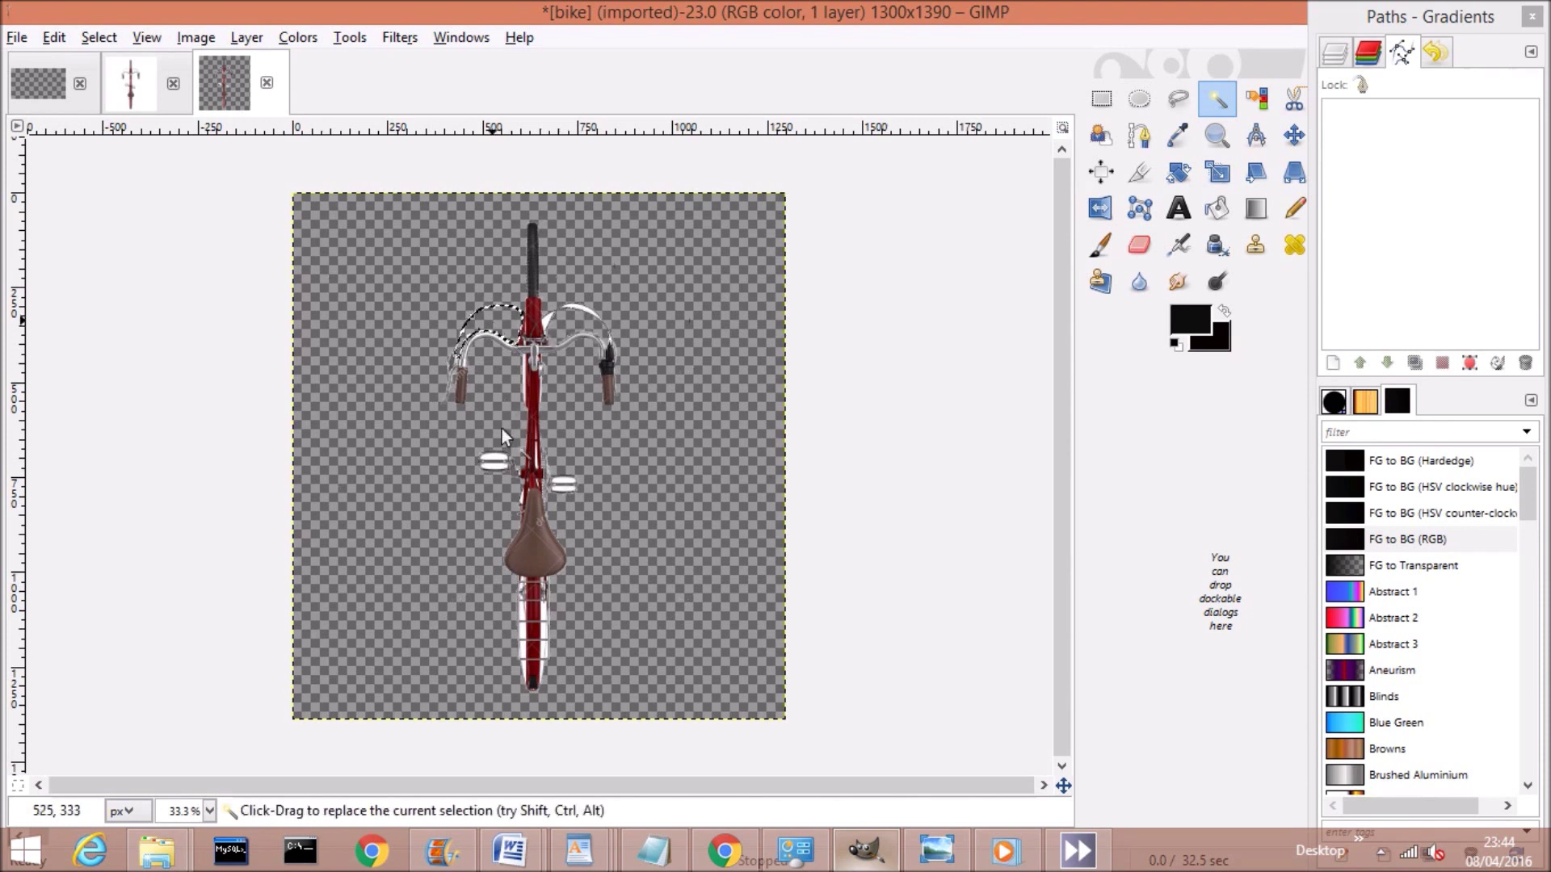
Activate Select by Color and apply a Threshold with range 0 to 255 to the bike.
{"action": "left_click", "coordinate": [97, 38]}
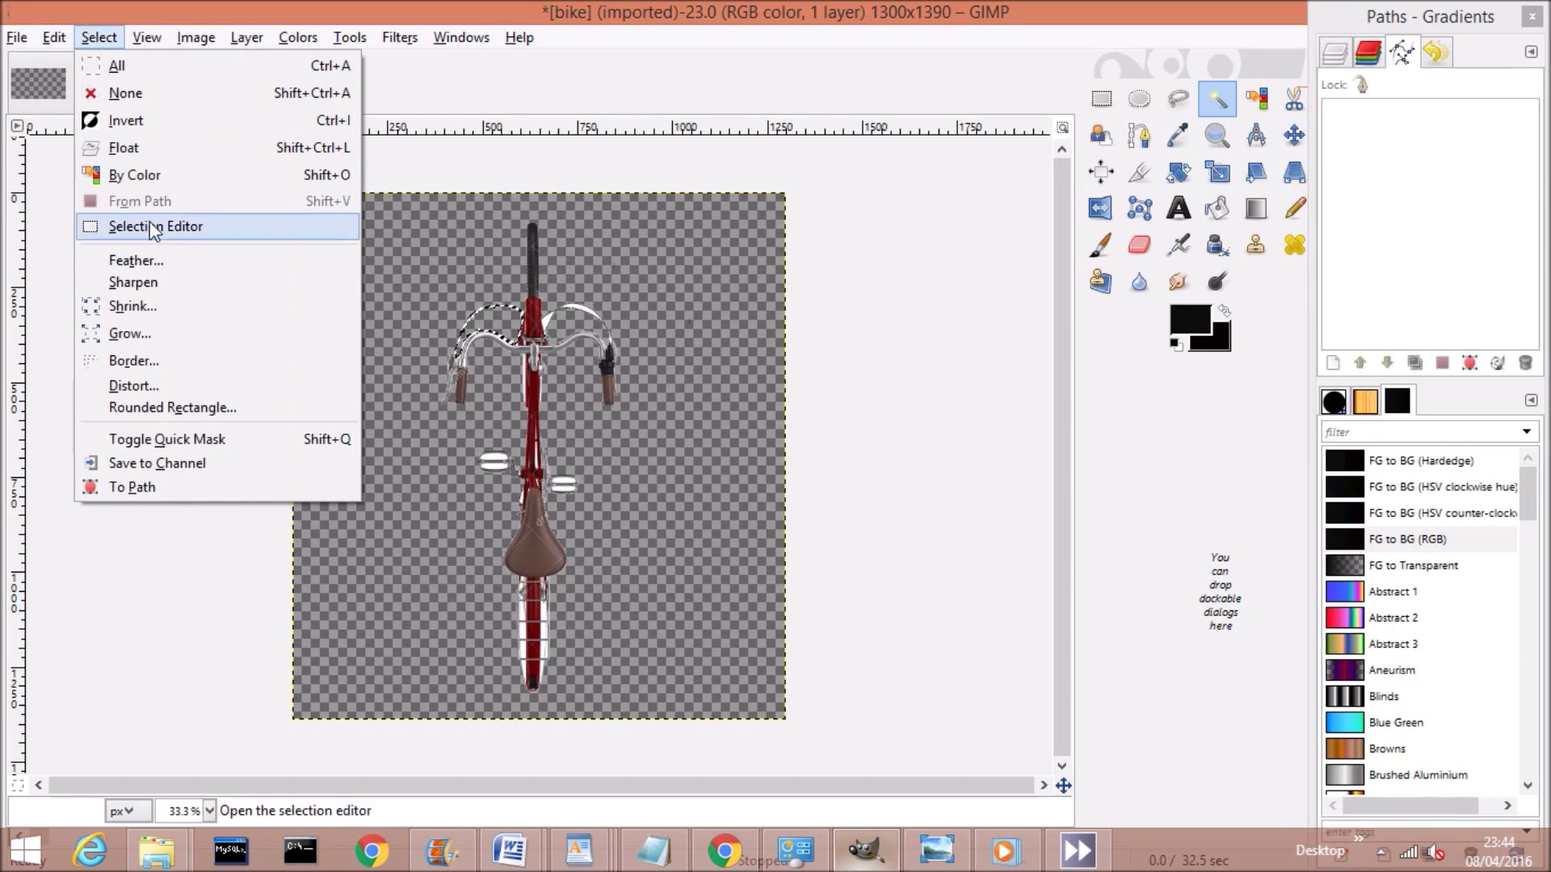
{"action": "left_click", "coordinate": [137, 177]}
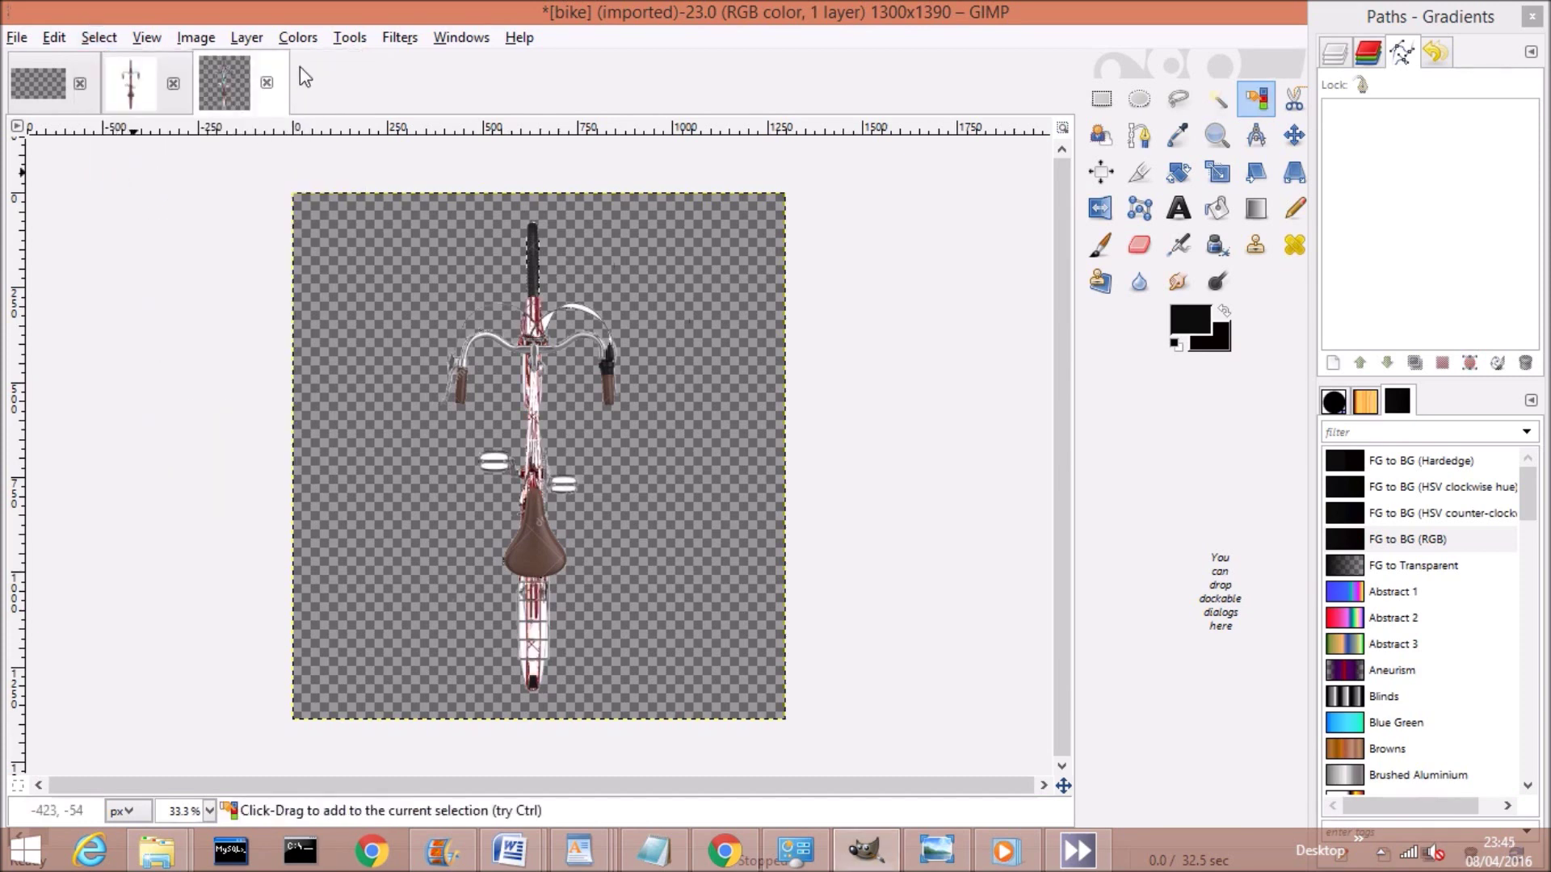
{"action": "left_click", "coordinate": [297, 37]}
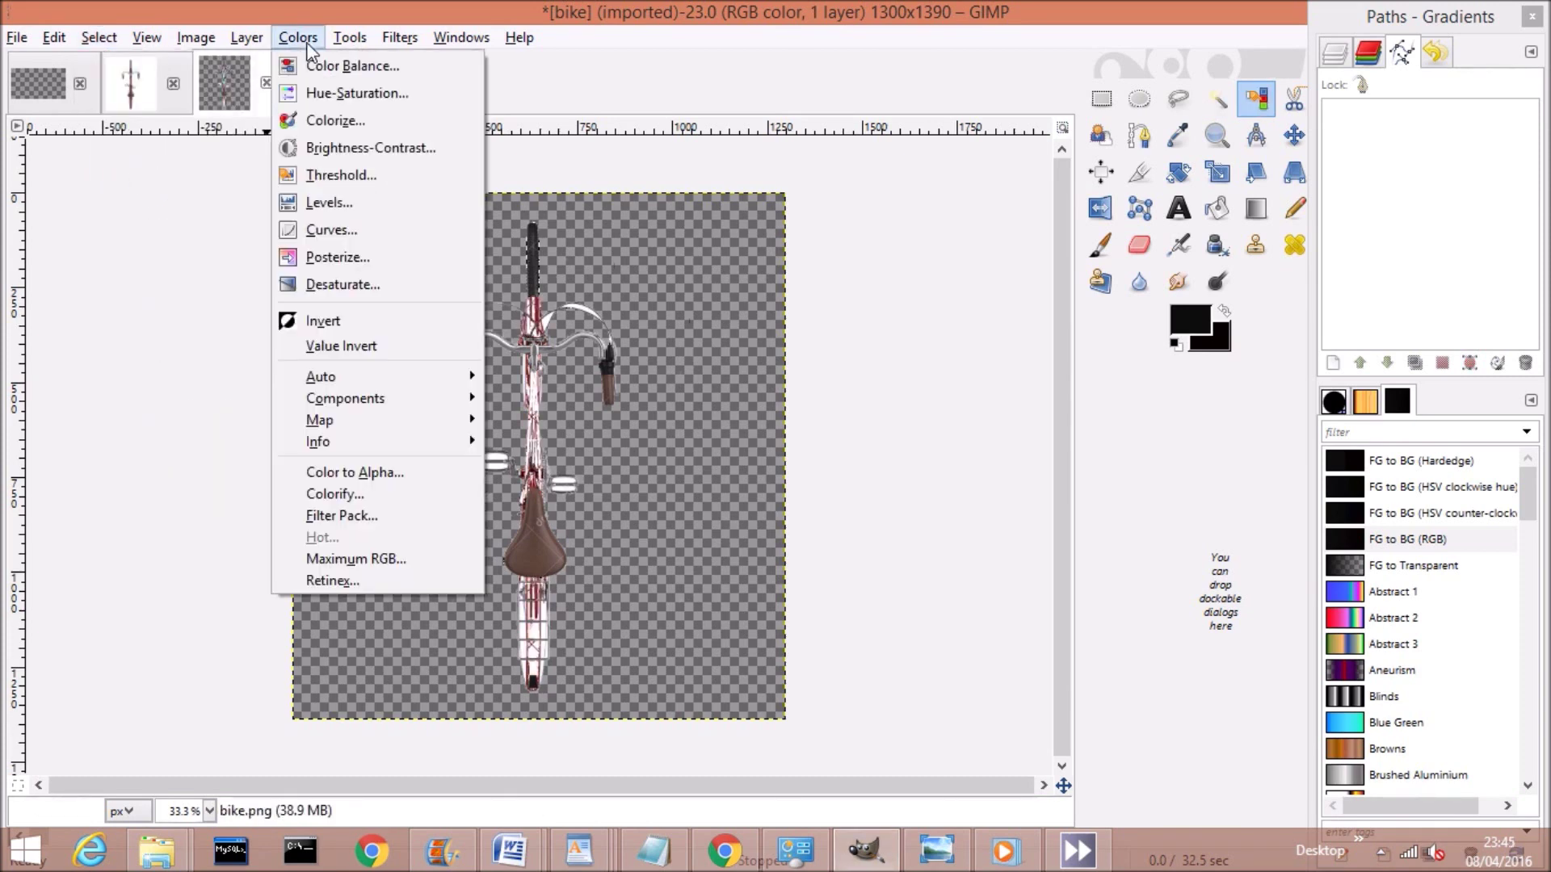
{"action": "left_click", "coordinate": [323, 171]}
{"action": "left_click_drag", "start_coordinate": [172, 280], "coordinate": [137, 281]}
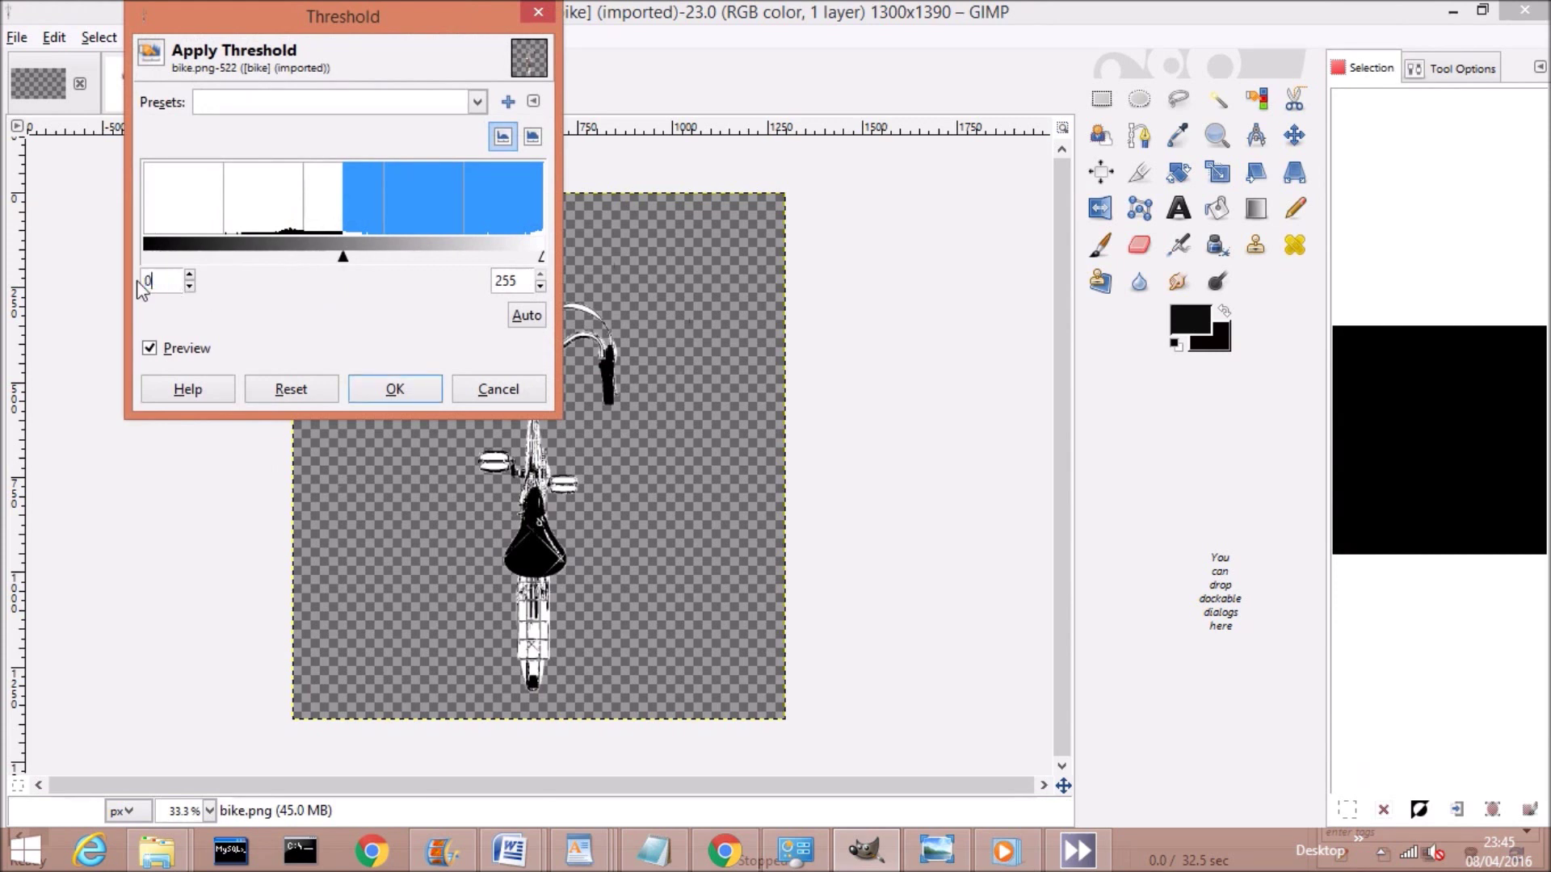
{"action": "type", "text": "0"}
{"action": "left_click", "coordinate": [374, 391]}
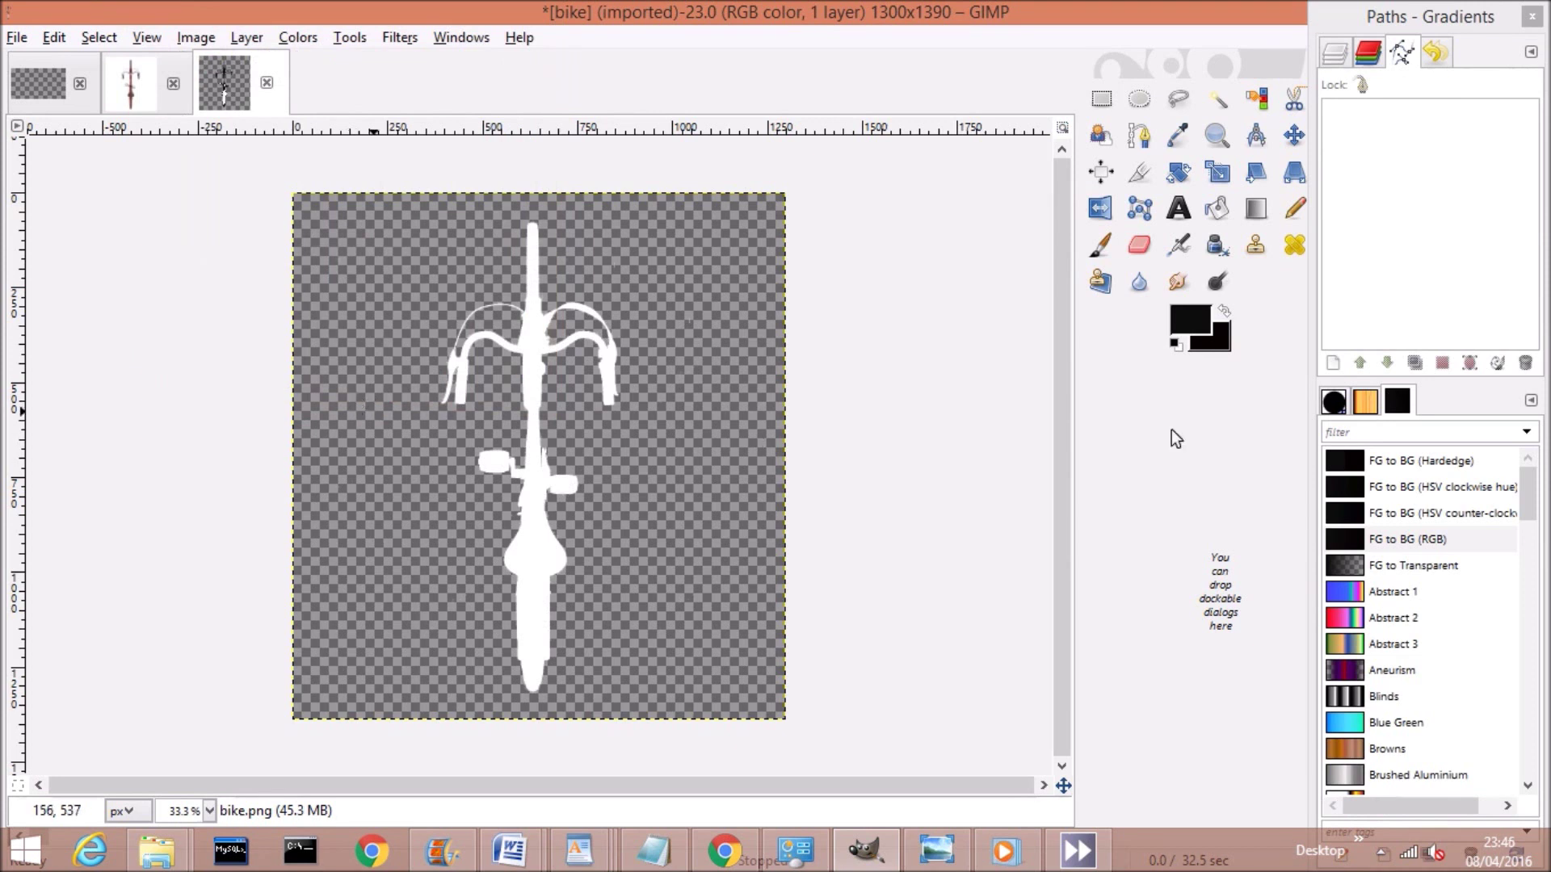
Bucket-fill the white bike silhouette with the near-black foreground color 0d0c0c.
{"action": "left_click", "coordinate": [1194, 321]}
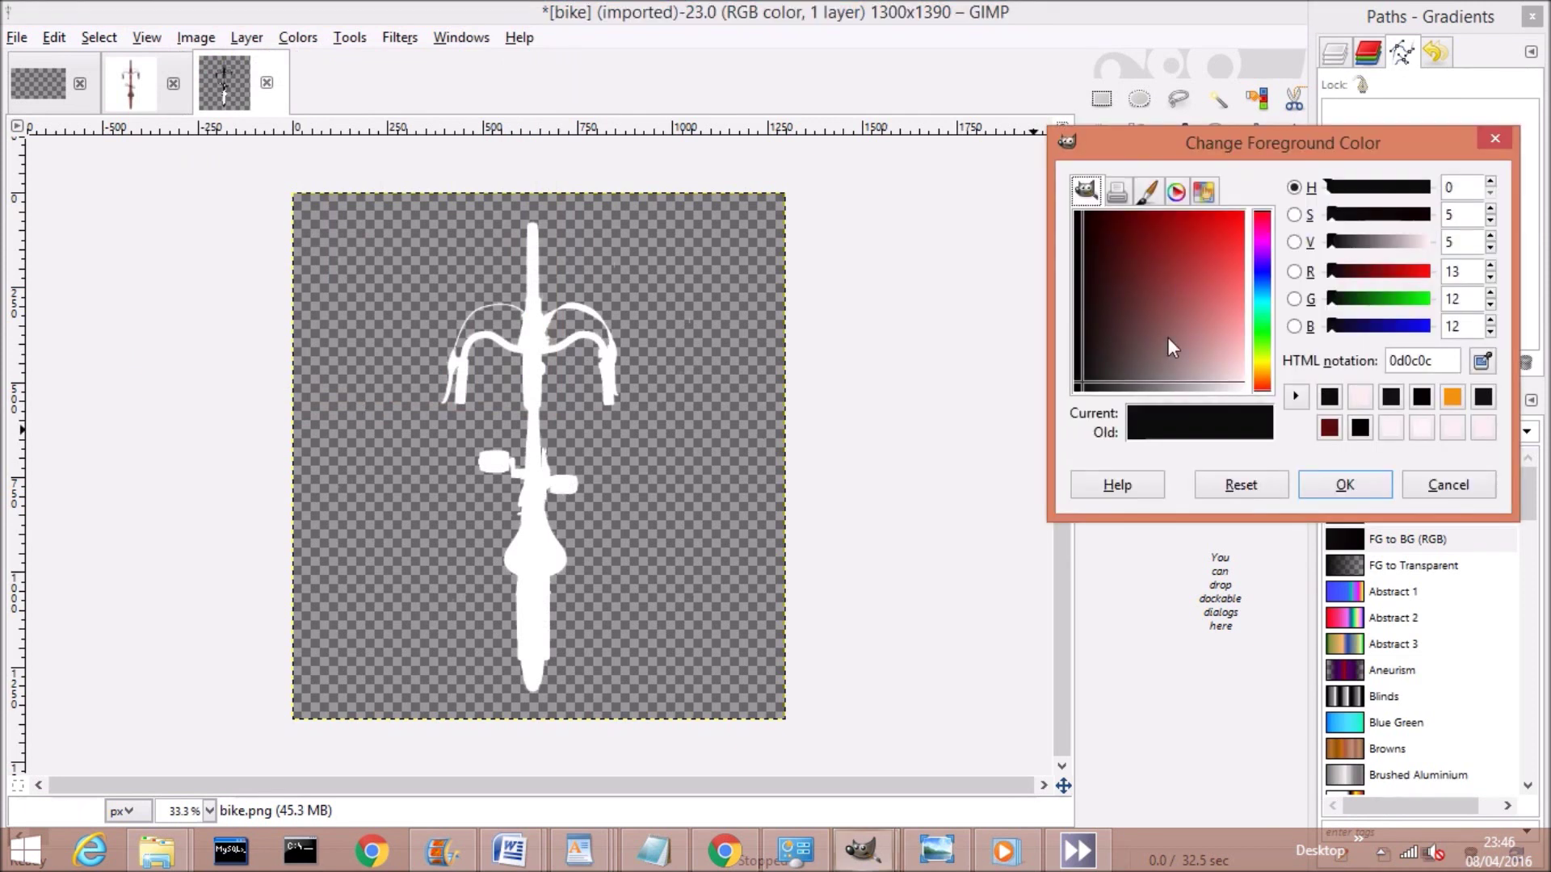
{"action": "left_click", "coordinate": [1341, 487]}
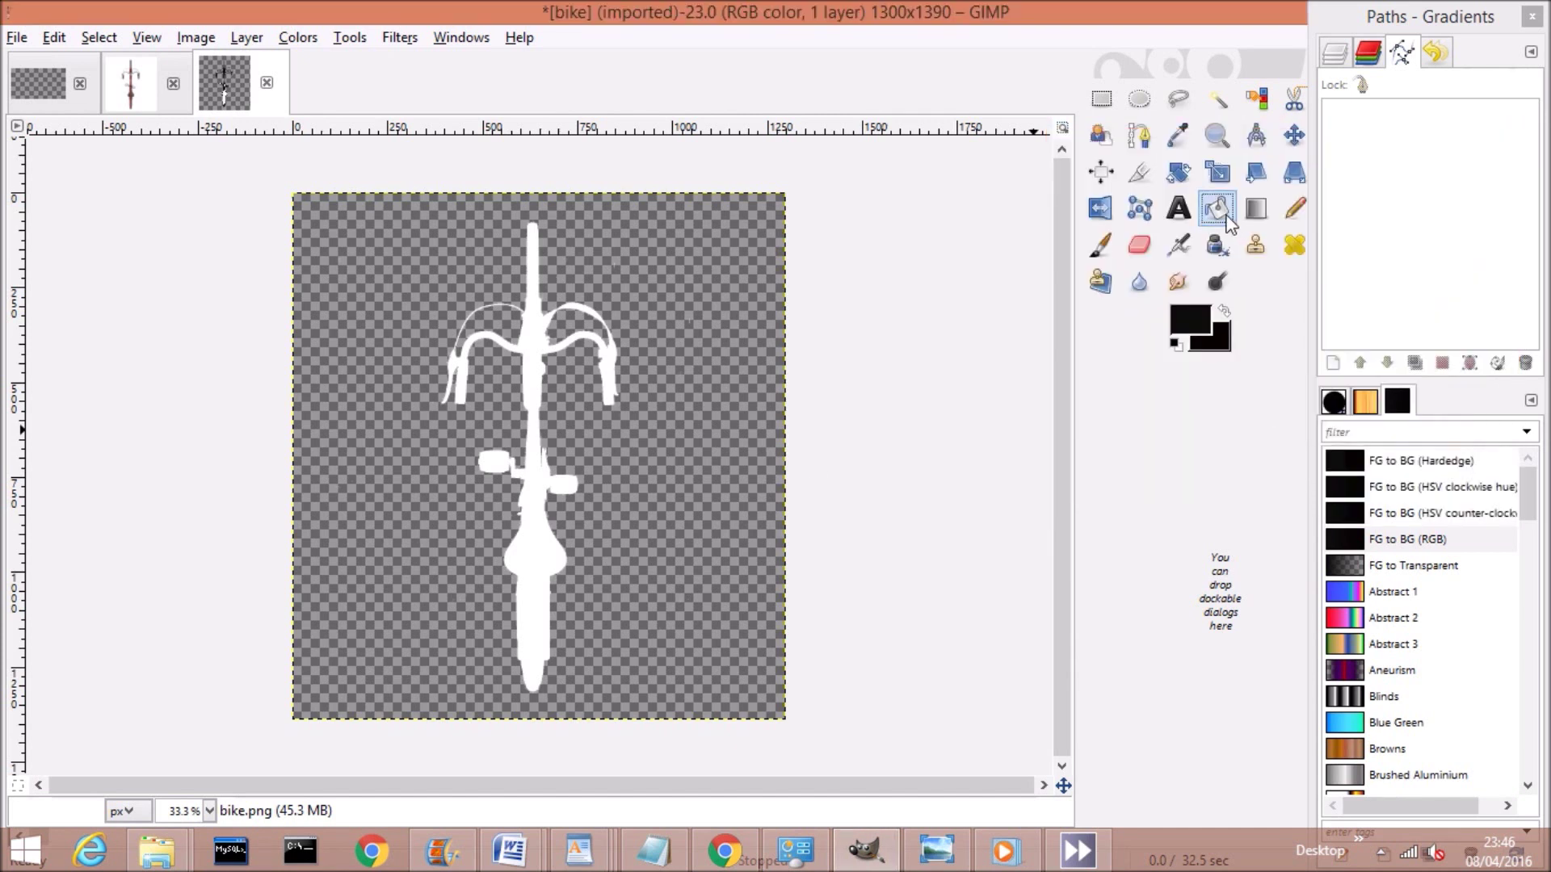
{"action": "left_click", "coordinate": [536, 622]}
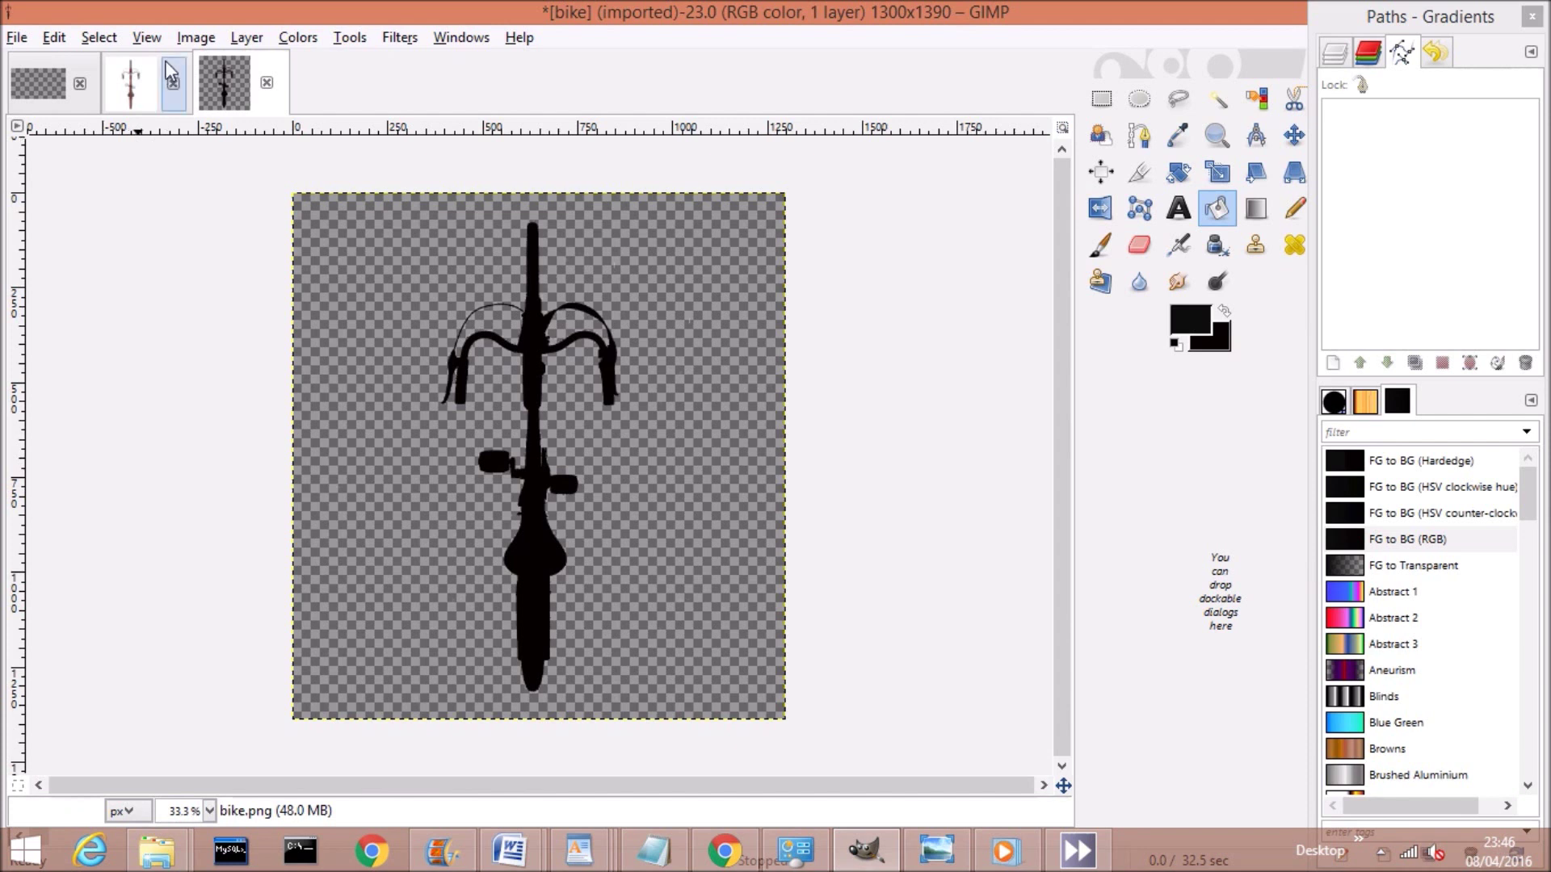
Autocrop the image and crop it further to a rectangular selection of about 486 × 1227 px around the bike.
{"action": "left_click", "coordinate": [190, 39]}
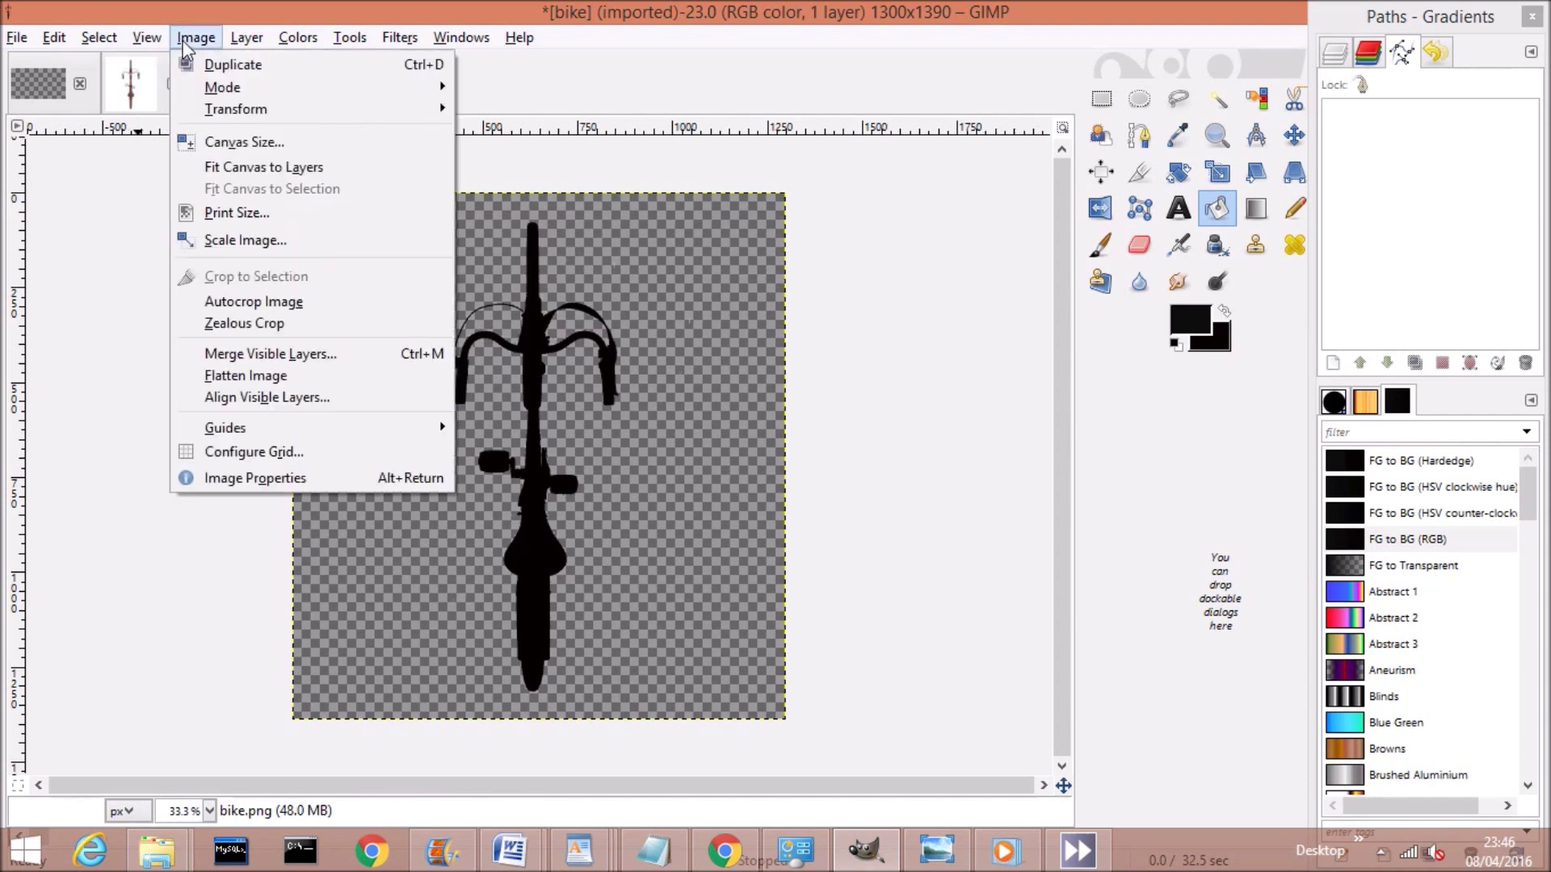
{"action": "left_click", "coordinate": [256, 306]}
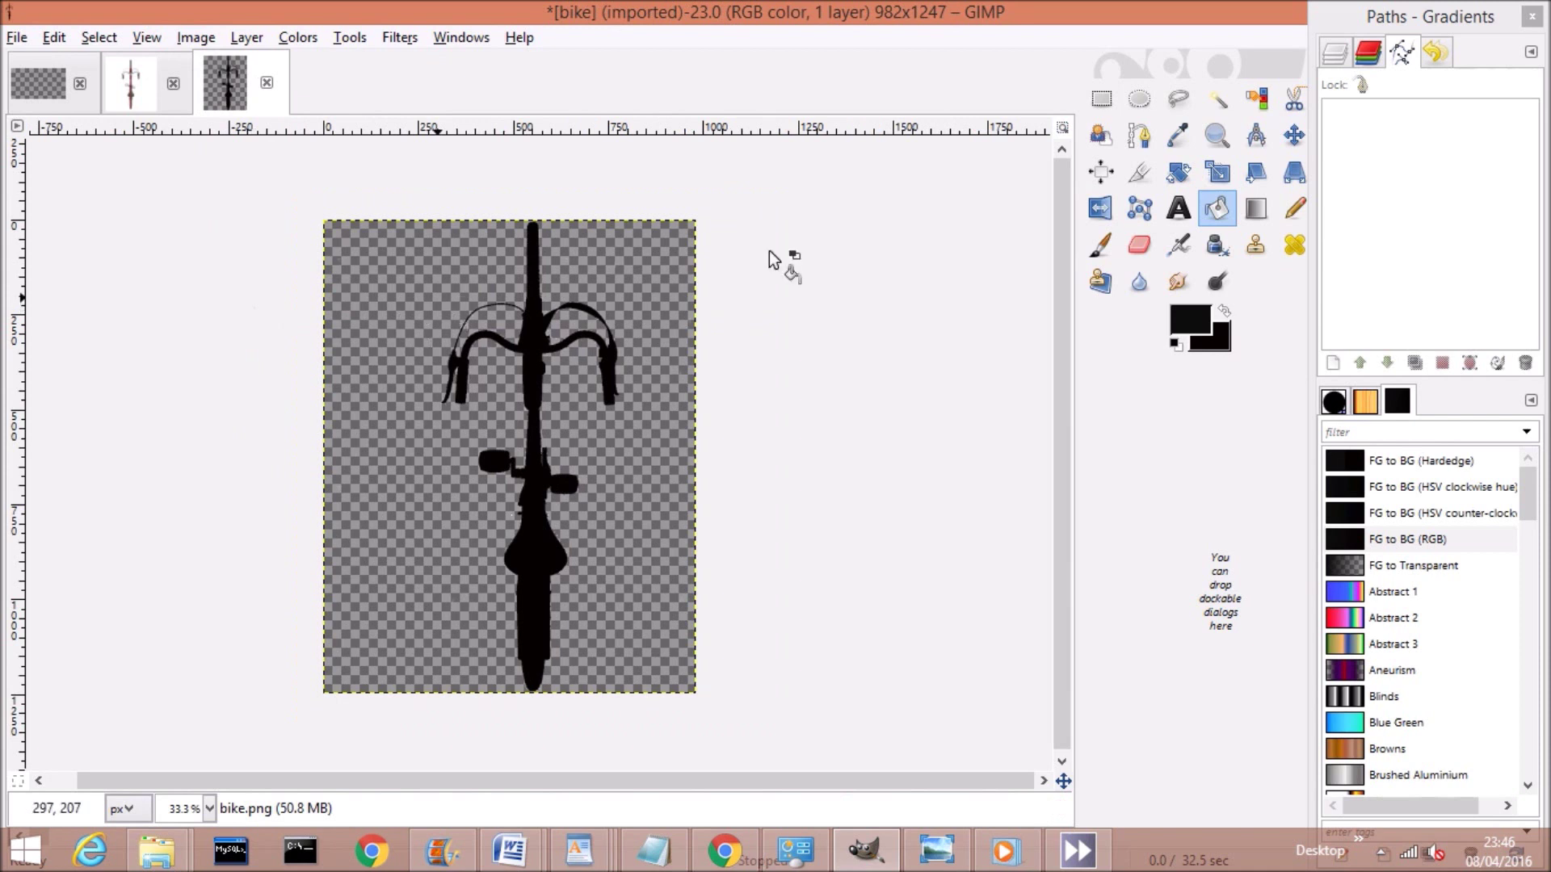
{"action": "left_click", "coordinate": [1102, 99]}
{"action": "left_click_drag", "start_coordinate": [425, 219], "coordinate": [622, 686]}
{"action": "left_click_drag", "start_coordinate": [441, 672], "coordinate": [453, 681]}
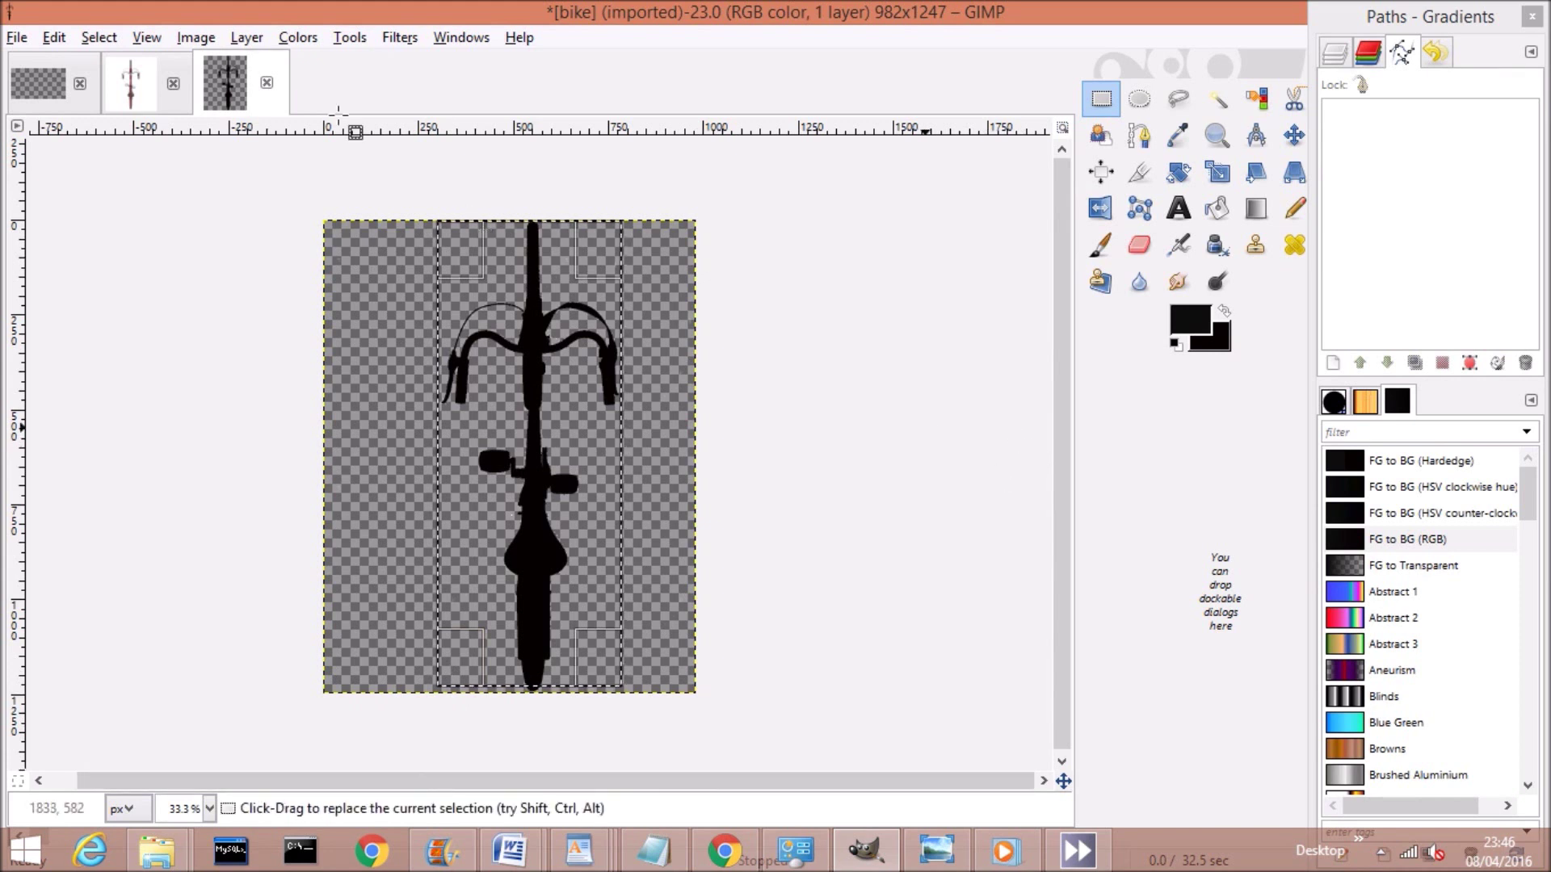
{"action": "left_click", "coordinate": [195, 37]}
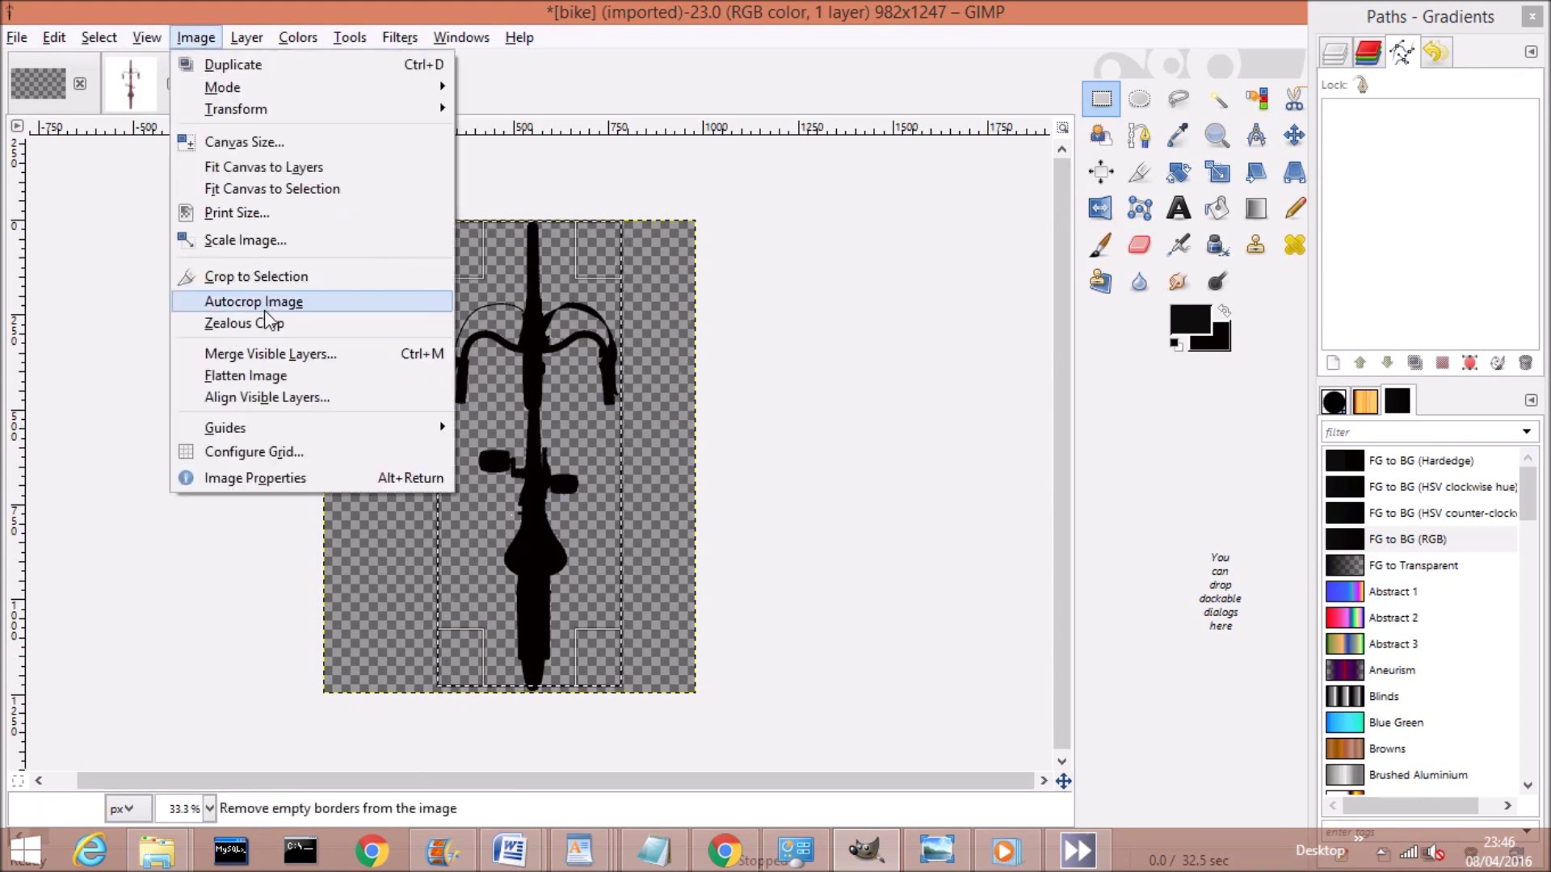
{"action": "left_click", "coordinate": [267, 276]}
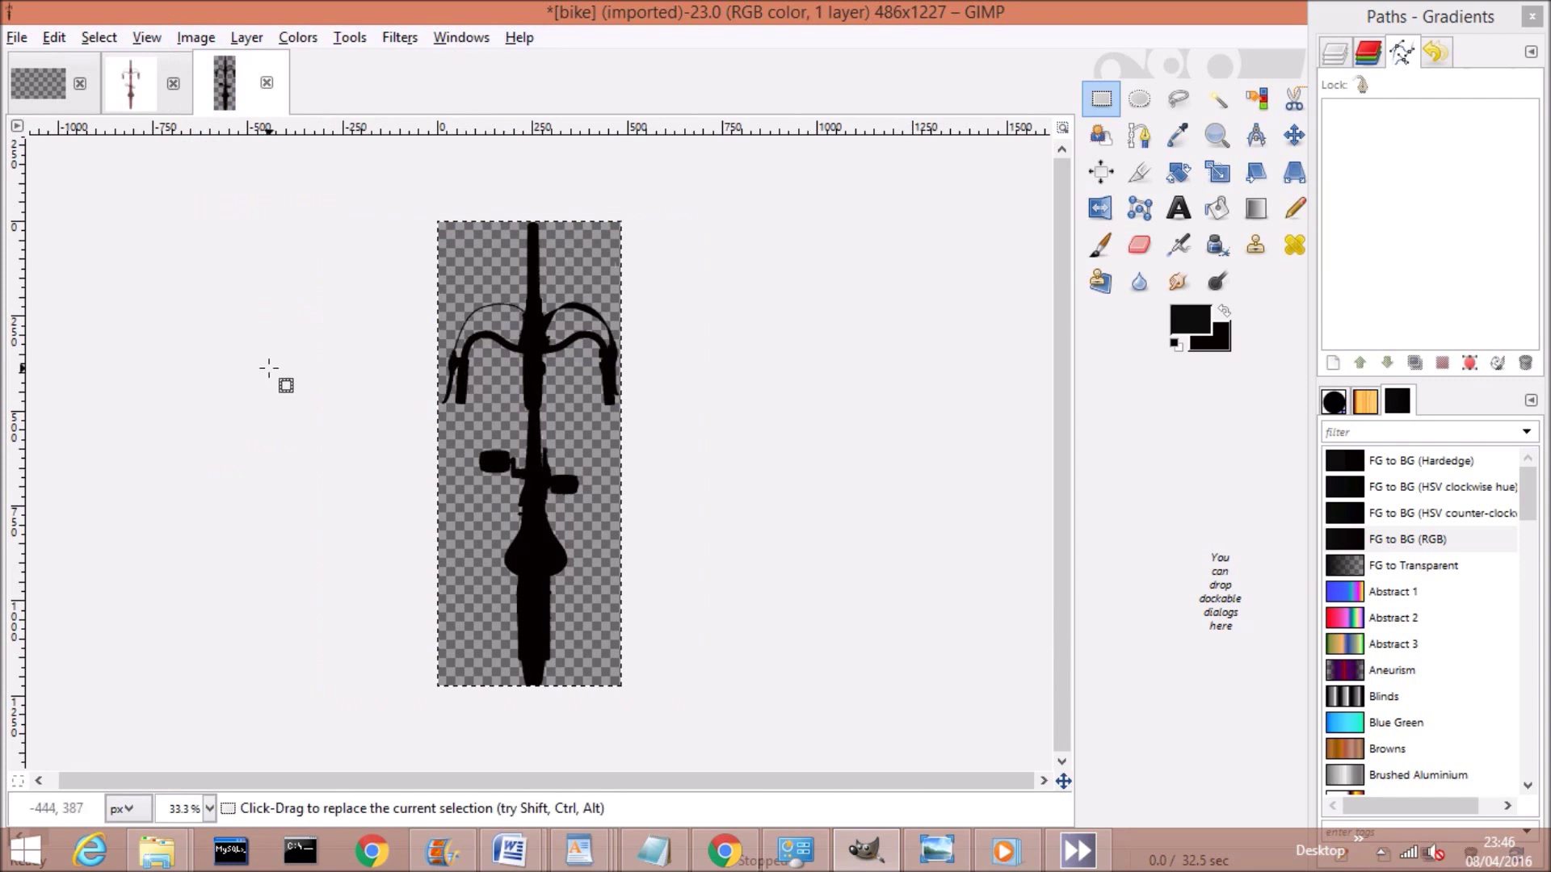
Scale the image to a width of 200 px with the aspect ratio linked.
{"action": "left_click", "coordinate": [207, 39]}
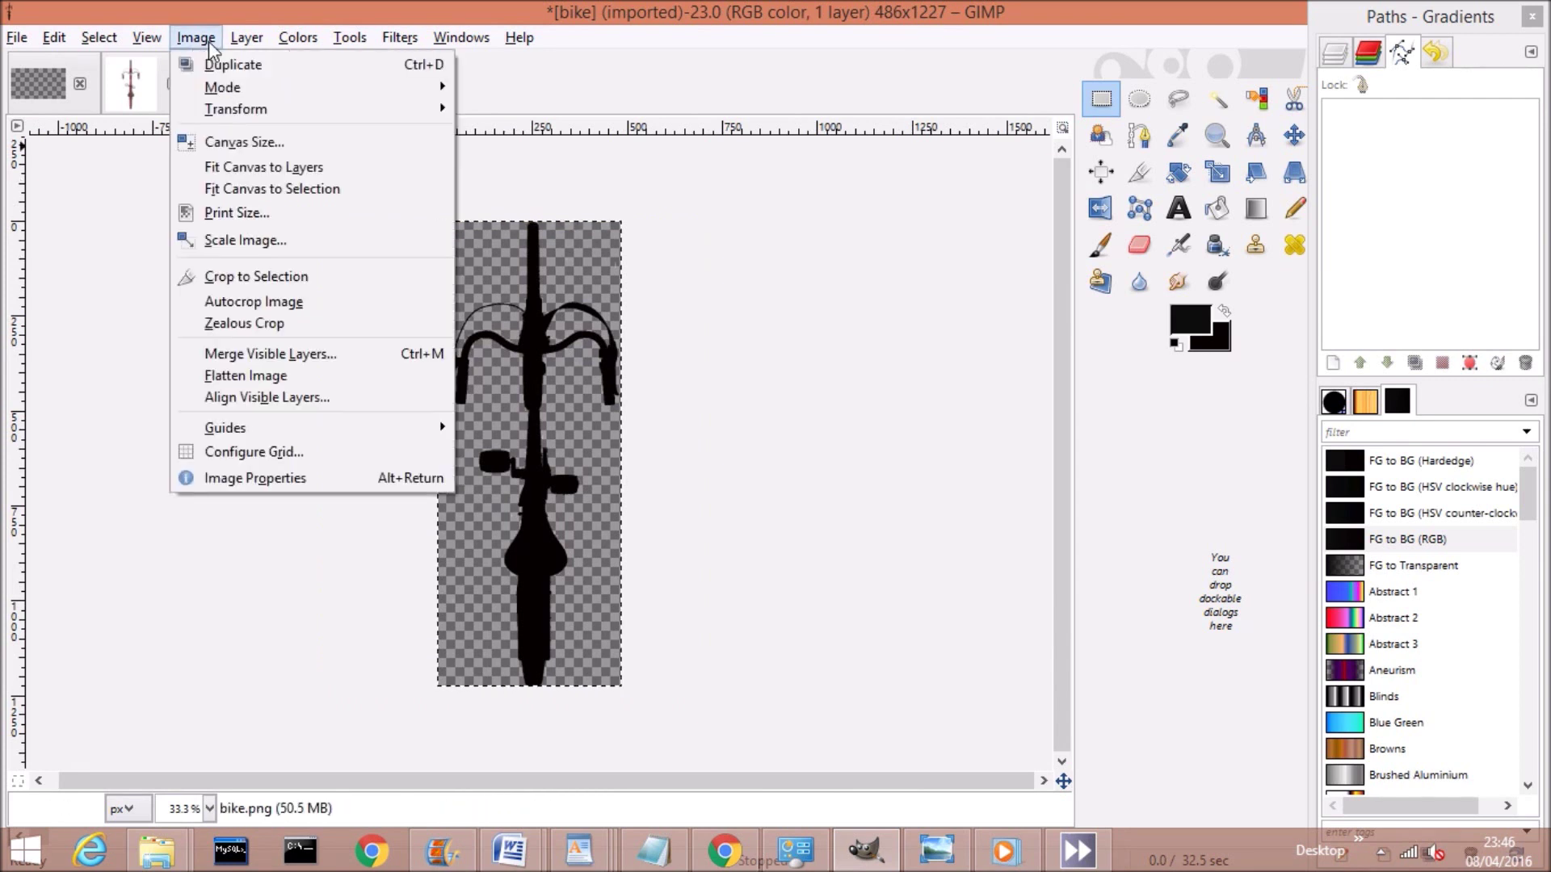
{"action": "left_click", "coordinate": [244, 241]}
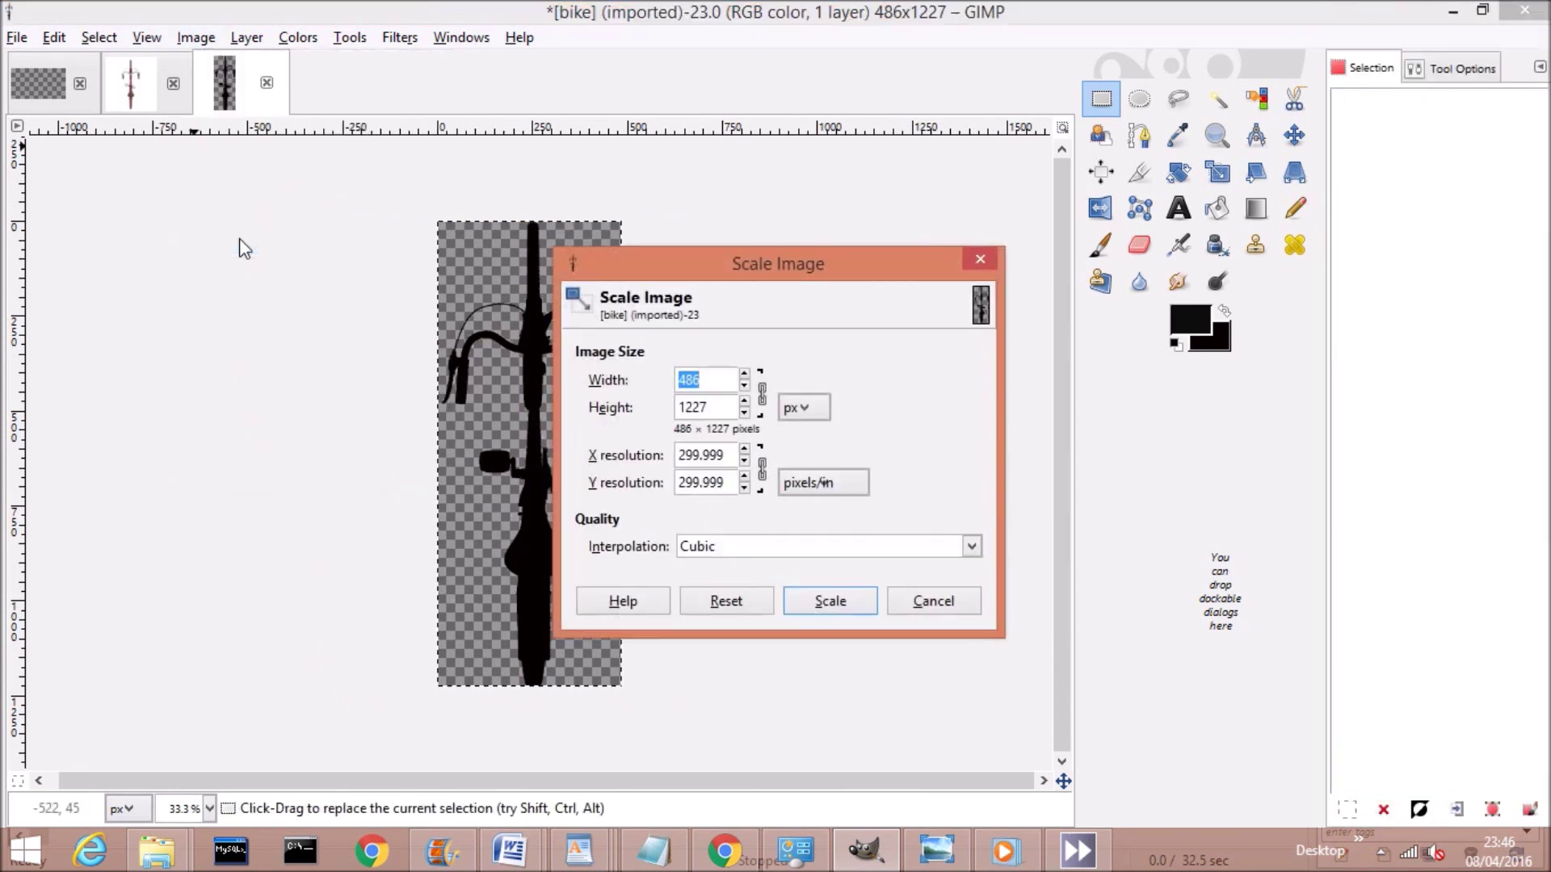
{"action": "left_click", "coordinate": [763, 396]}
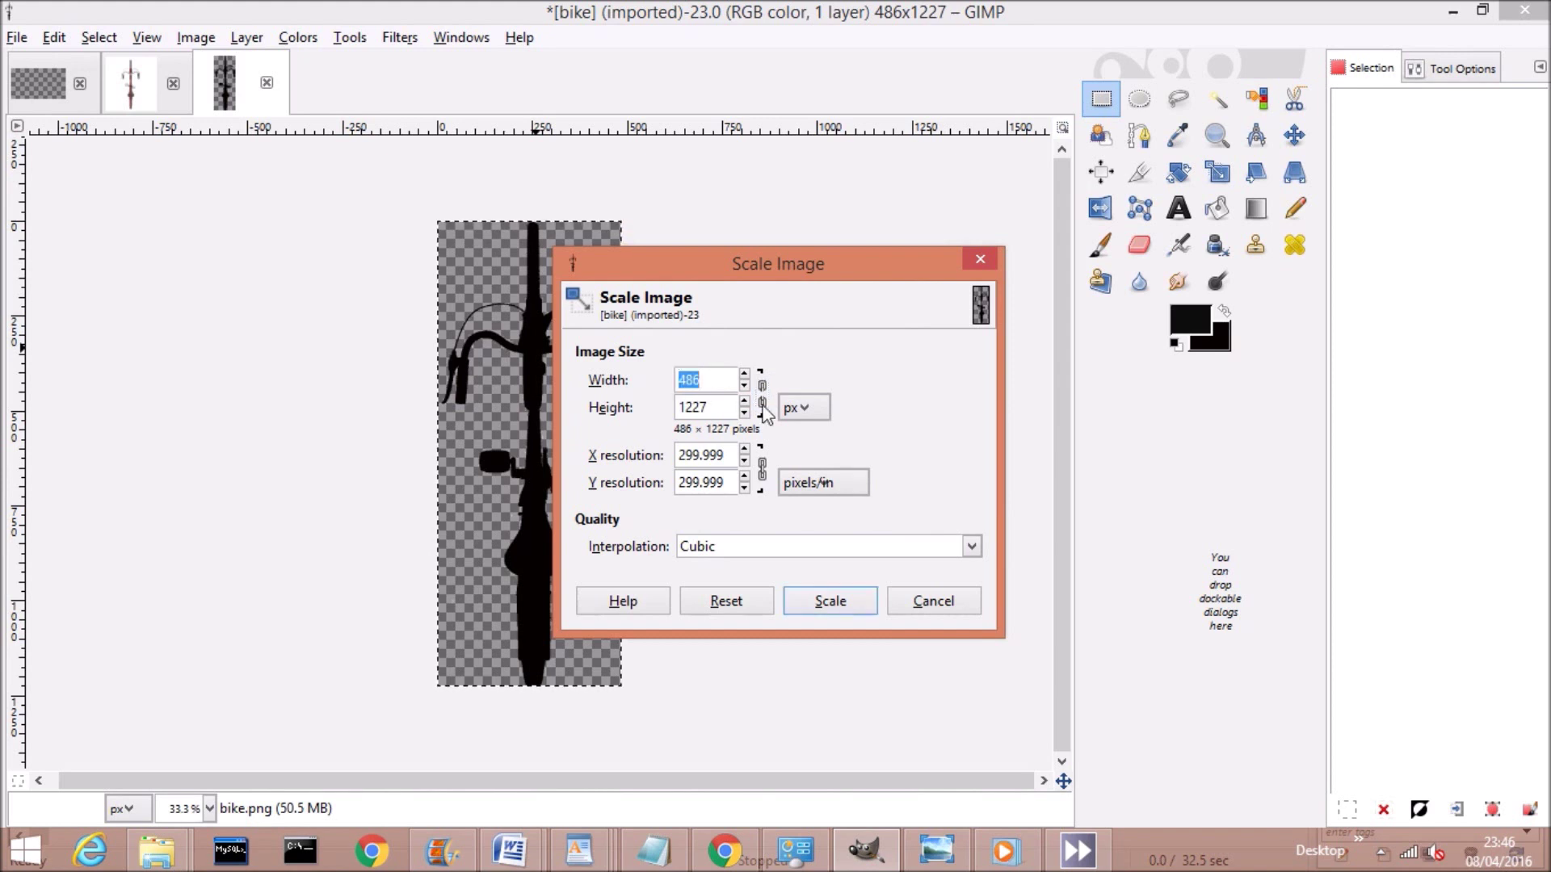
{"action": "left_click", "coordinate": [764, 398]}
{"action": "left_click", "coordinate": [715, 383]}
{"action": "double_click", "coordinate": [676, 379]}
{"action": "type", "text": "200"}
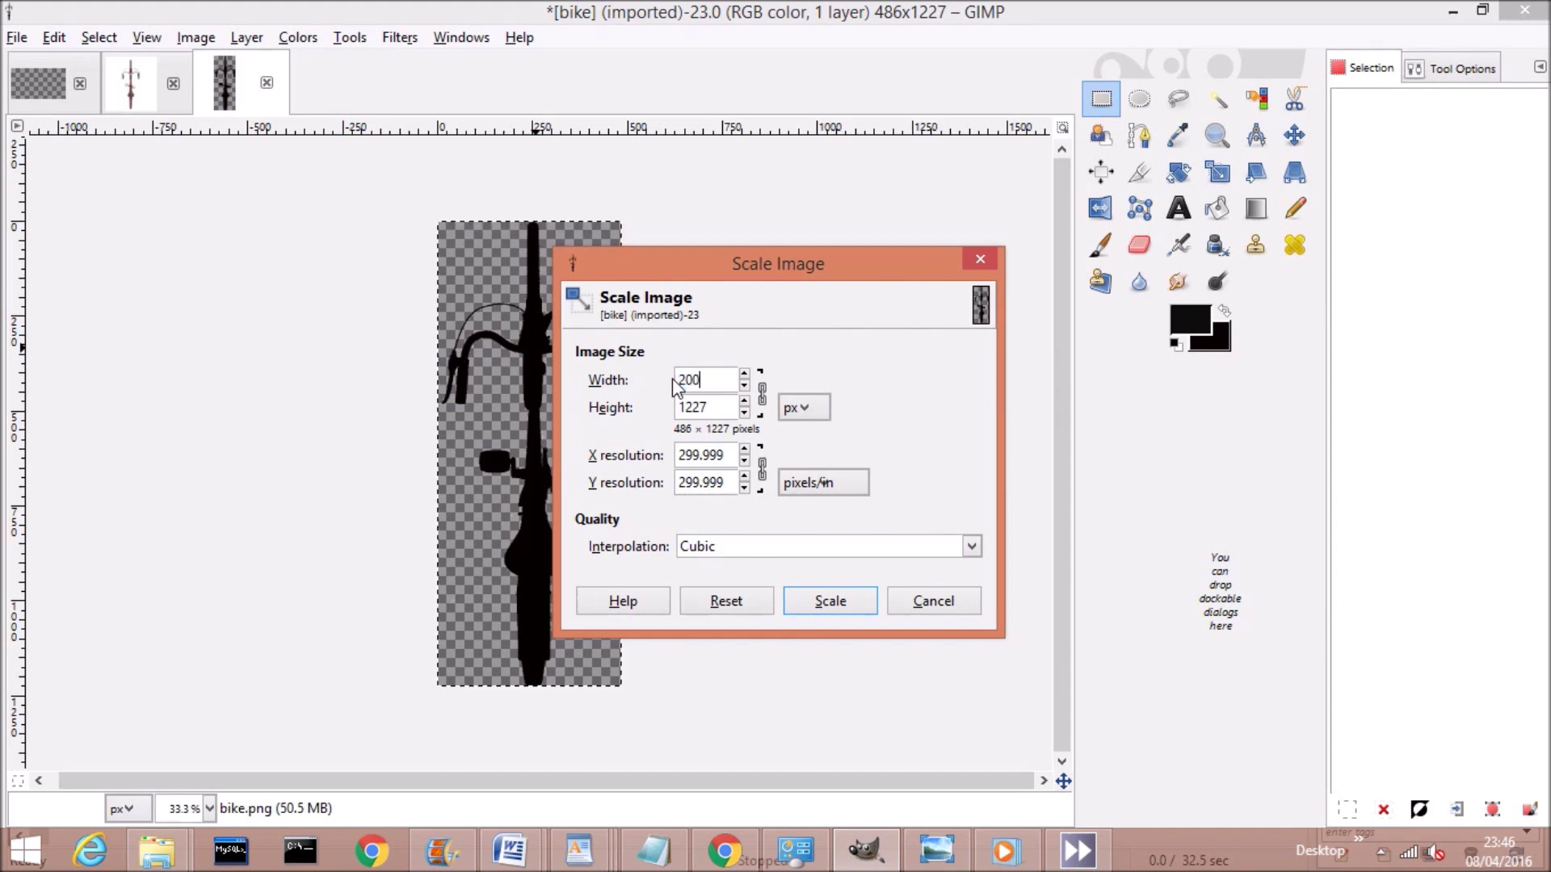
{"action": "left_click", "coordinate": [820, 607]}
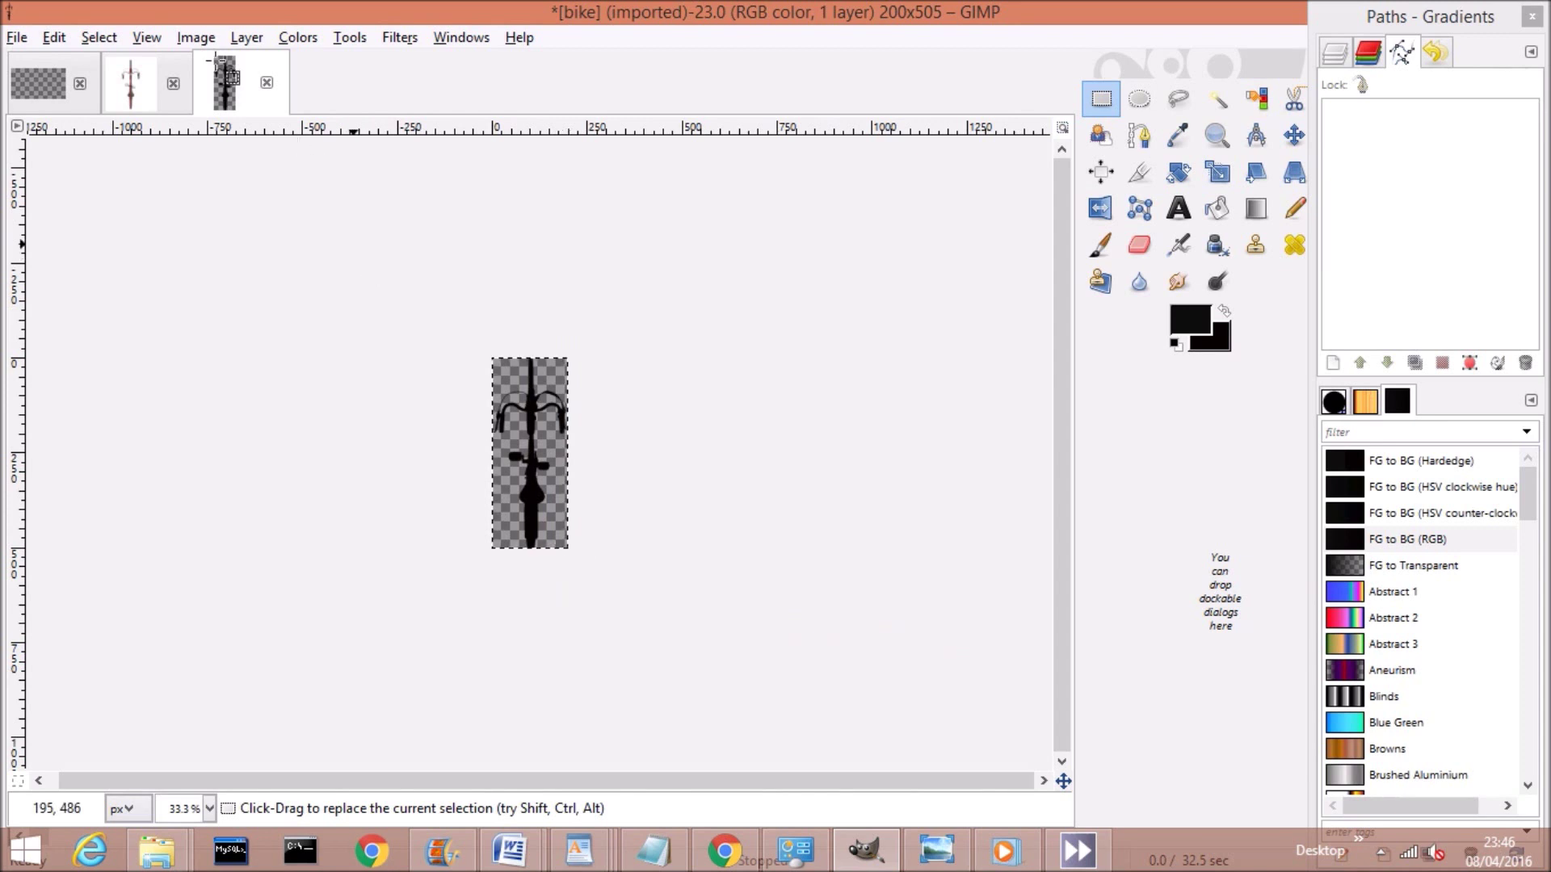
Scale the image to 200 × 350 px with the width and height unlinked.
{"action": "left_click", "coordinate": [196, 38]}
{"action": "left_click", "coordinate": [256, 259]}
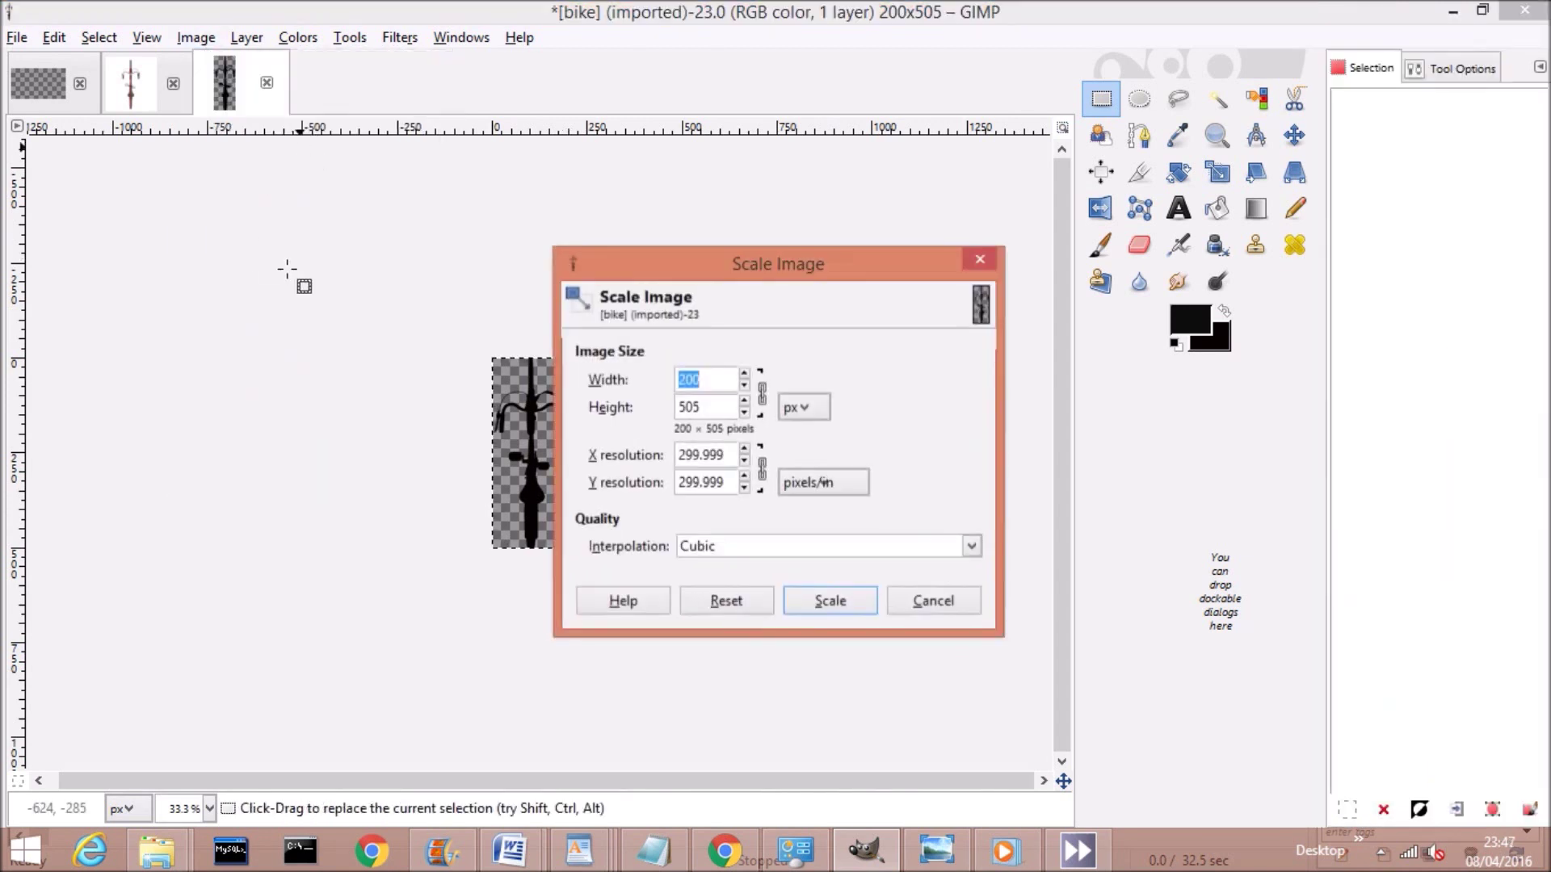
{"action": "left_click", "coordinate": [764, 395]}
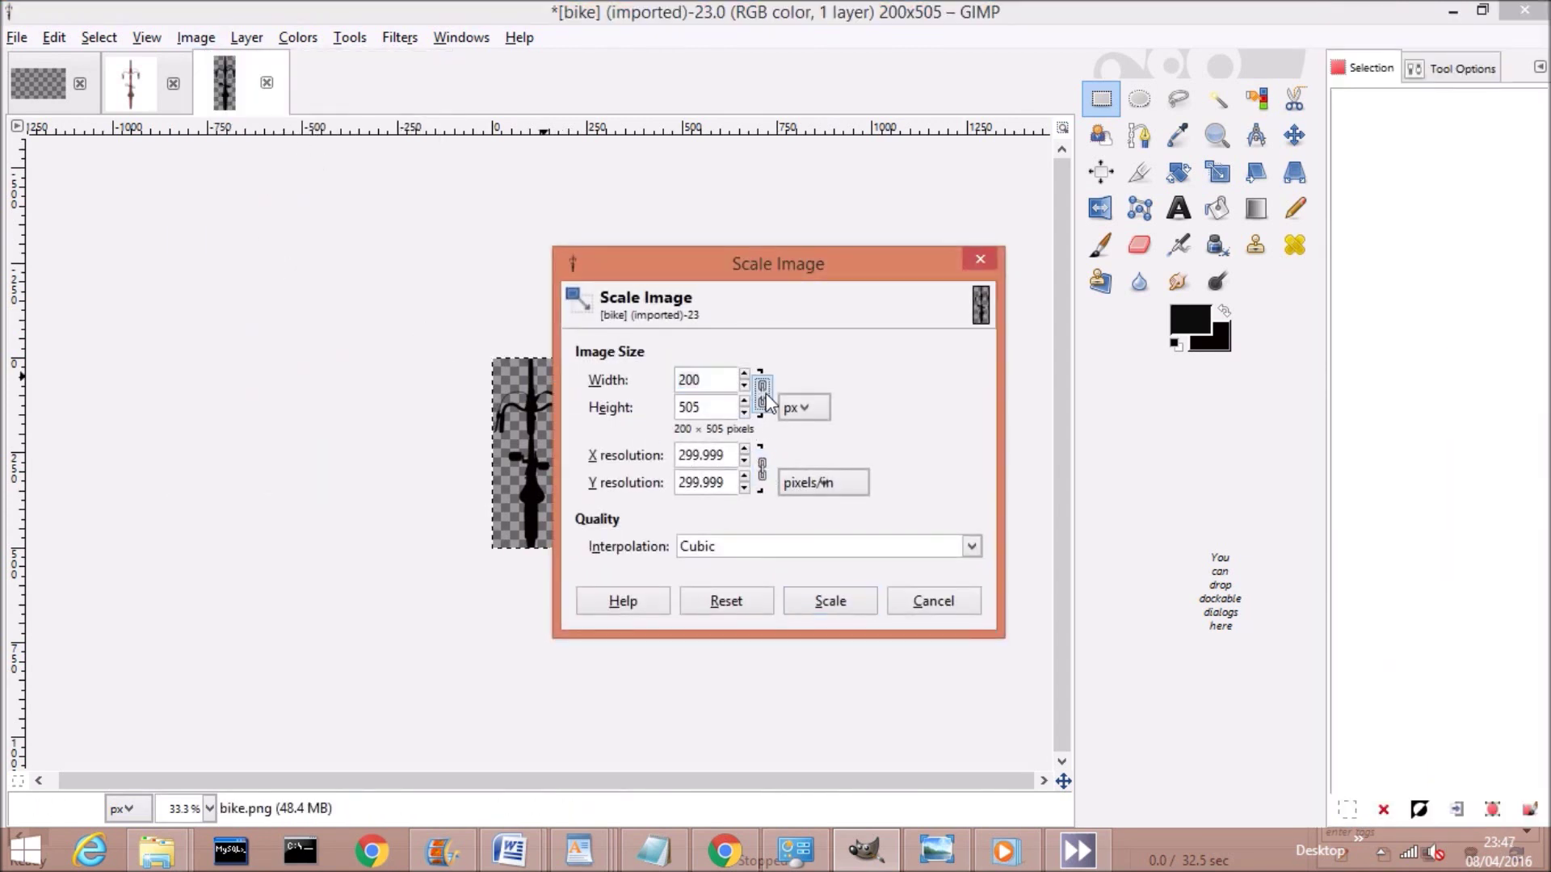
{"action": "left_click_drag", "start_coordinate": [719, 404], "coordinate": [664, 399]}
{"action": "type", "text": "350"}
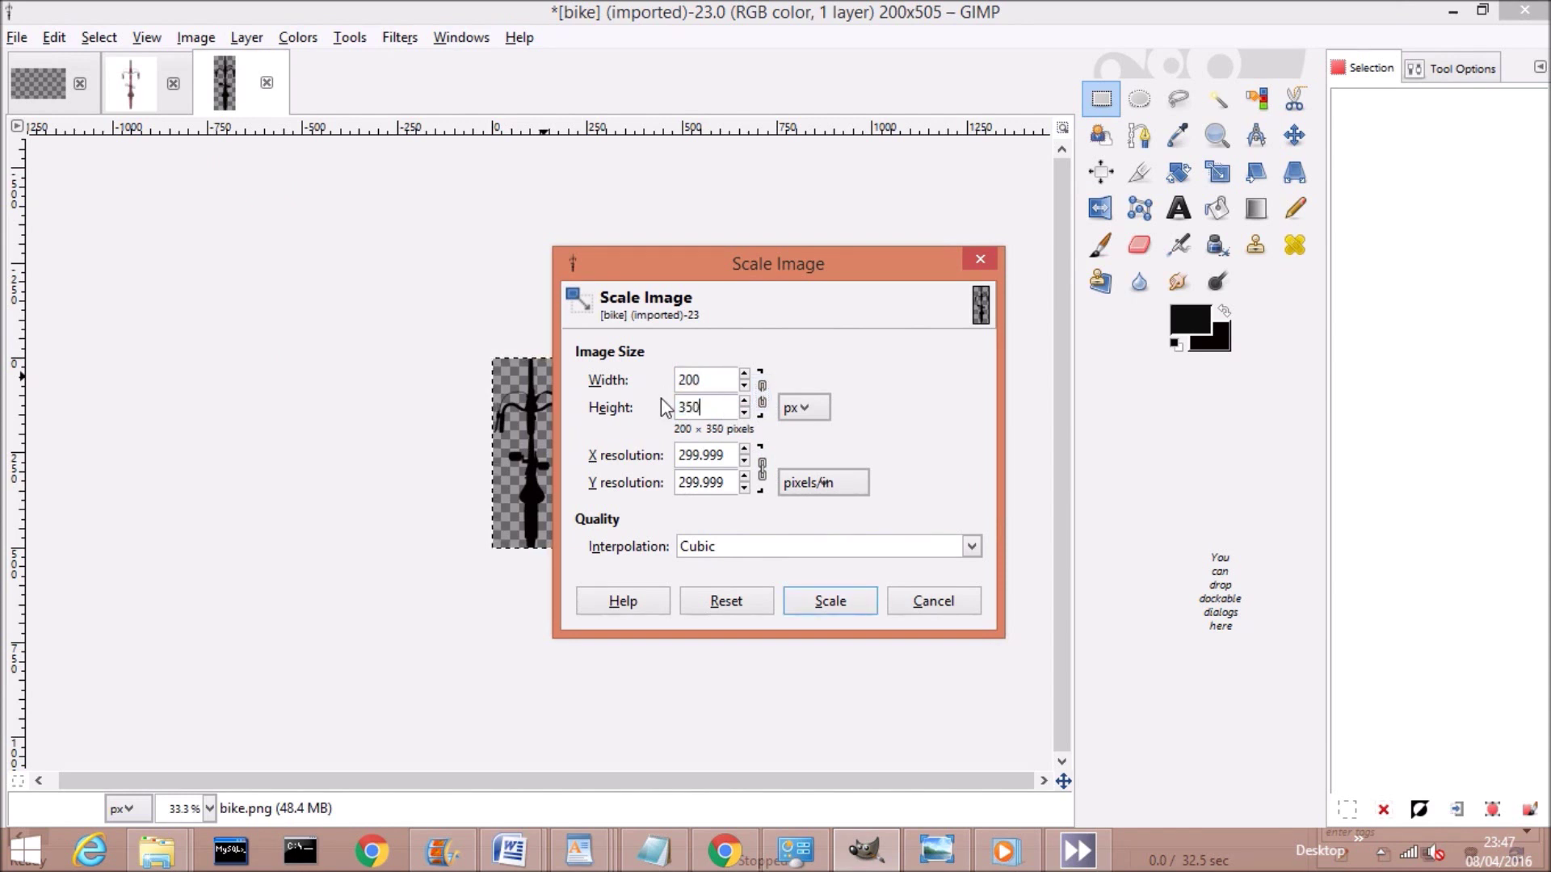
{"action": "left_click", "coordinate": [840, 609]}
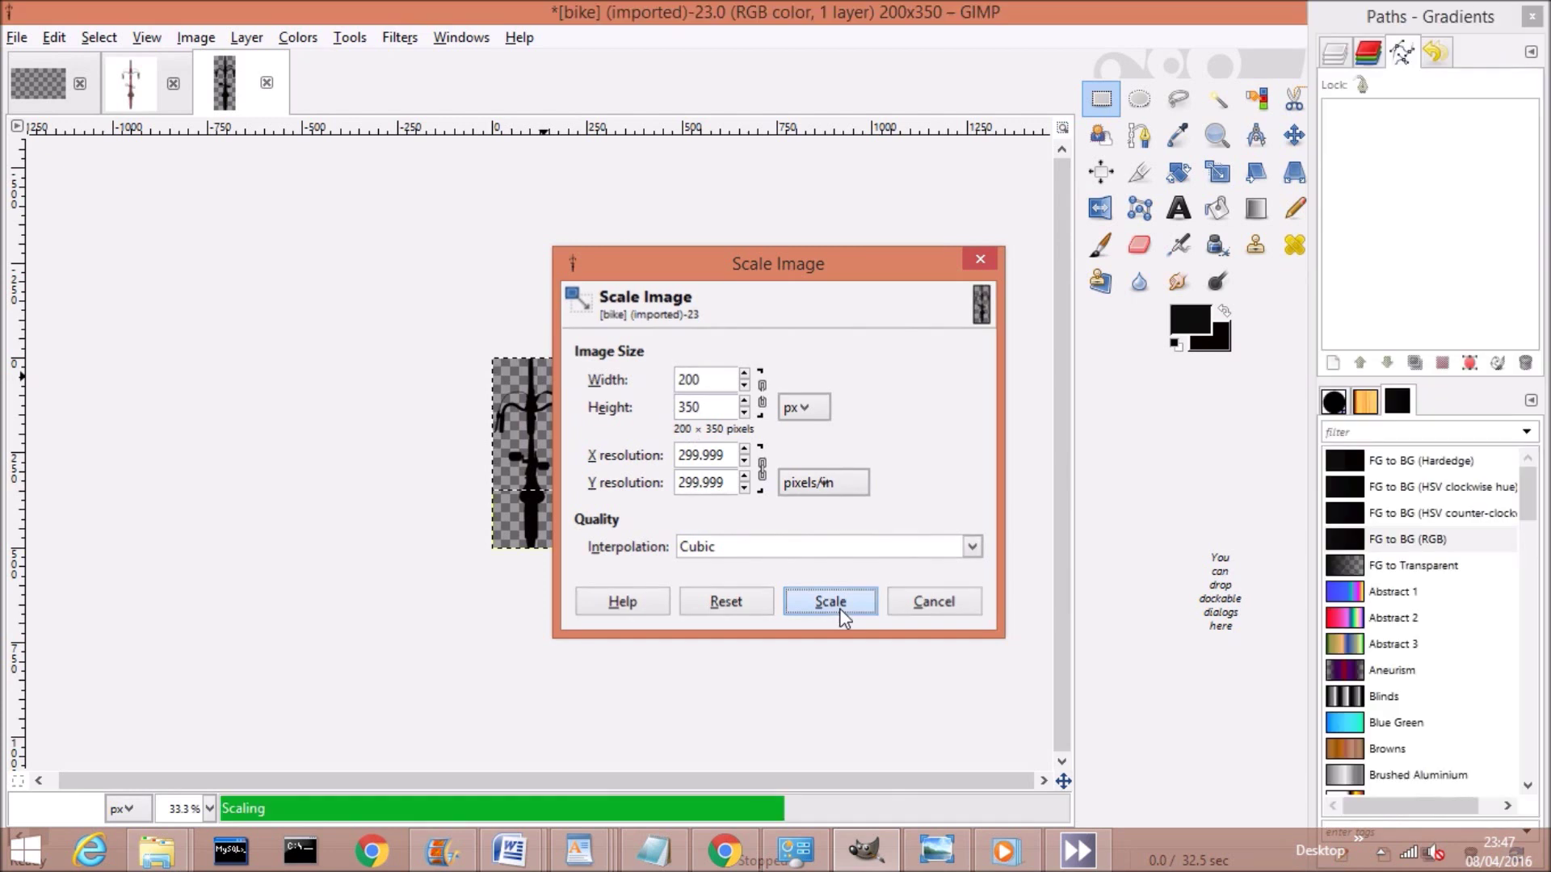
{"action": "left_click", "coordinate": [837, 608]}
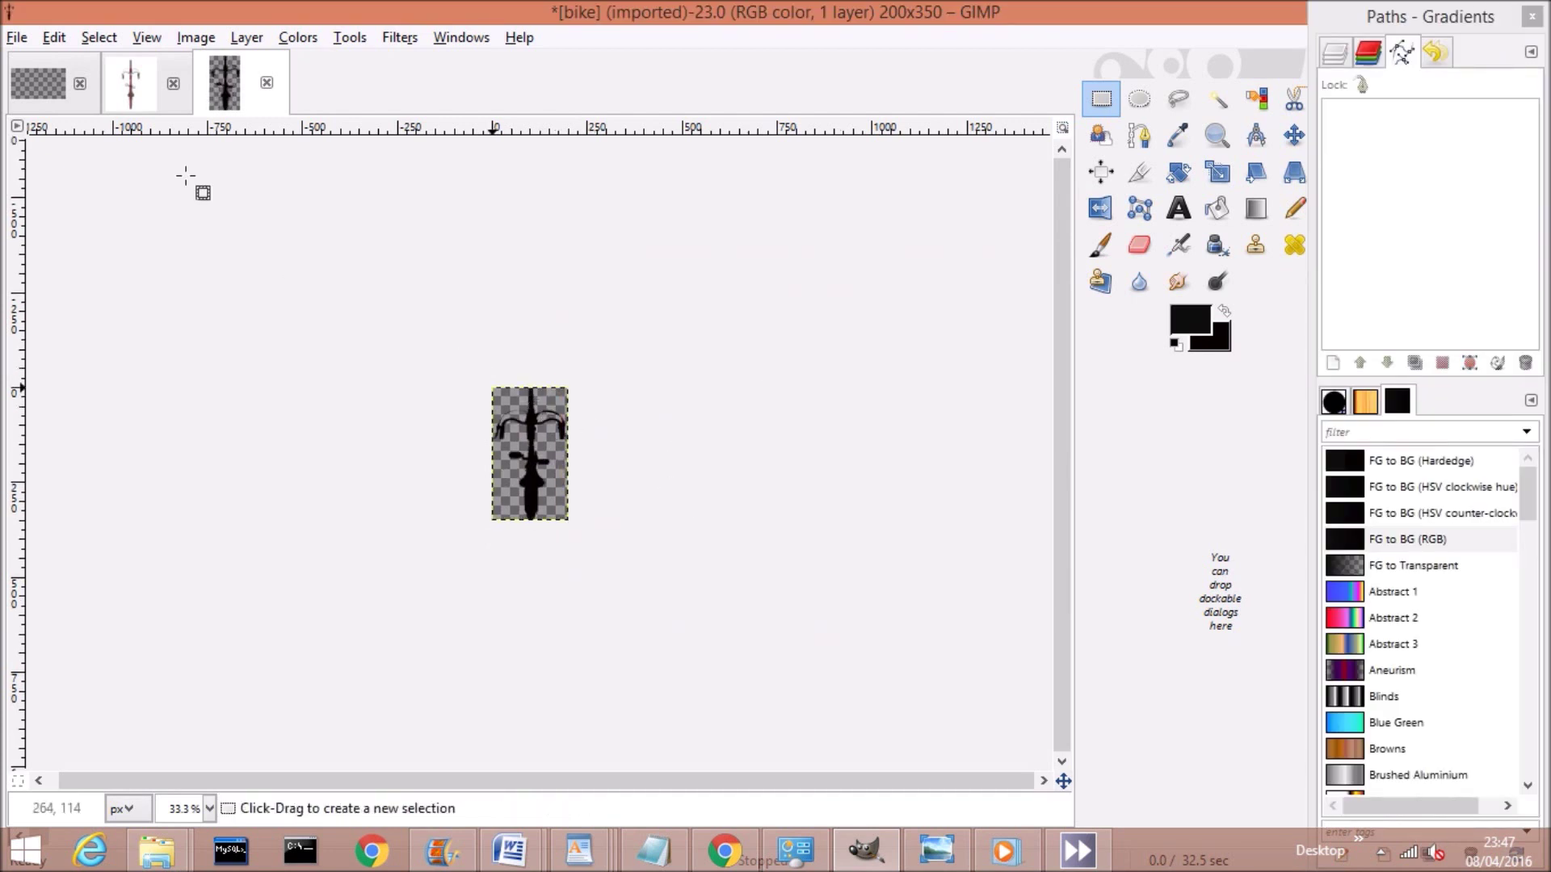
Fuzzy-select the black bike silhouette and convert the selection to a path.
{"action": "key", "text": "u"}
{"action": "left_click", "coordinate": [536, 490]}
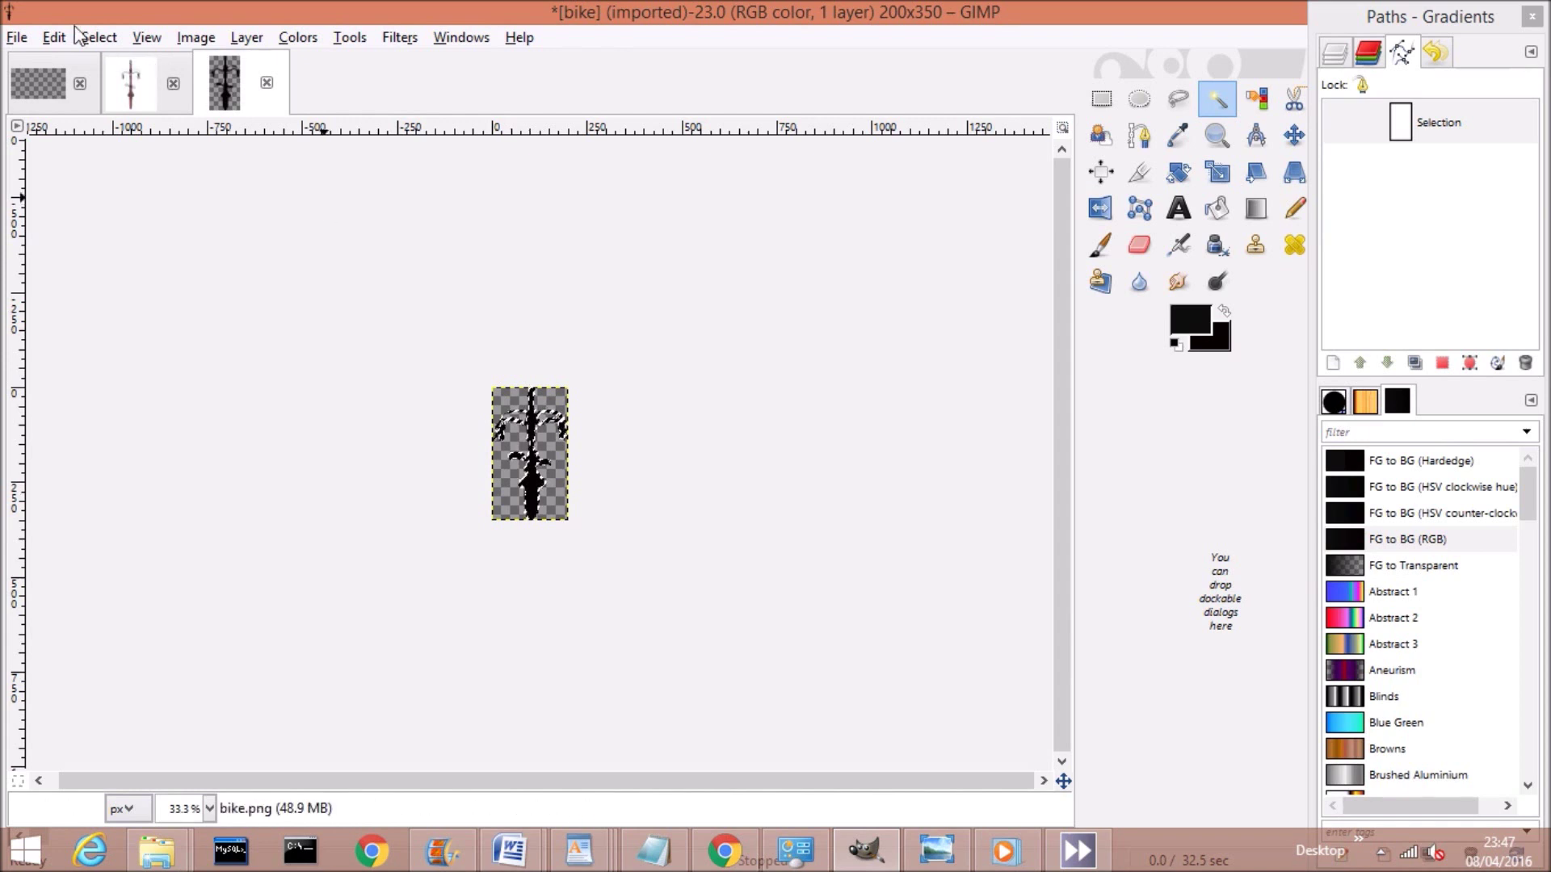
{"action": "left_click", "coordinate": [99, 37]}
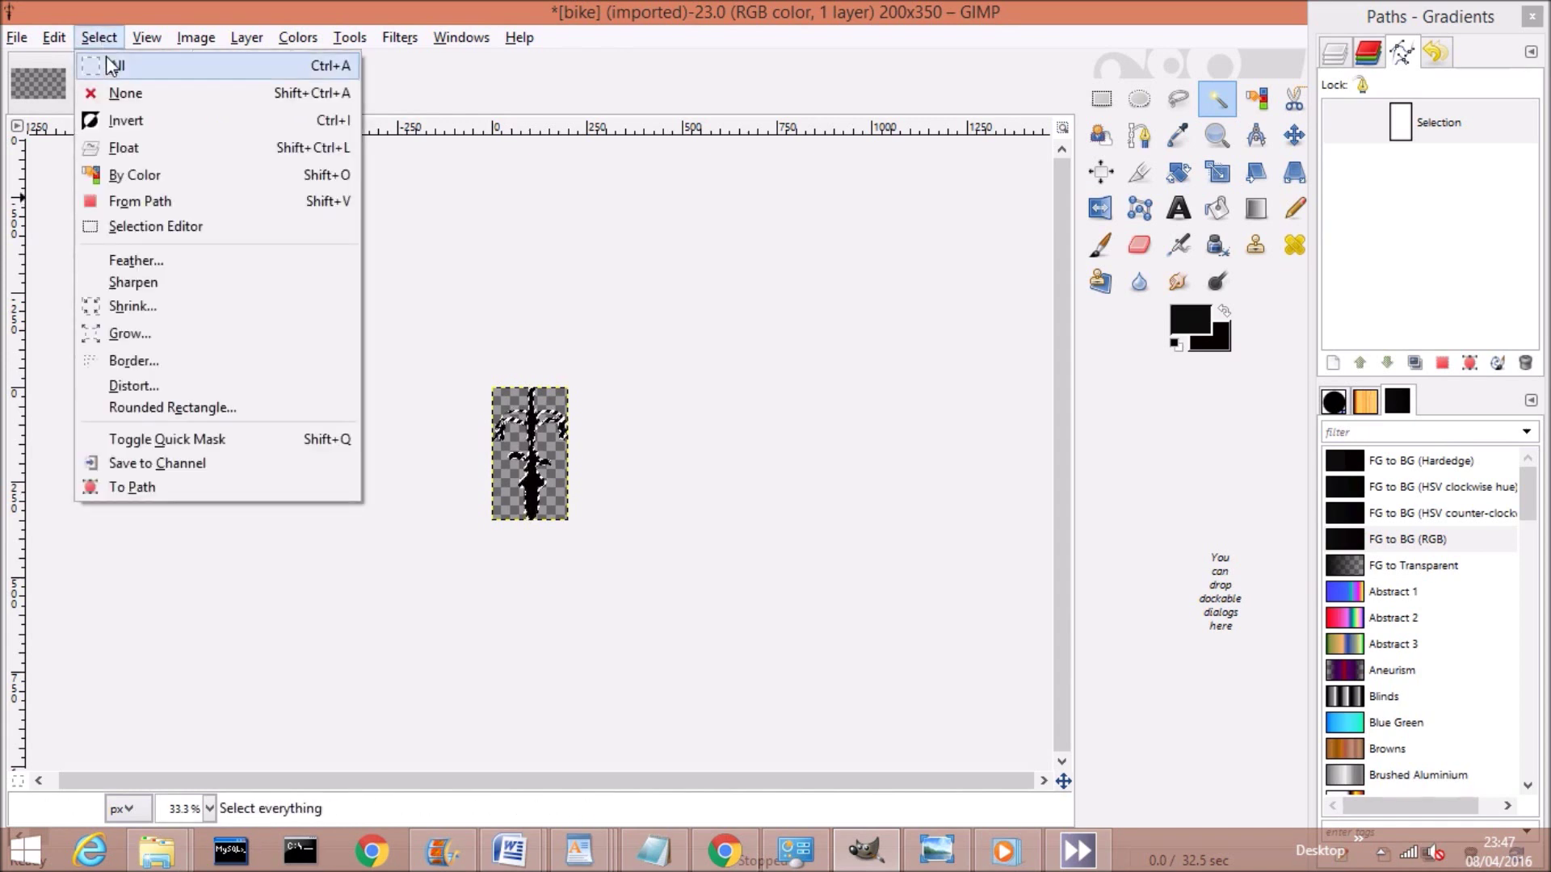
{"action": "left_click", "coordinate": [154, 487]}
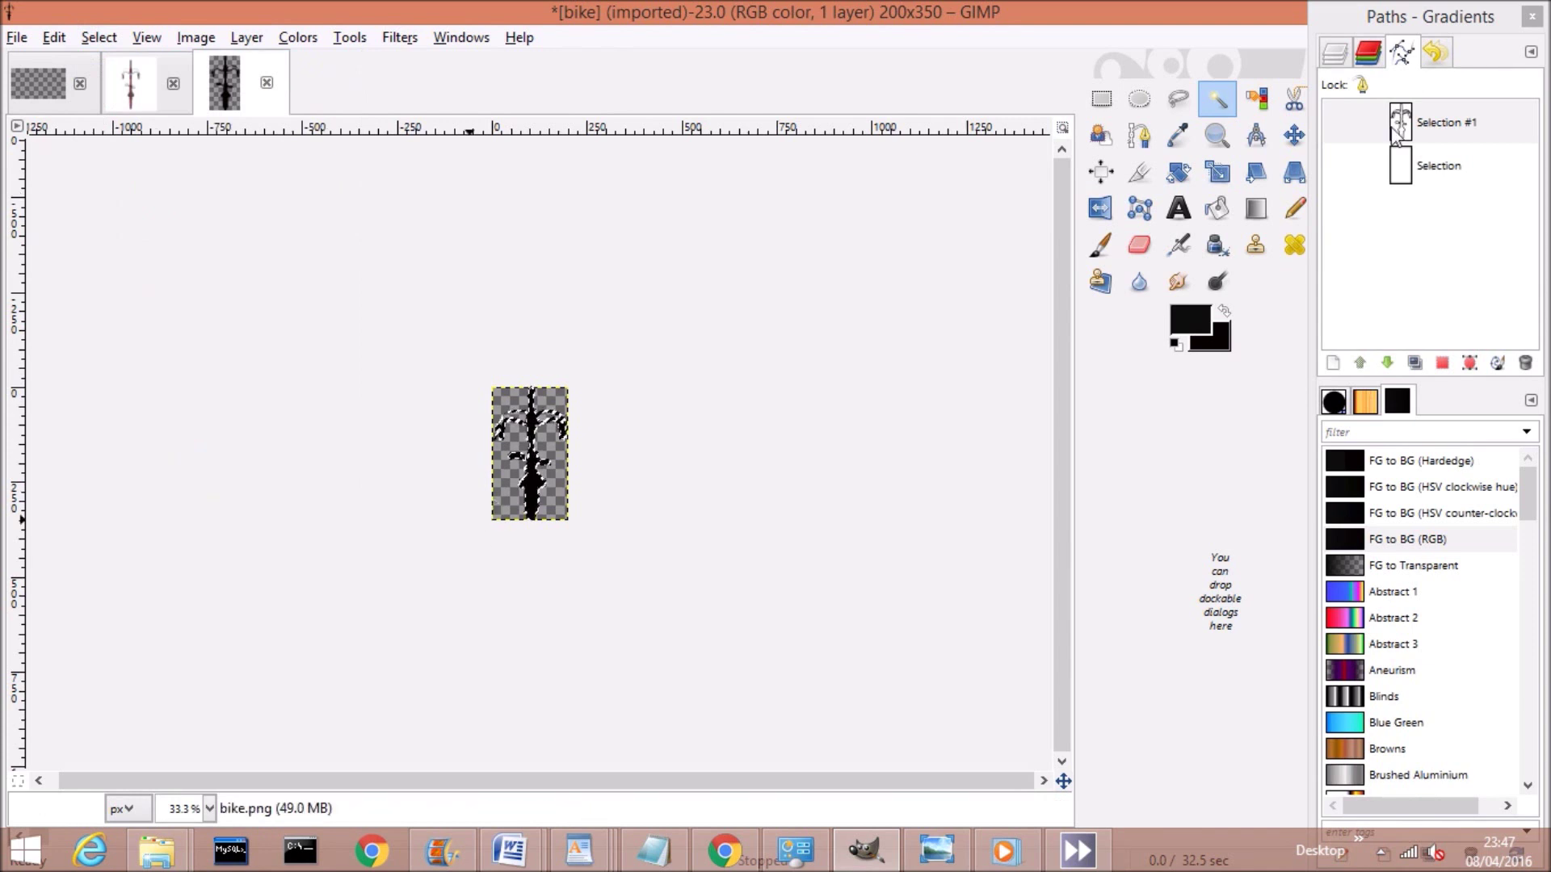
Export the bike silhouette path as an SVG named topbike to the Desktop, replacing the existing file.
{"action": "right_click", "coordinate": [1403, 121]}
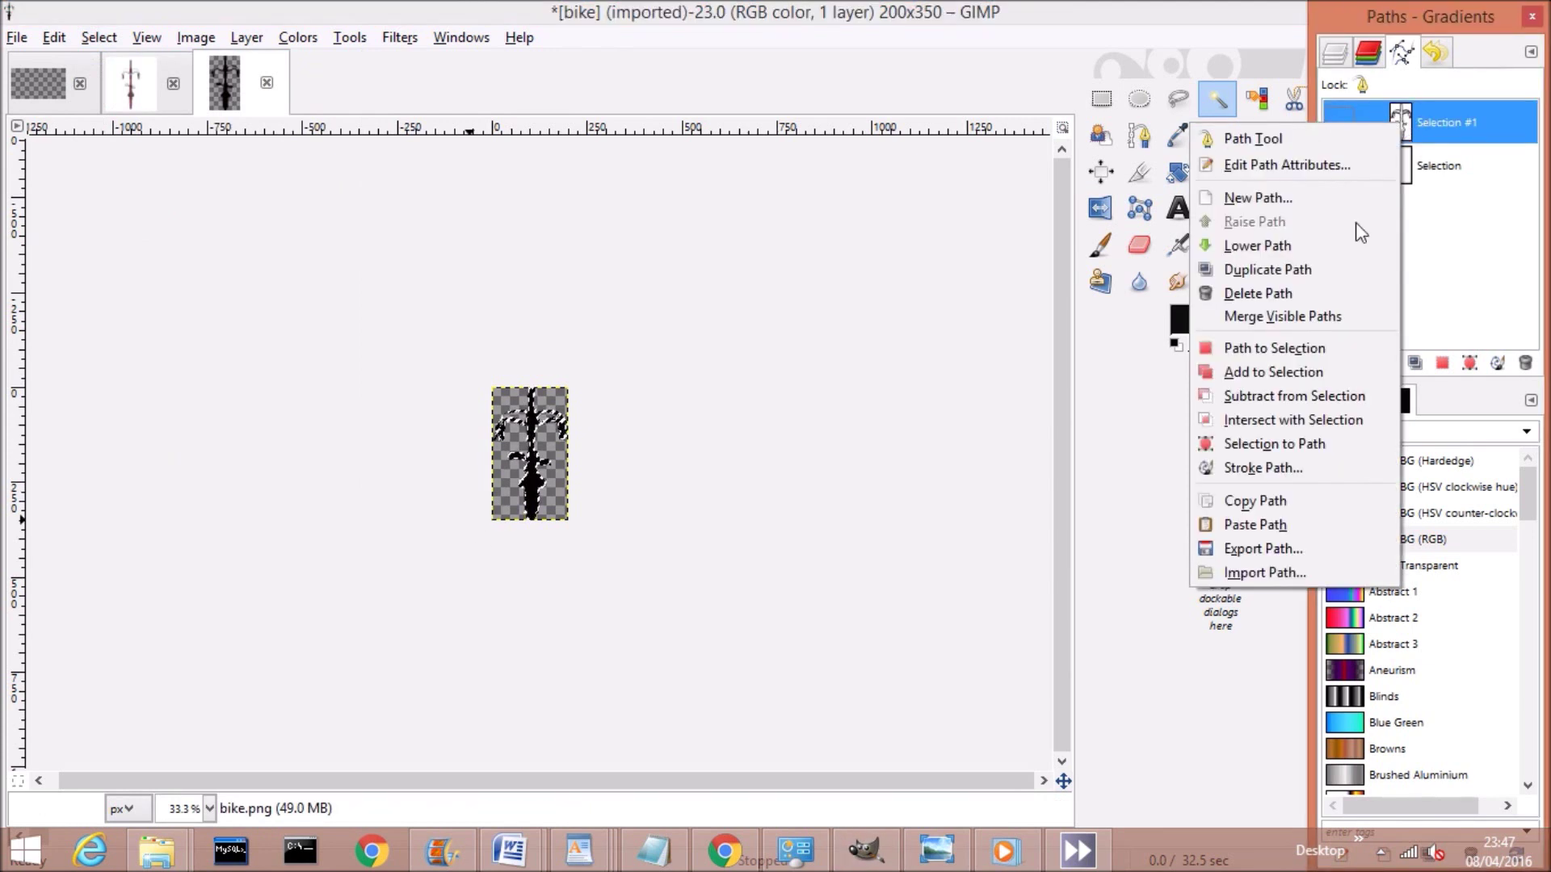
{"action": "left_click", "coordinate": [1290, 556]}
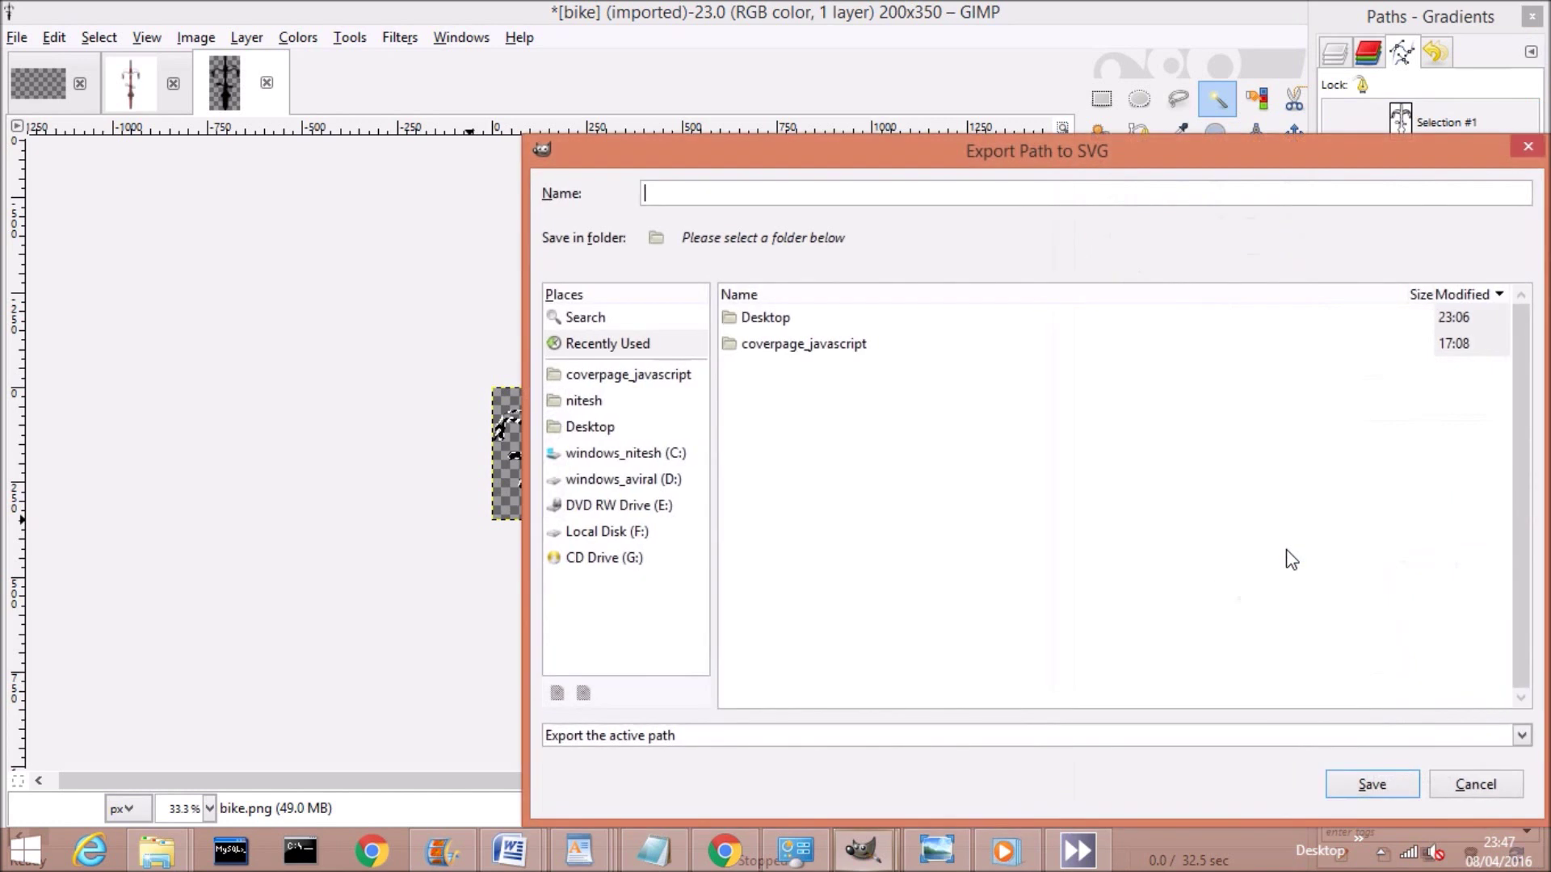
{"action": "type", "text": "topbike"}
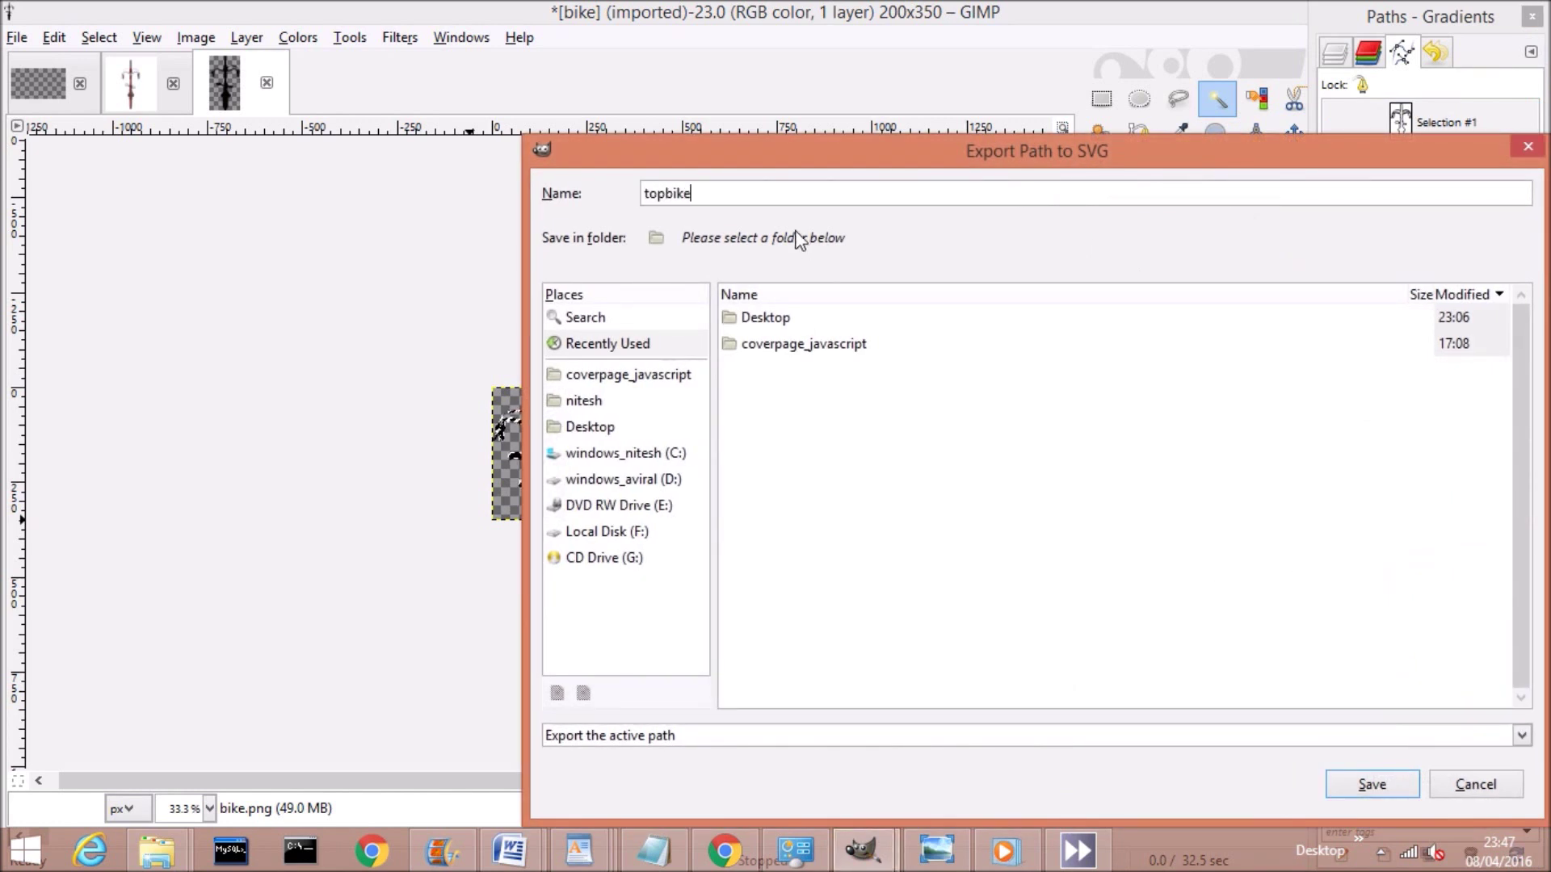
{"action": "left_click", "coordinate": [774, 318]}
{"action": "left_click", "coordinate": [1394, 786]}
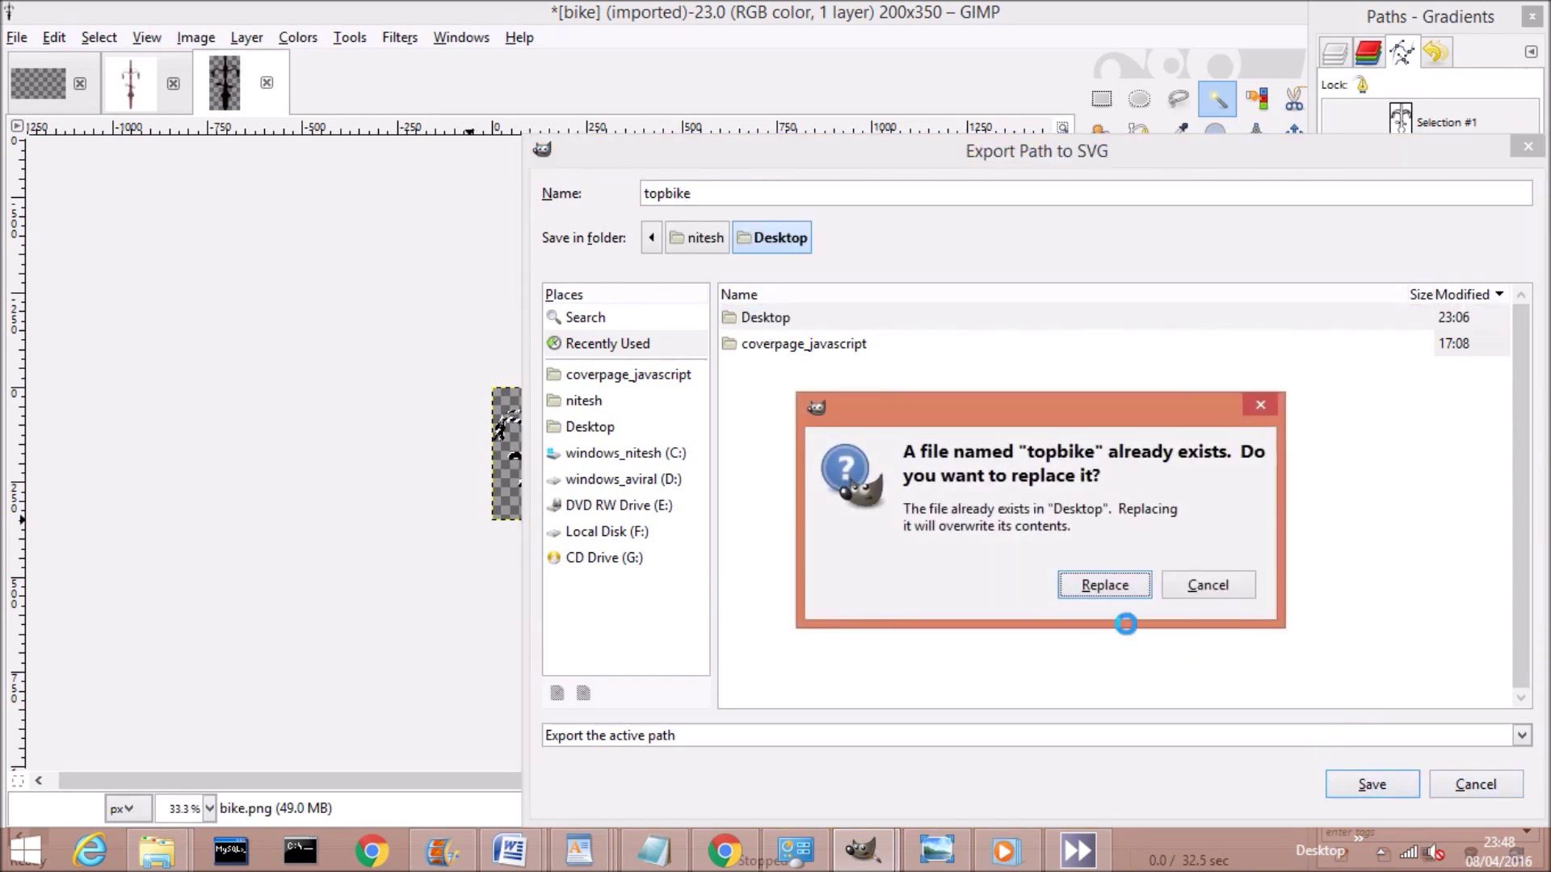
{"action": "left_click", "coordinate": [1104, 586]}
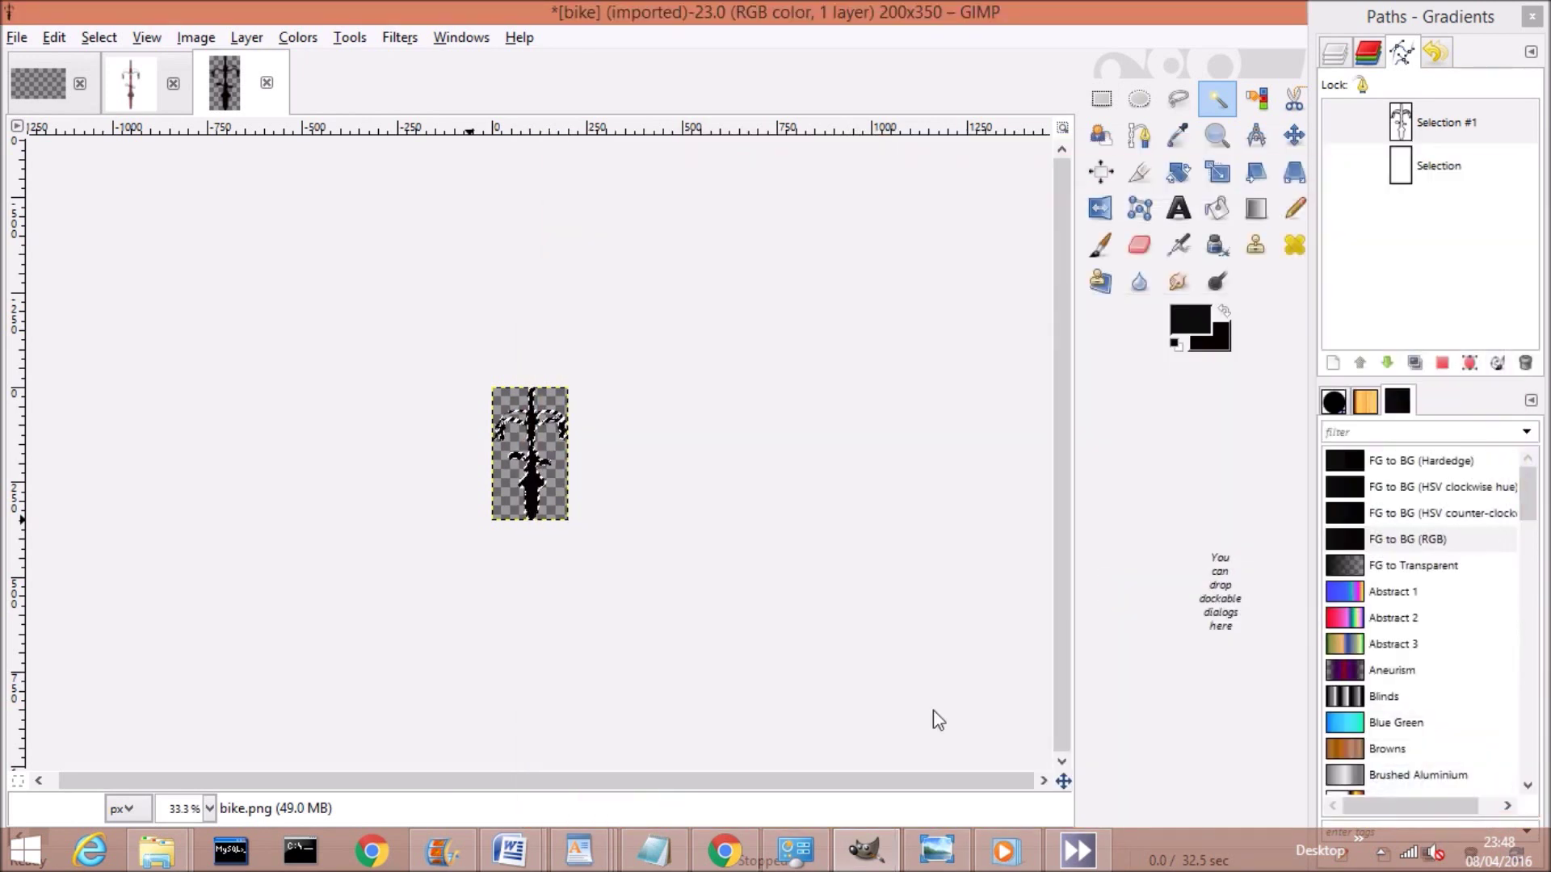
Switch to the topbike (2) file in Notepad and copy the path data from d=" through the final Z".
{"action": "key", "text": "alt+Tab"}
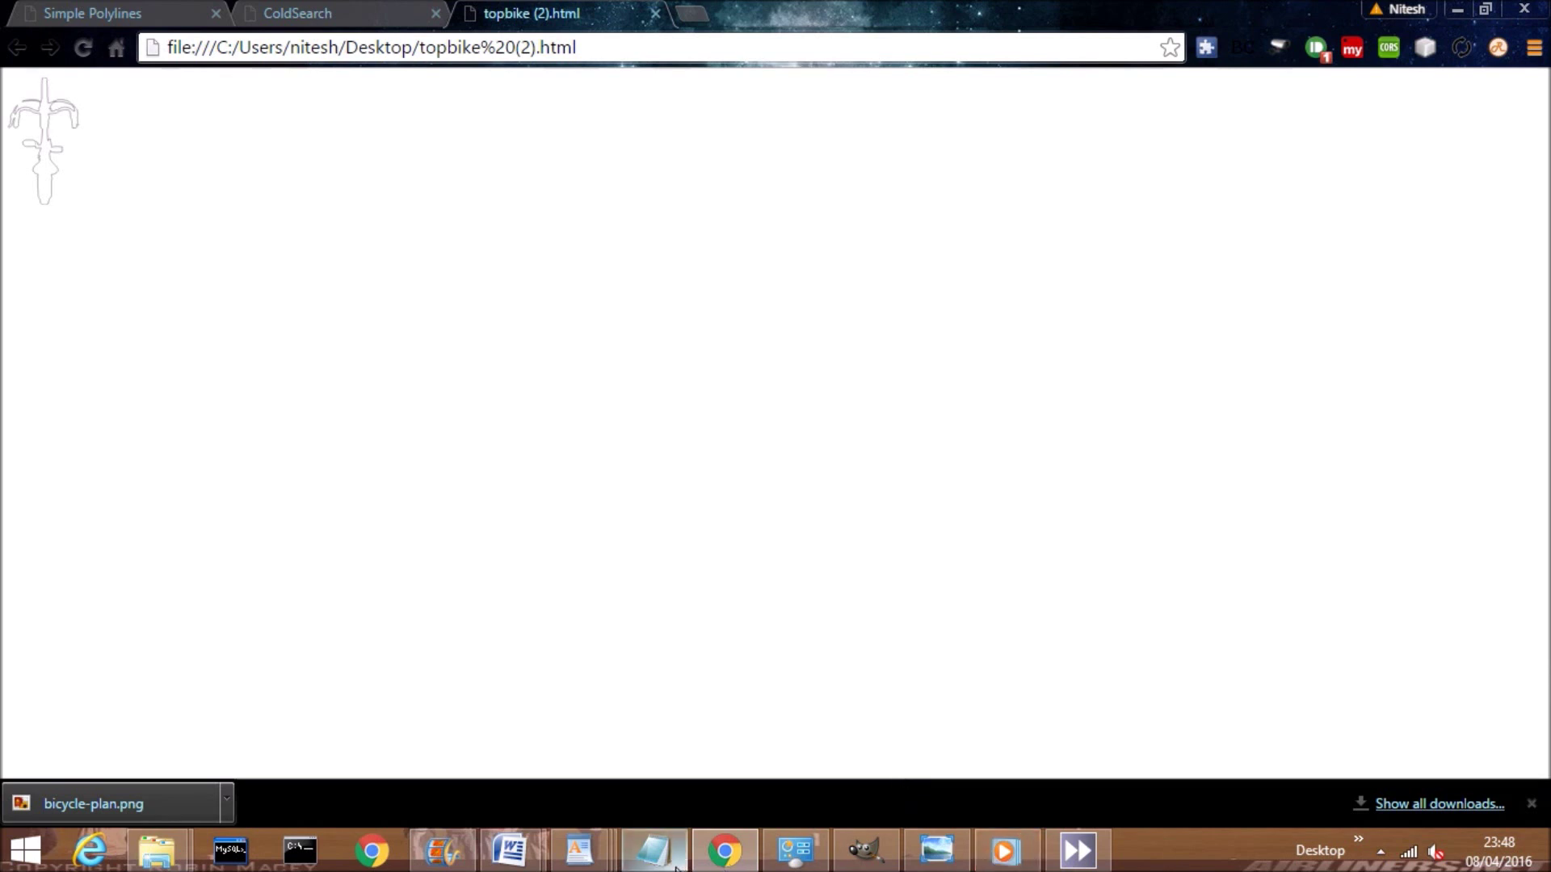
{"action": "key", "text": "alt+Tab"}
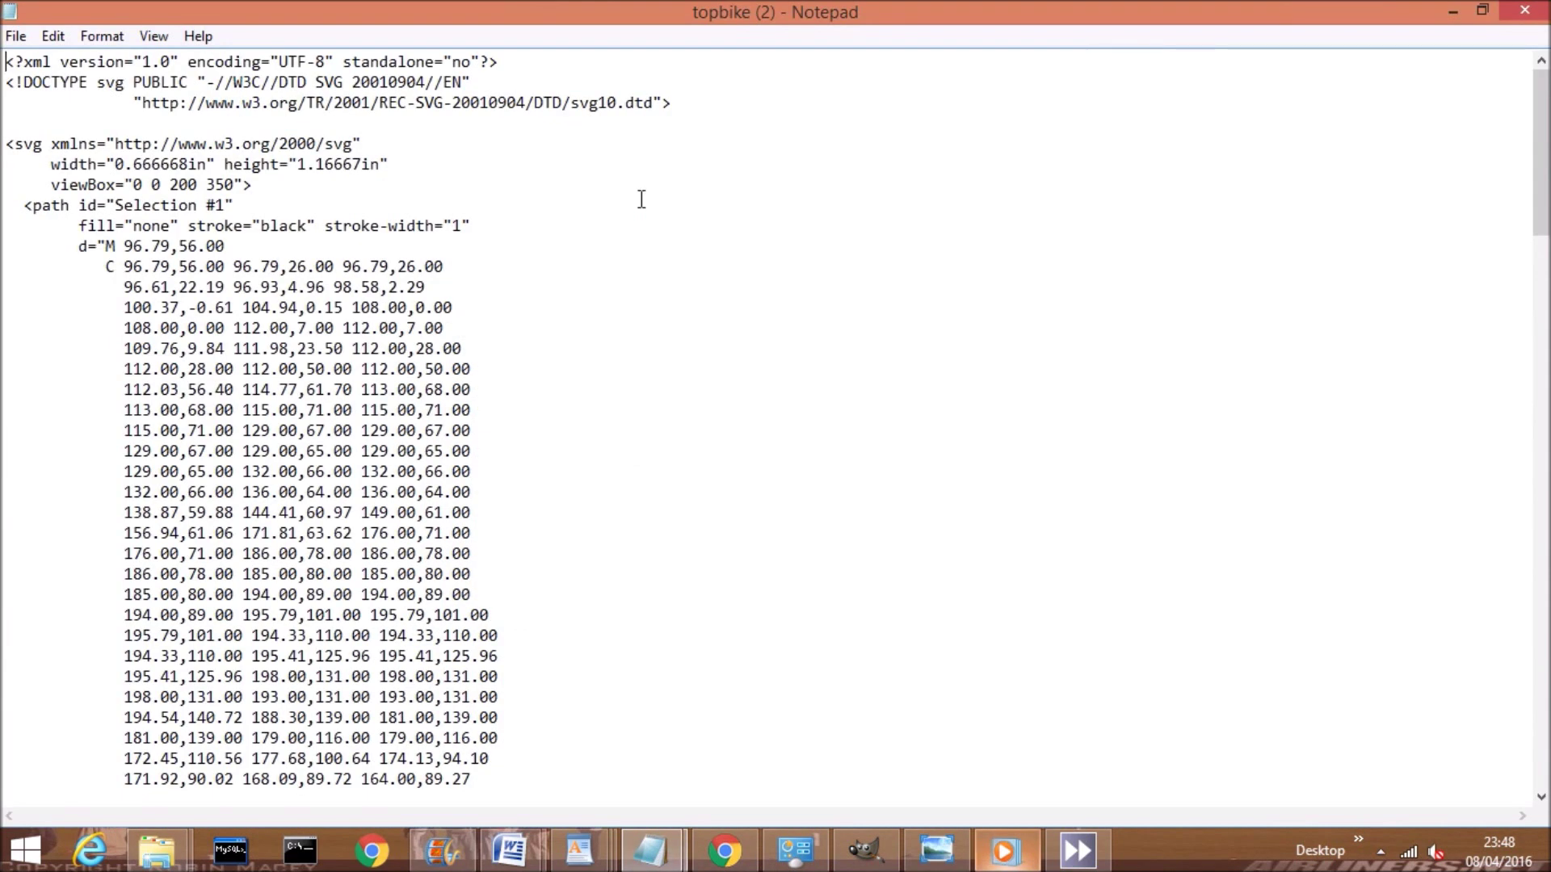
{"action": "scroll", "coordinate": [642, 199], "scroll_direction": "down", "scroll_amount": 2}
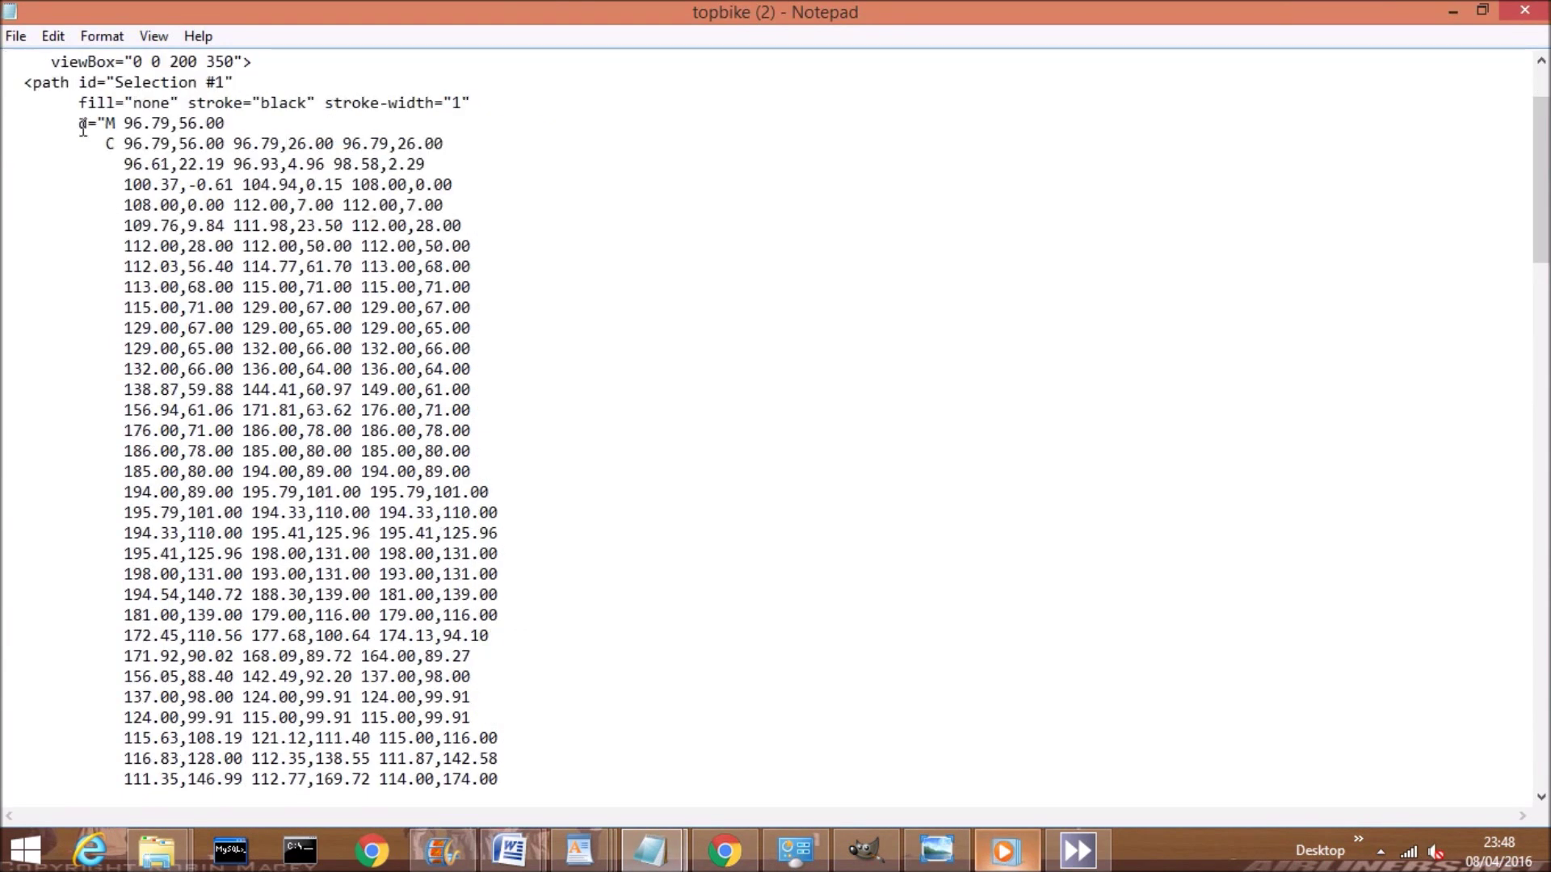
{"action": "left_click_drag", "start_coordinate": [71, 124], "coordinate": [509, 806]}
{"action": "left_click_drag", "start_coordinate": [477, 755], "coordinate": [497, 733]}
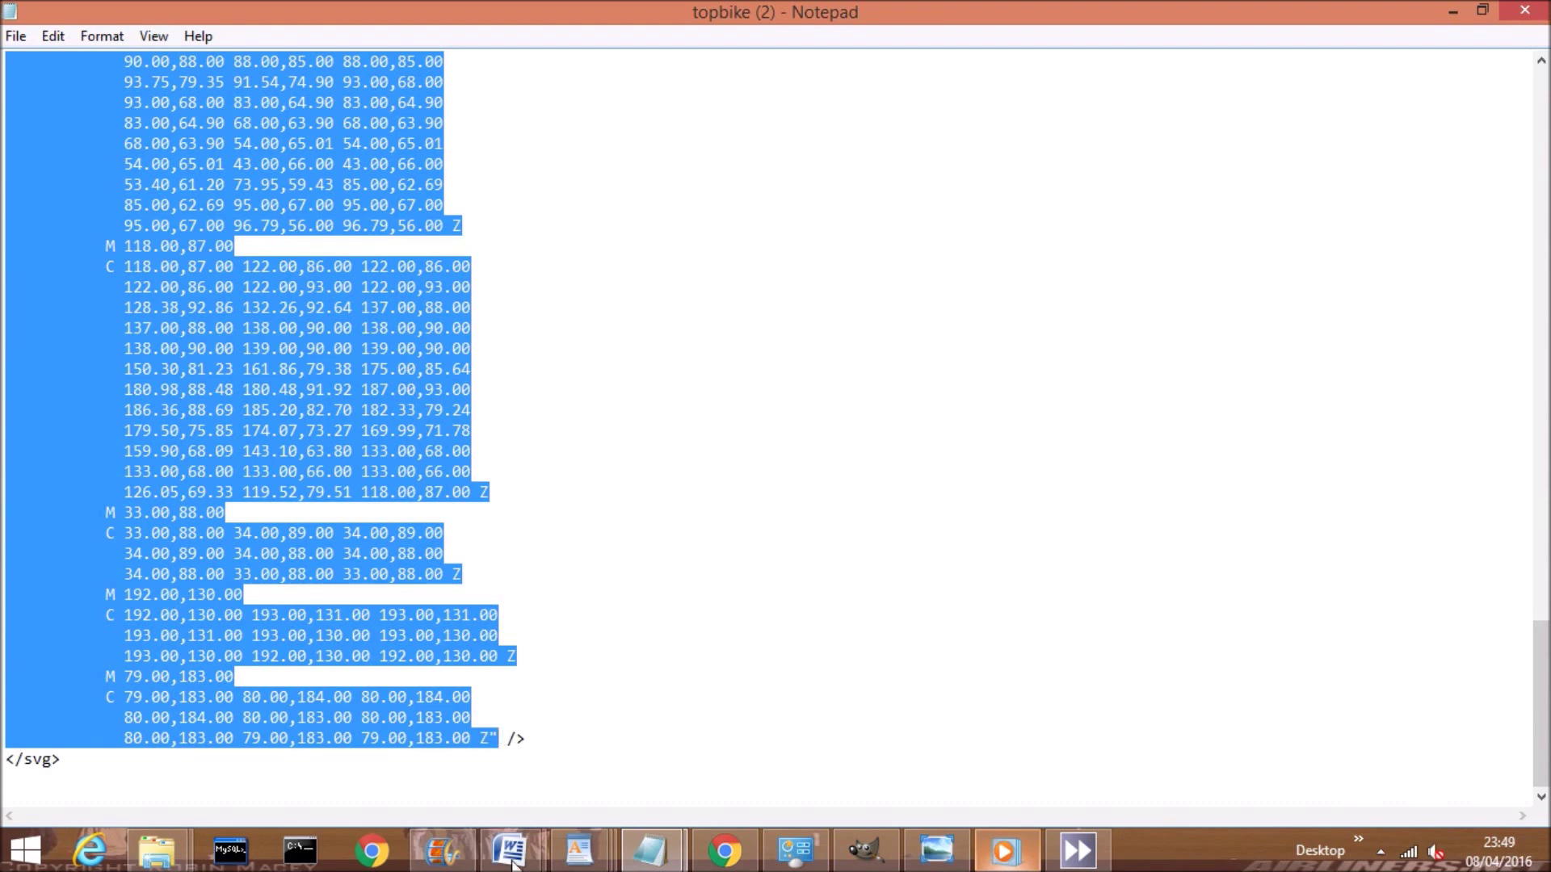
Switch to Document1 in Word and paste the copied path data over the selected old text.
{"action": "mouse_move", "coordinate": [501, 844]}
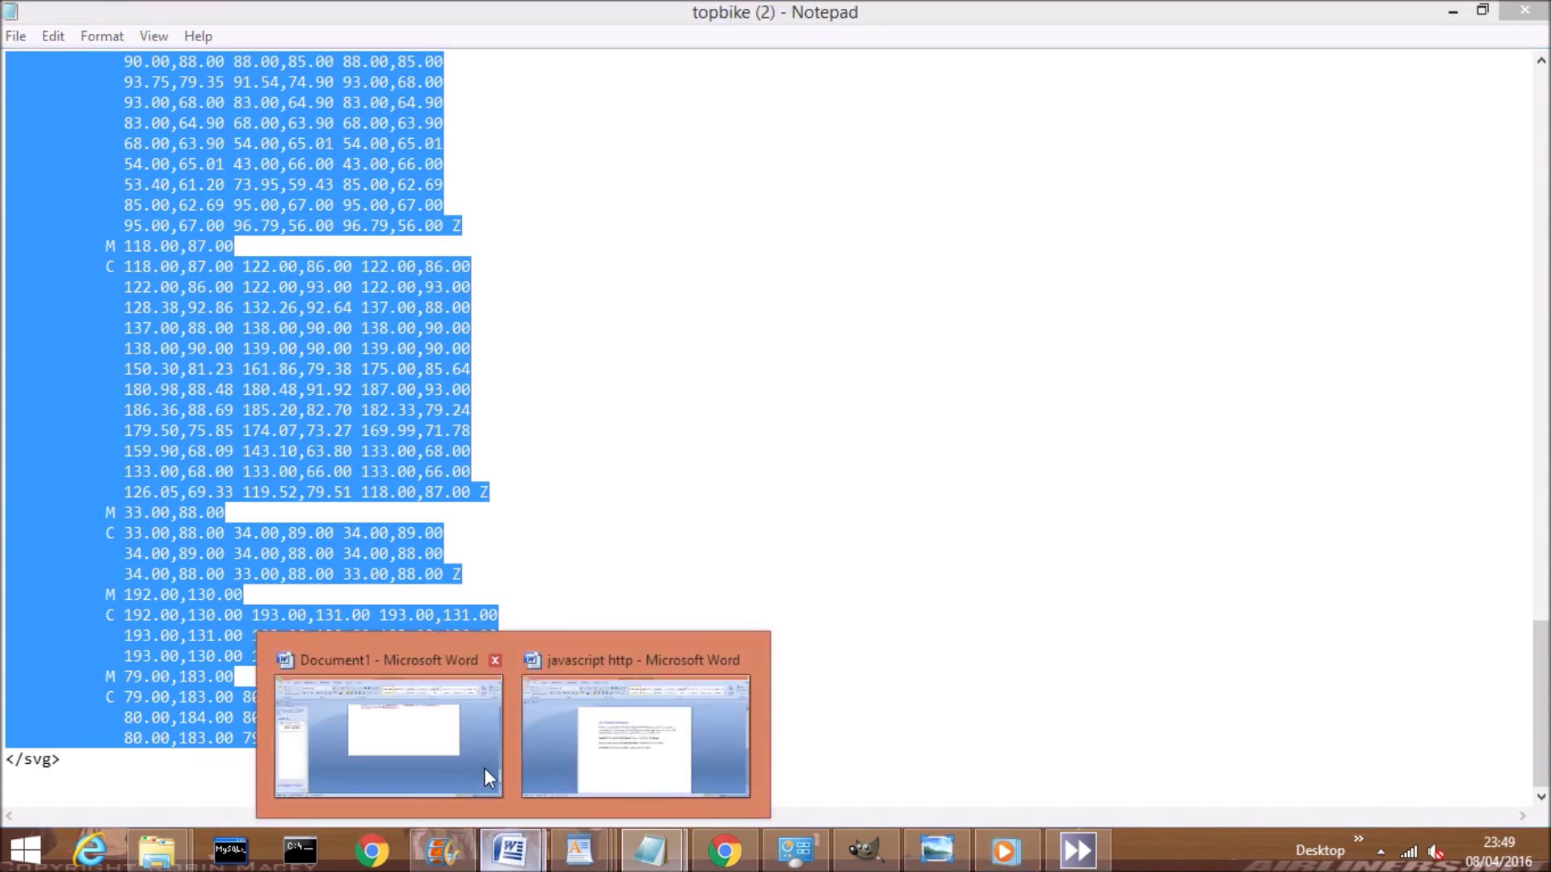
{"action": "left_click", "coordinate": [433, 749]}
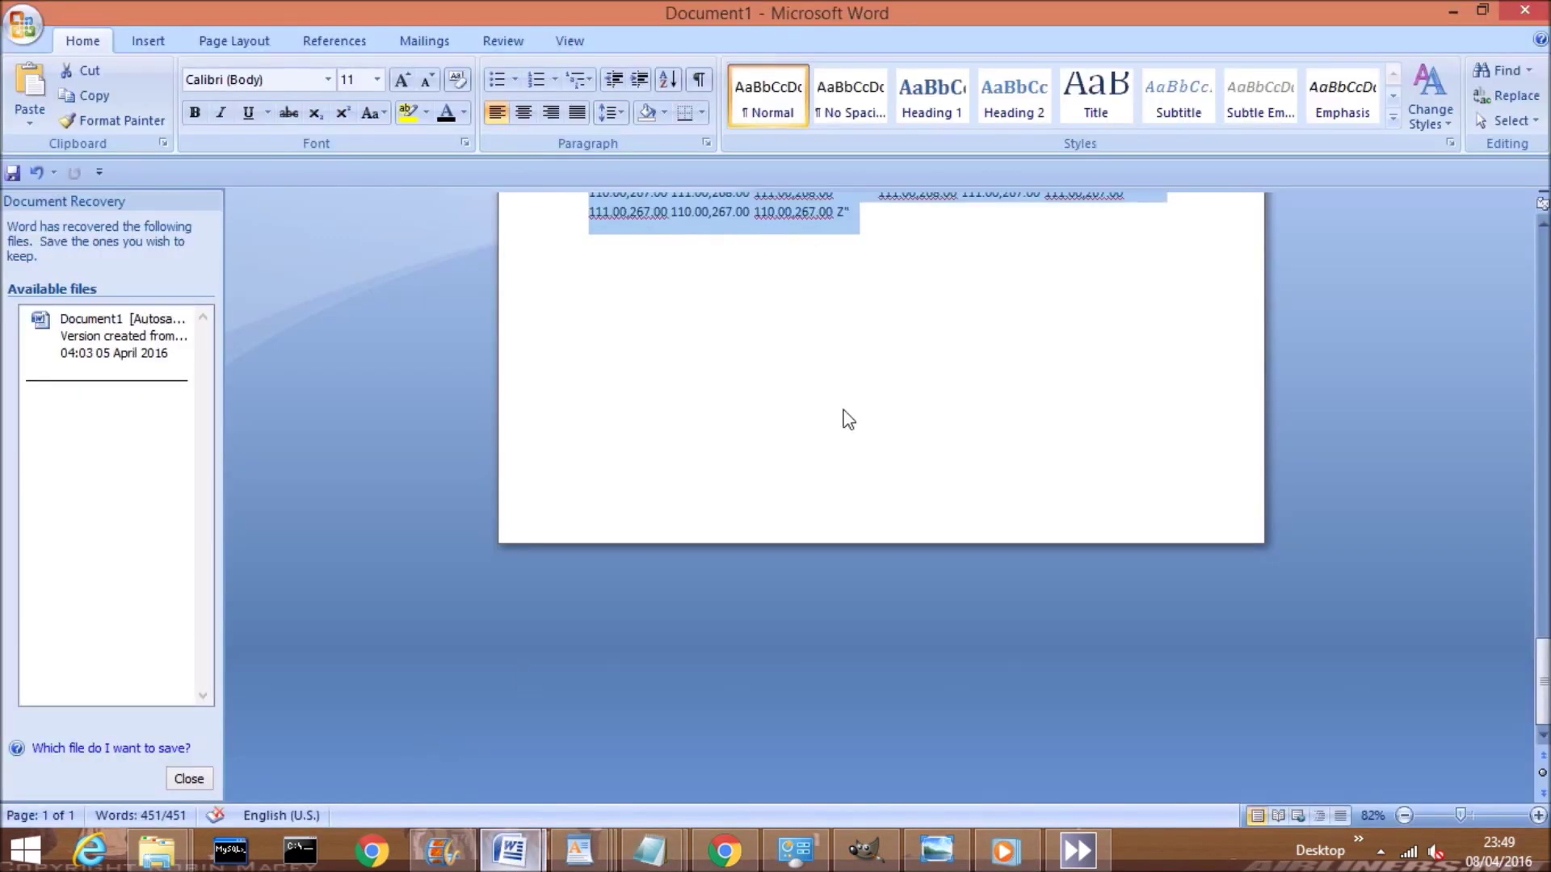
{"action": "key", "text": "ctrl+z"}
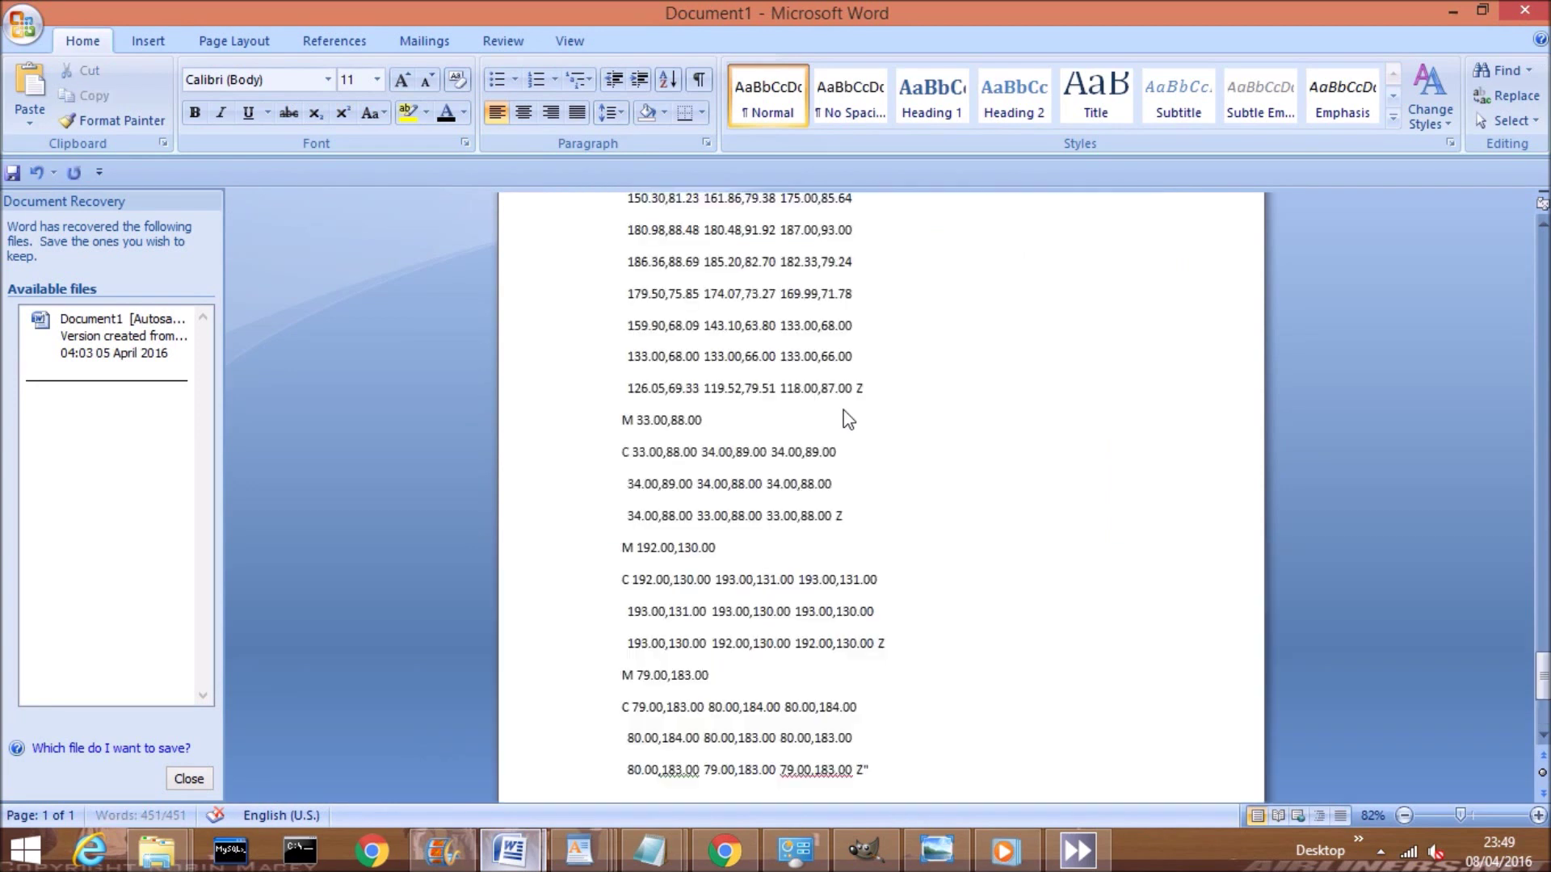
Replace all paragraph marks (^p) in the document with nothing and look over the joined path data.
{"action": "key", "text": "ctrl+h"}
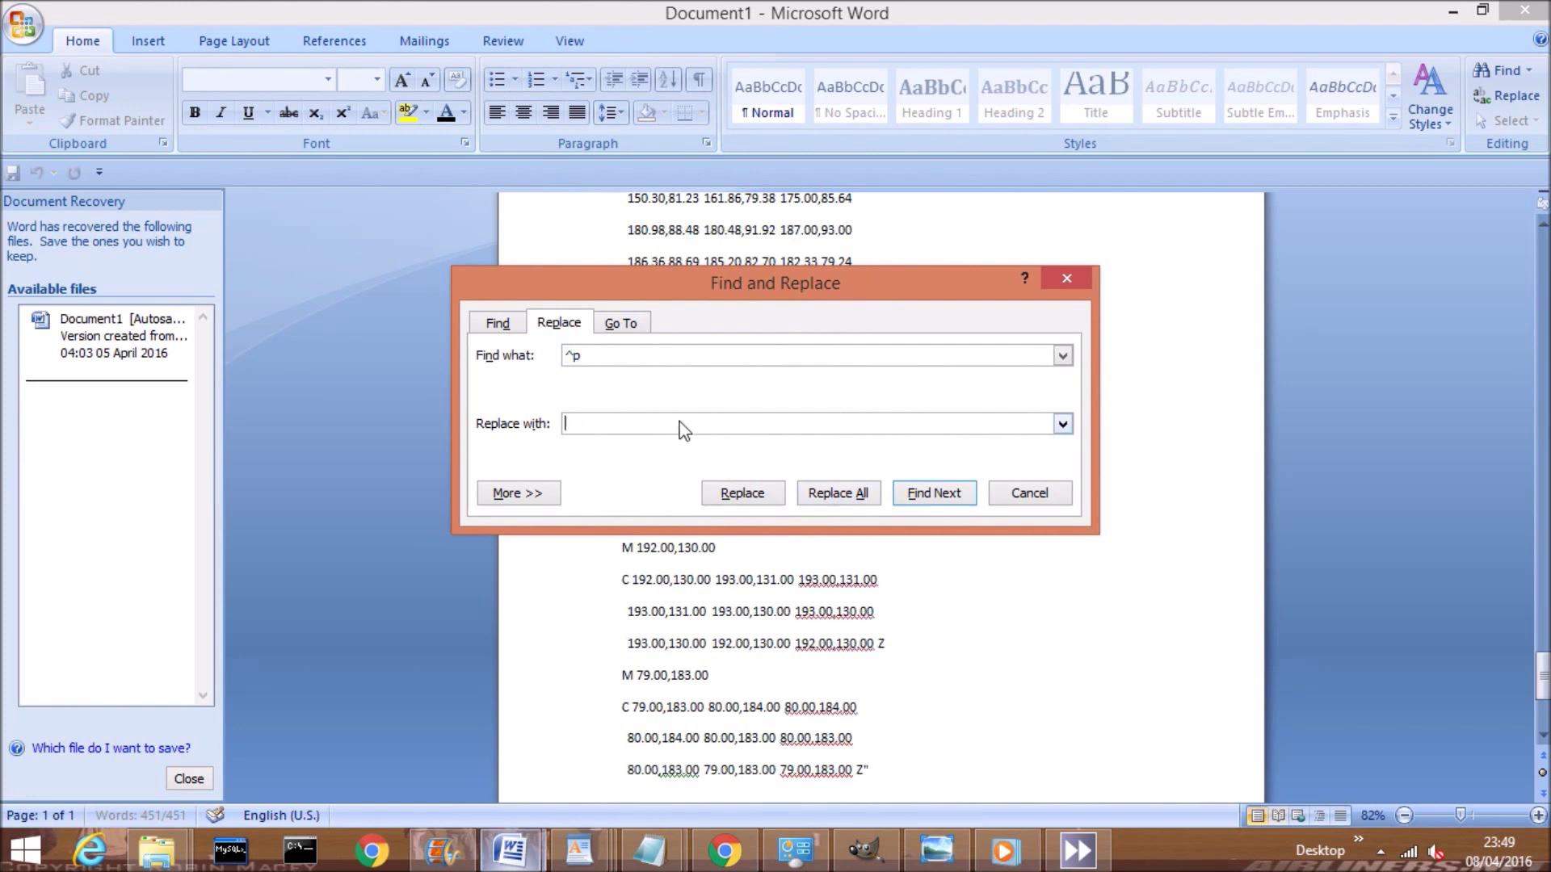
{"action": "left_click", "coordinate": [826, 490]}
{"action": "left_click", "coordinate": [780, 482]}
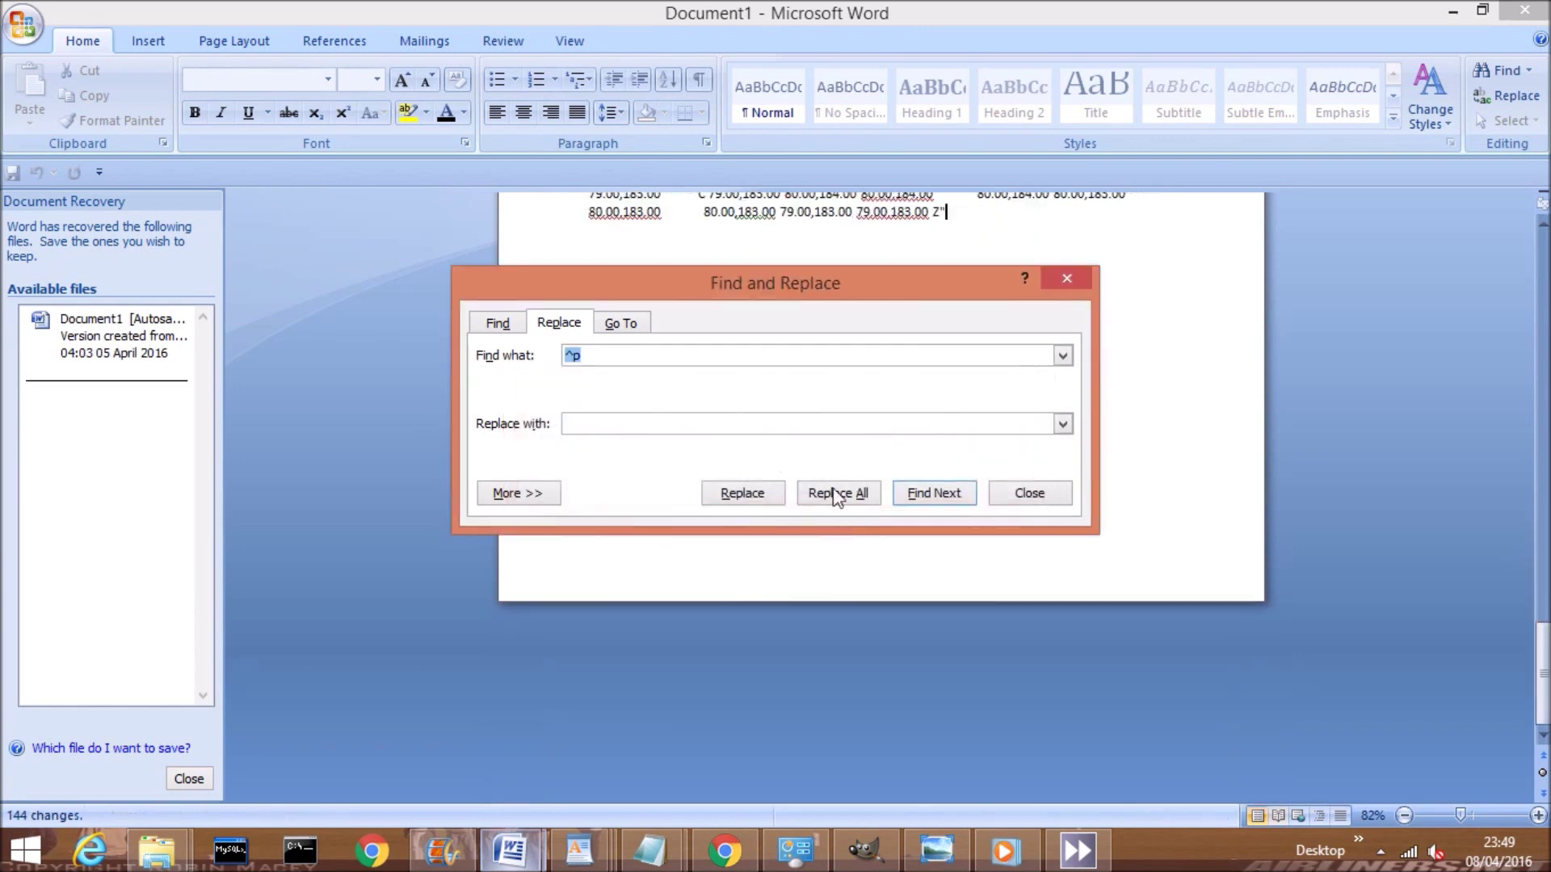
{"action": "left_click", "coordinate": [1023, 494]}
{"action": "scroll", "coordinate": [1050, 477], "scroll_direction": "up", "scroll_amount": 10}
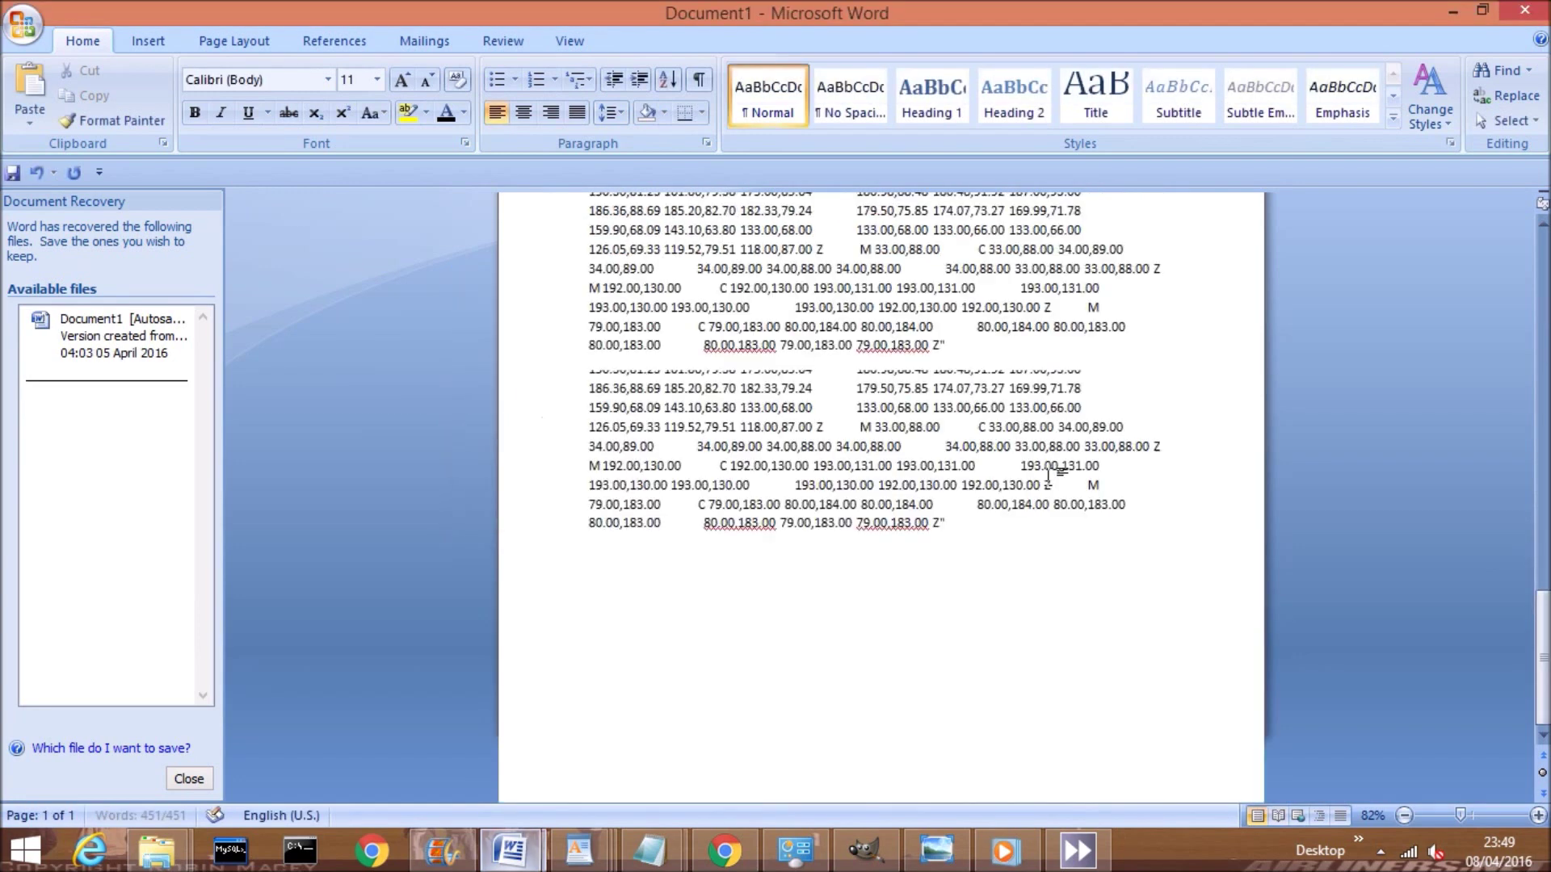
{"action": "scroll", "coordinate": [1050, 470], "scroll_direction": "up", "scroll_amount": 15}
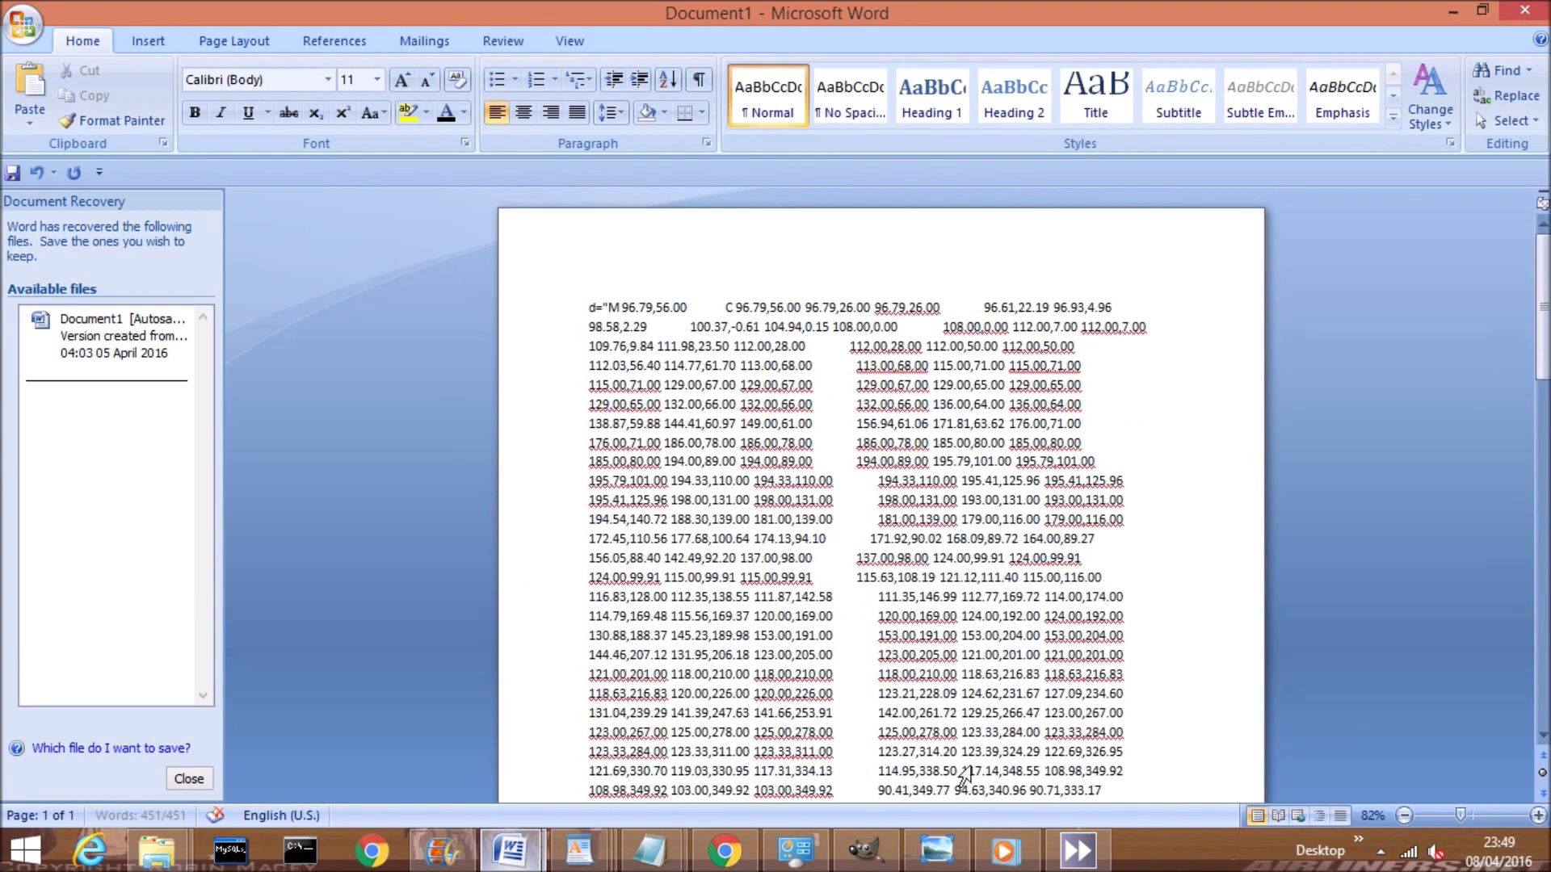
{"action": "scroll", "coordinate": [984, 764], "scroll_direction": "down", "scroll_amount": 8}
{"action": "scroll", "coordinate": [984, 765], "scroll_direction": "down", "scroll_amount": 10}
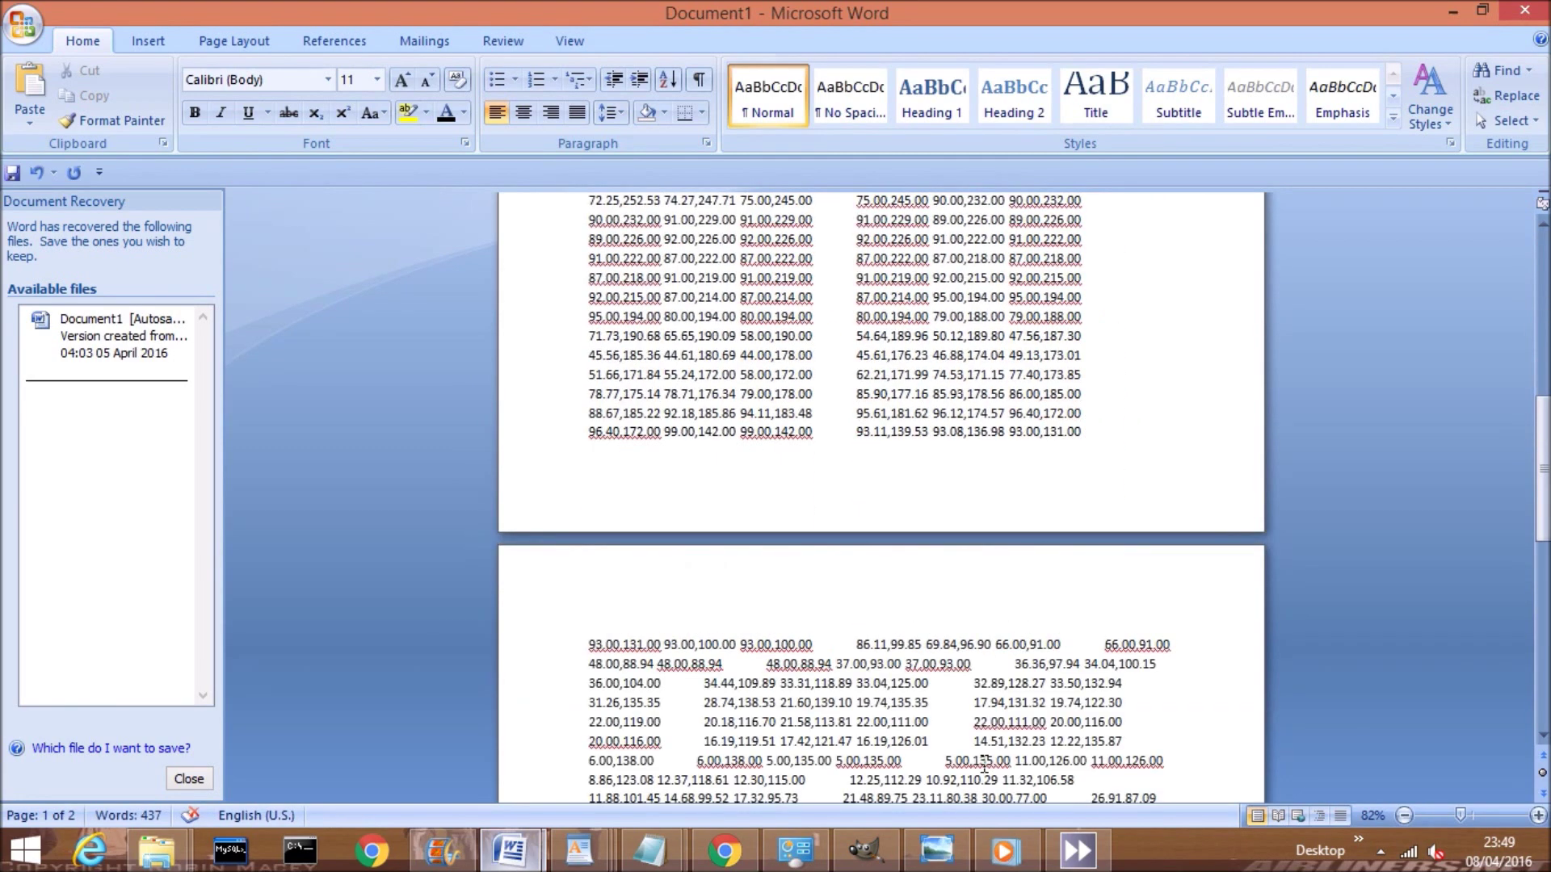